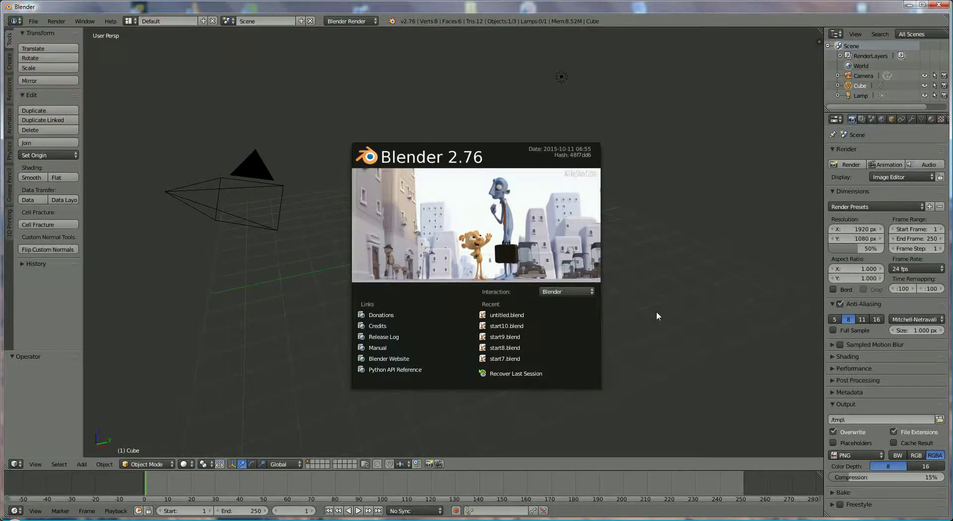
- Enter Edit Mode and extrude the cube's left face out into a long box
{"action": "left_click", "coordinate": [648, 306]}
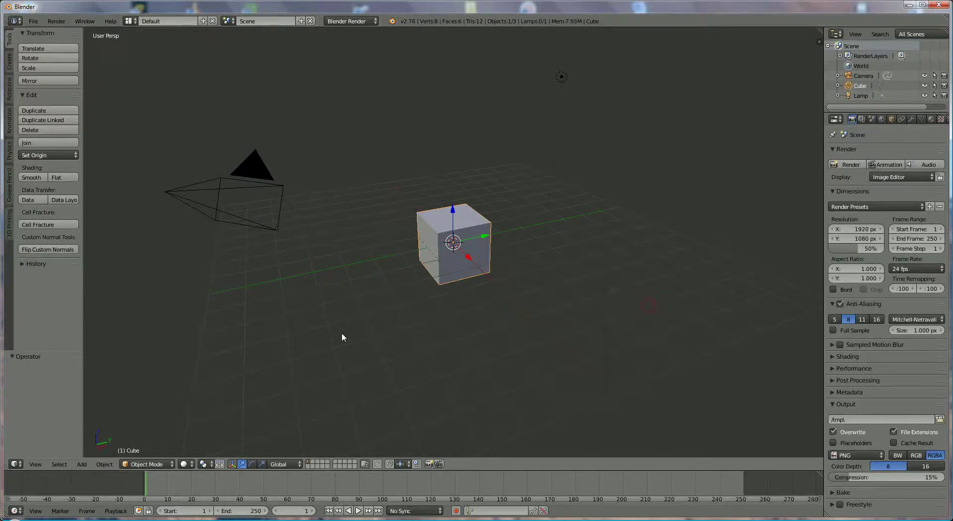
{"action": "left_click", "coordinate": [147, 465]}
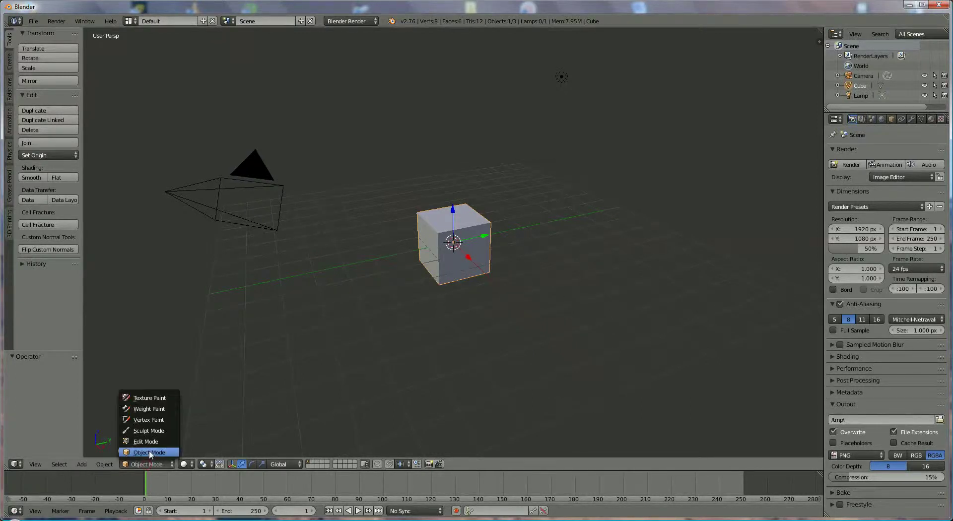
{"action": "left_click", "coordinate": [149, 444]}
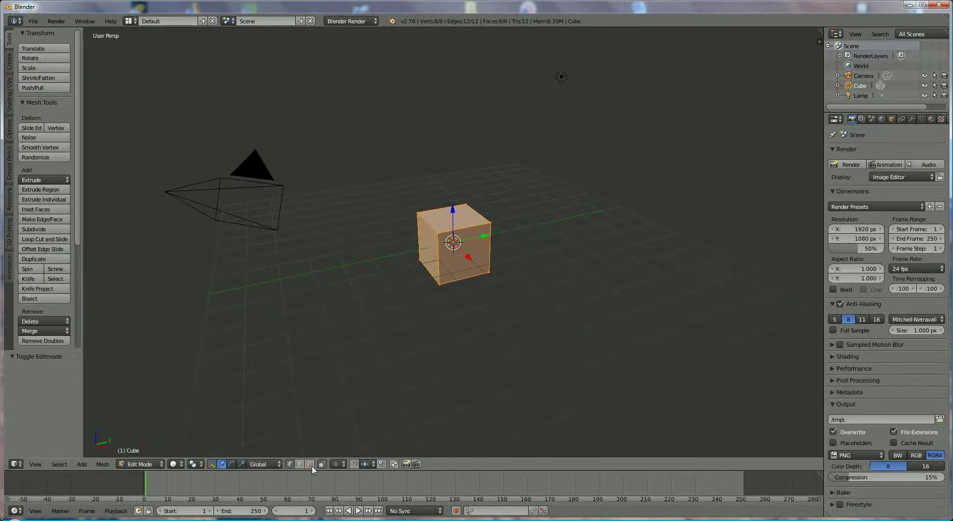
{"action": "right_click", "coordinate": [431, 241]}
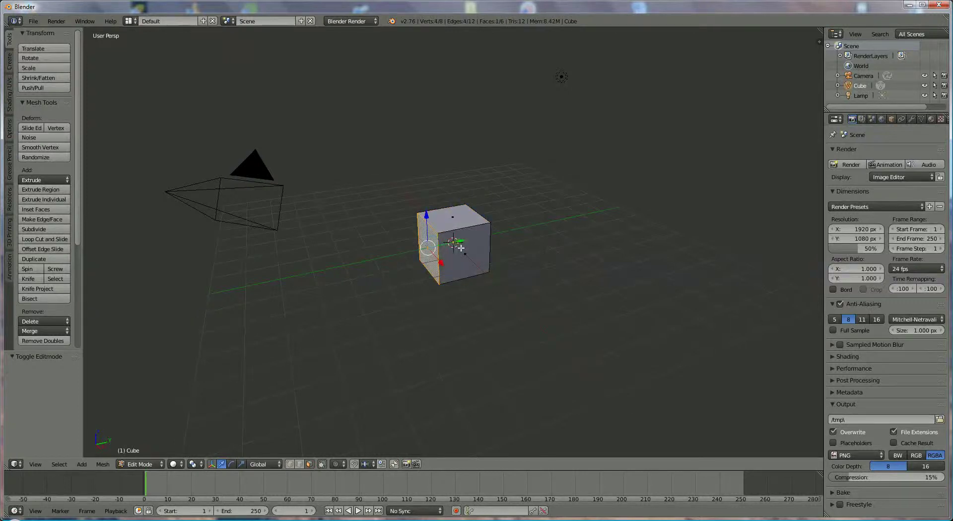
{"action": "key", "text": "e"}
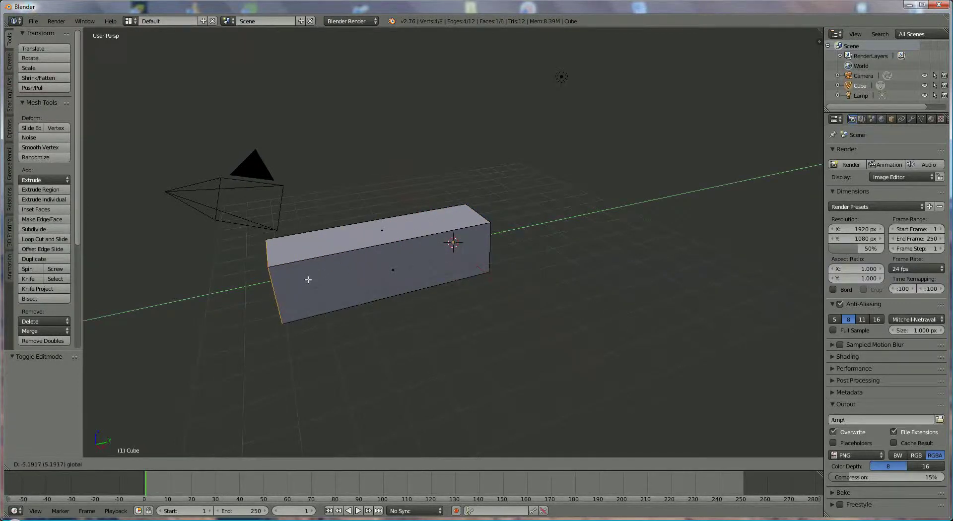
{"action": "left_click", "coordinate": [313, 280]}
- Widen the box by moving its front and right faces outward
{"action": "right_click", "coordinate": [412, 276]}
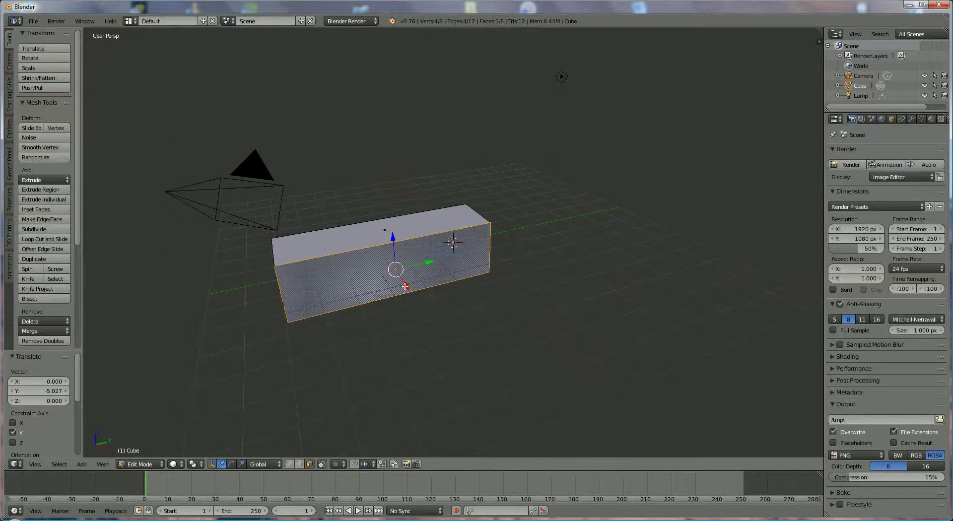
{"action": "key", "text": "g"}
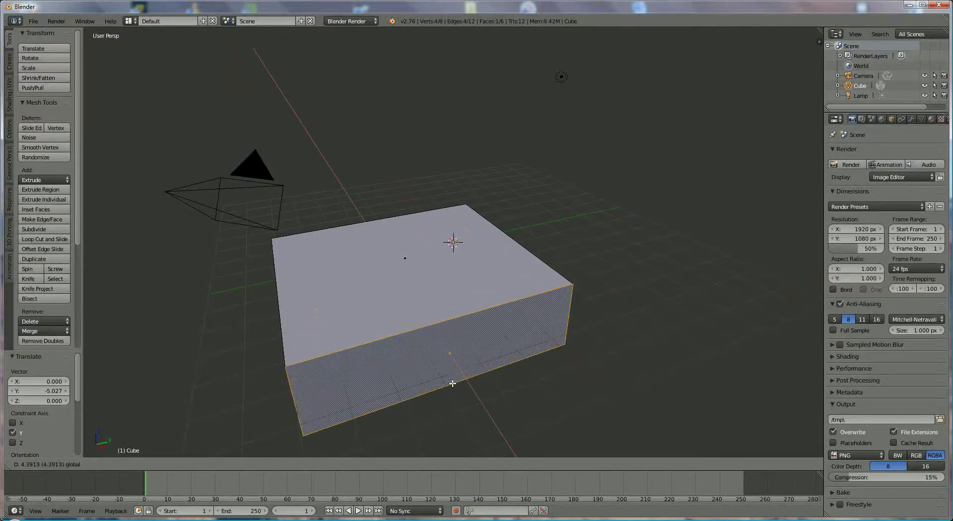
{"action": "left_click", "coordinate": [455, 397]}
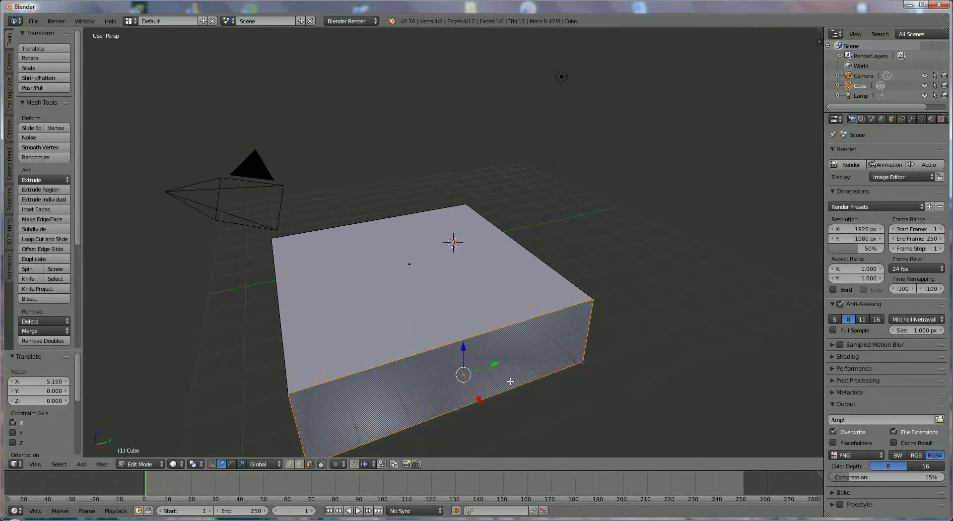
{"action": "middle_click_drag", "start_coordinate": [455, 397], "coordinate": [478, 375]}
{"action": "right_click", "coordinate": [456, 291]}
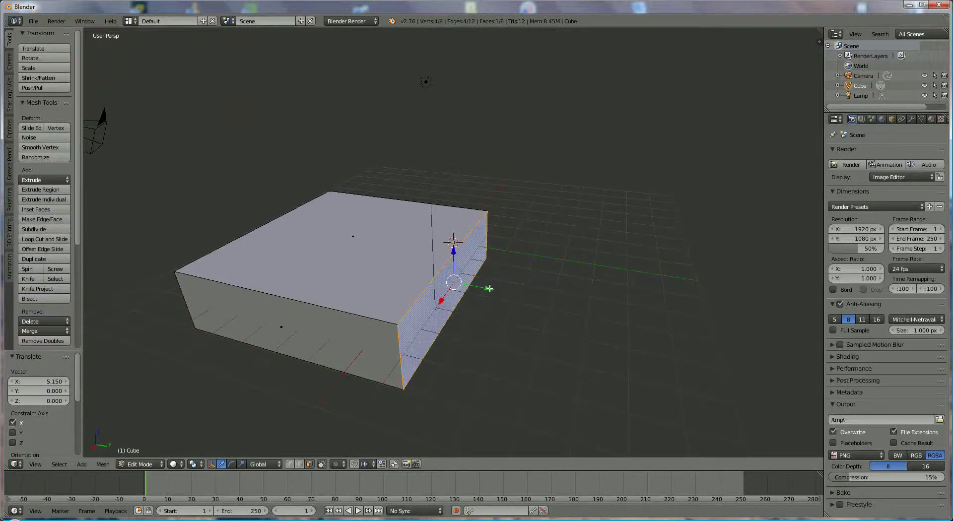
{"action": "key", "text": "g"}
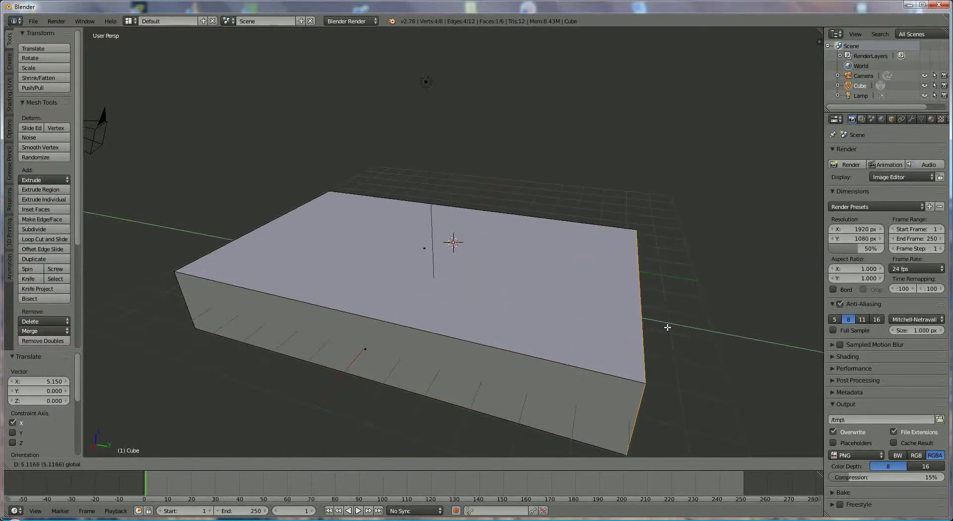
{"action": "left_click", "coordinate": [666, 326]}
- Raise the bottom face along Z to flatten the box into a thin slab
{"action": "middle_click_drag", "start_coordinate": [666, 326], "coordinate": [525, 304]}
{"action": "right_click", "coordinate": [477, 249]}
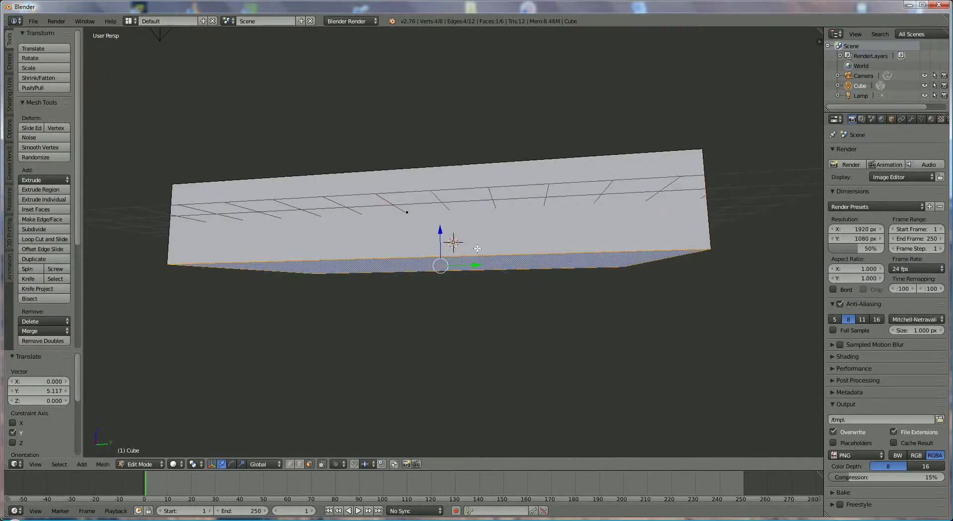
{"action": "key", "text": "g"}
{"action": "key", "text": "z"}
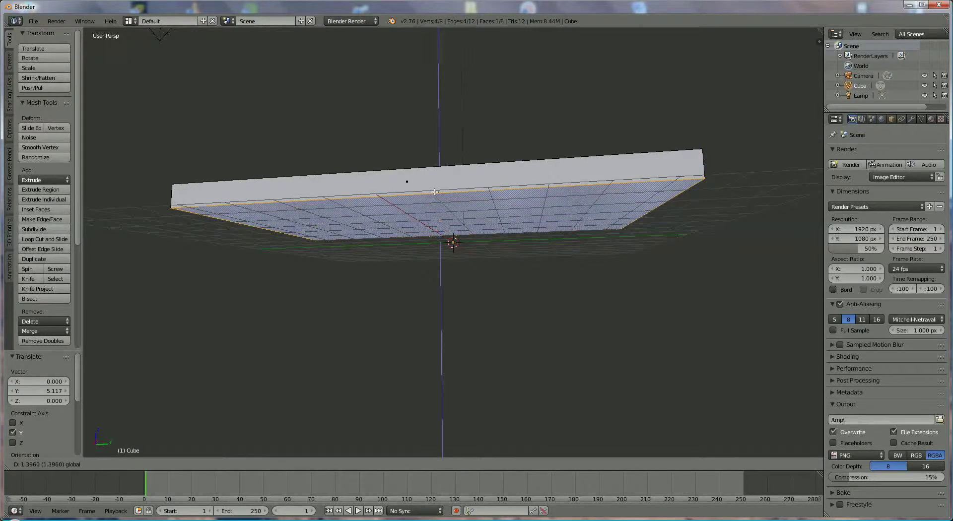
{"action": "left_click", "coordinate": [434, 192]}
{"action": "middle_click_drag", "start_coordinate": [434, 191], "coordinate": [434, 300]}
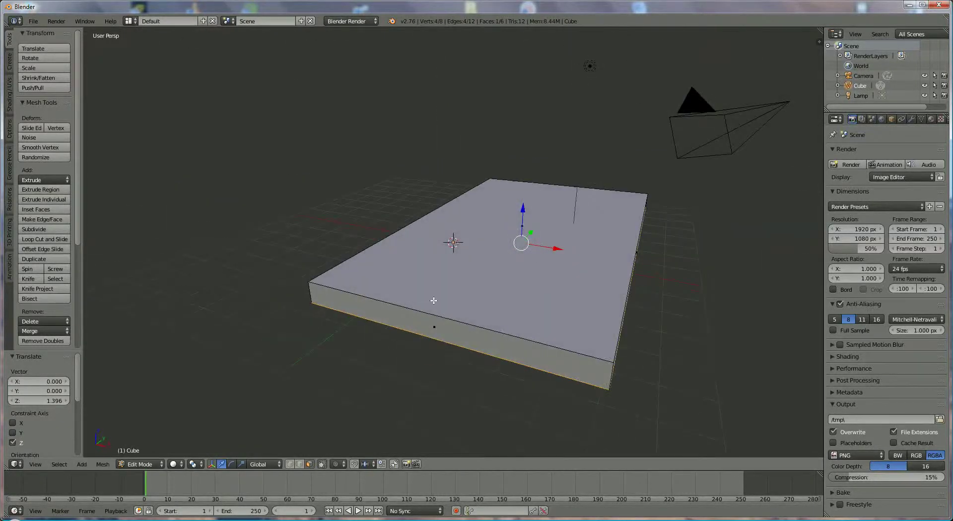
- Cut four edge loops near the slab's left, far and right edges and along the top
{"action": "right_click", "coordinate": [519, 292]}
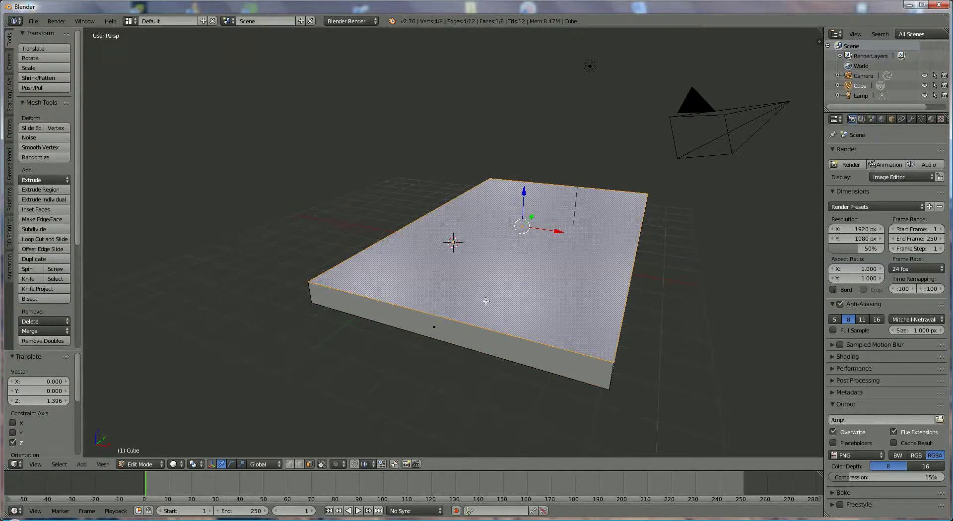
{"action": "key", "text": "ctrl+r"}
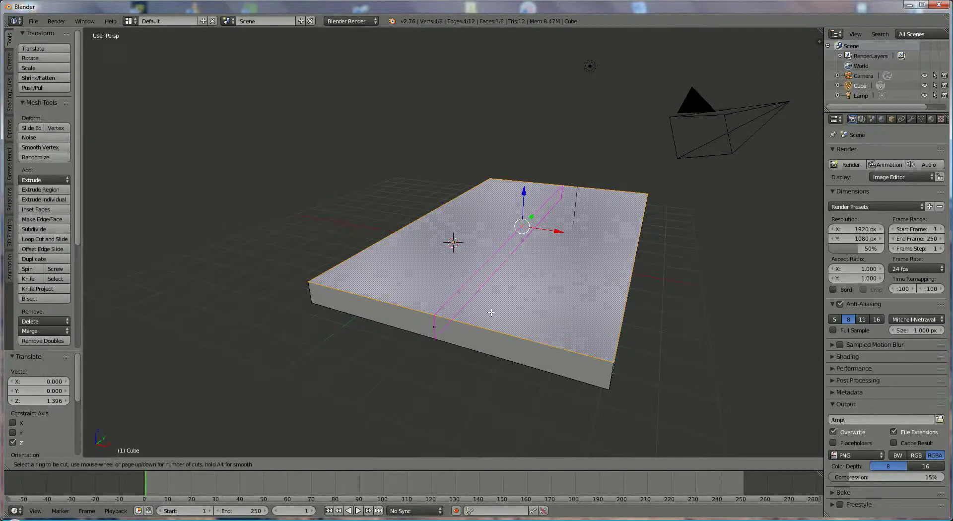
{"action": "left_click", "coordinate": [448, 314]}
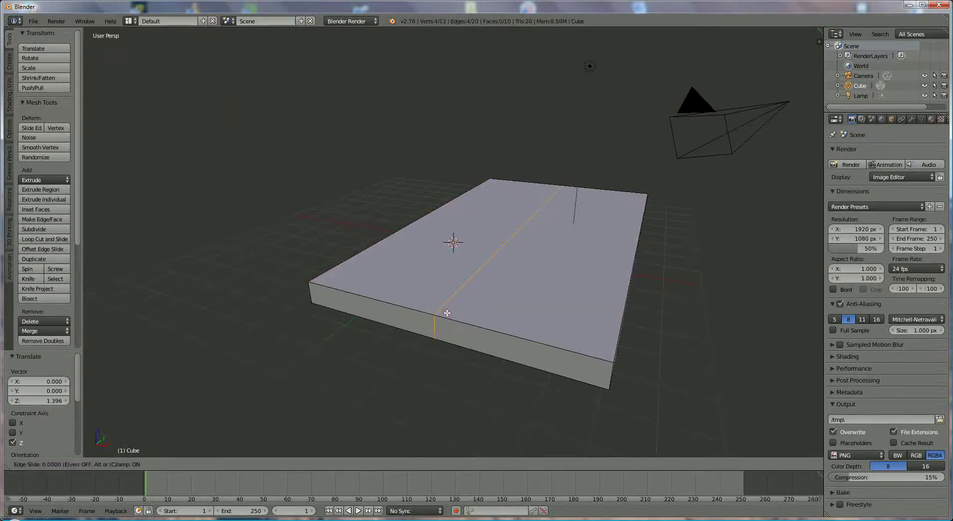
{"action": "left_click", "coordinate": [322, 278]}
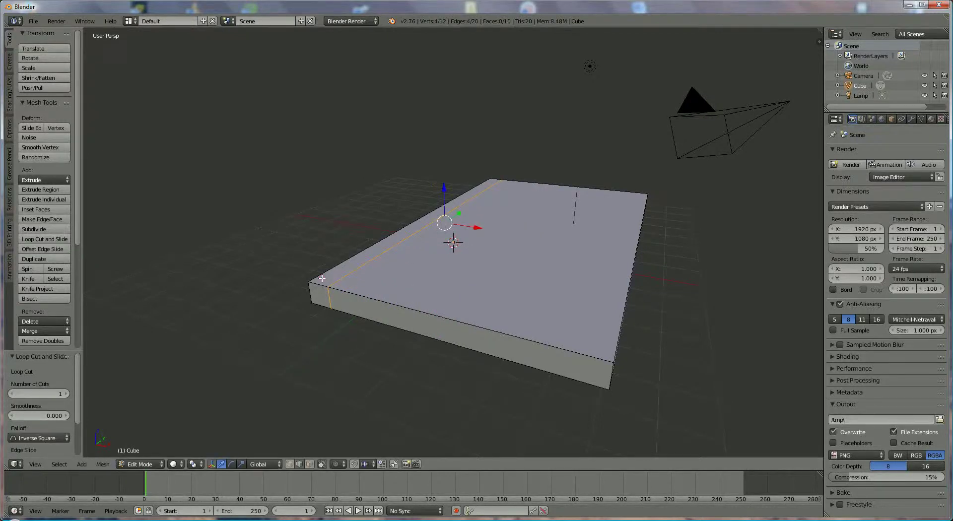
{"action": "key", "text": "ctrl+r"}
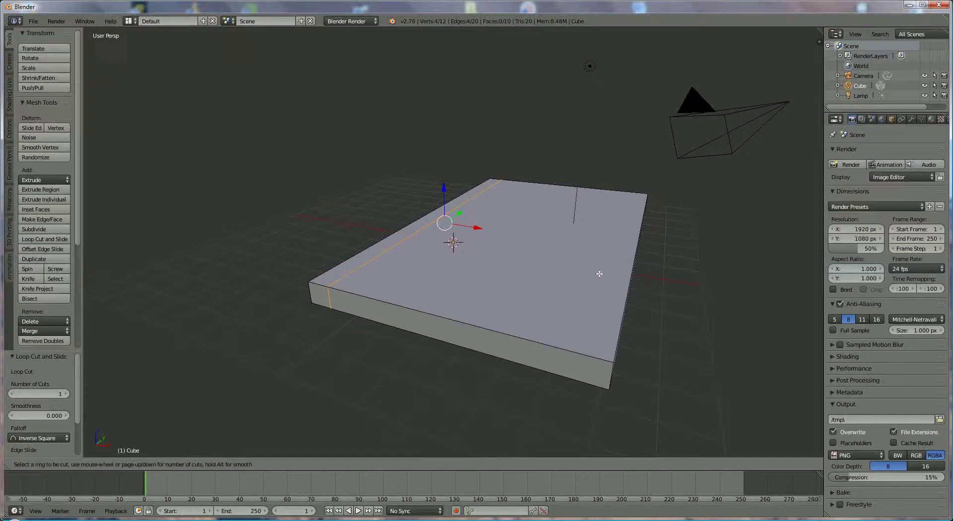
{"action": "left_click", "coordinate": [620, 250]}
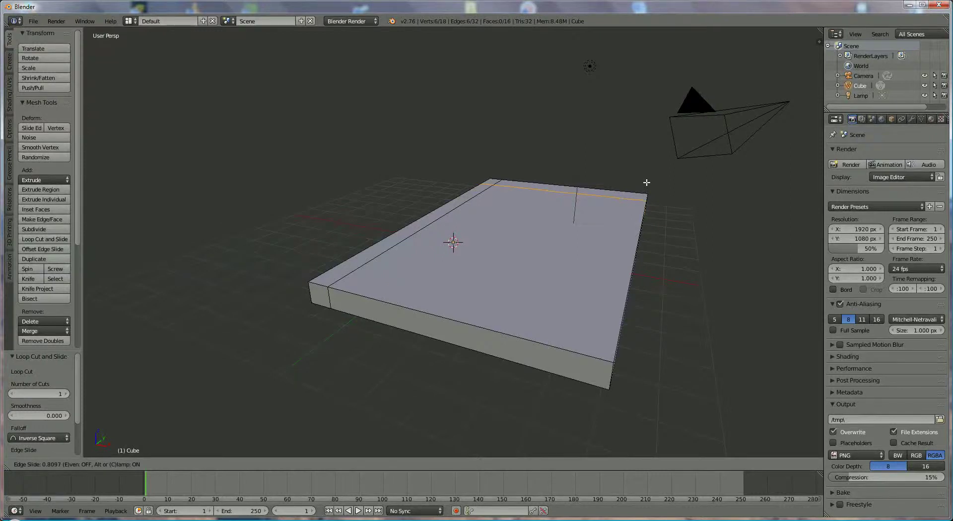
{"action": "left_click", "coordinate": [647, 183]}
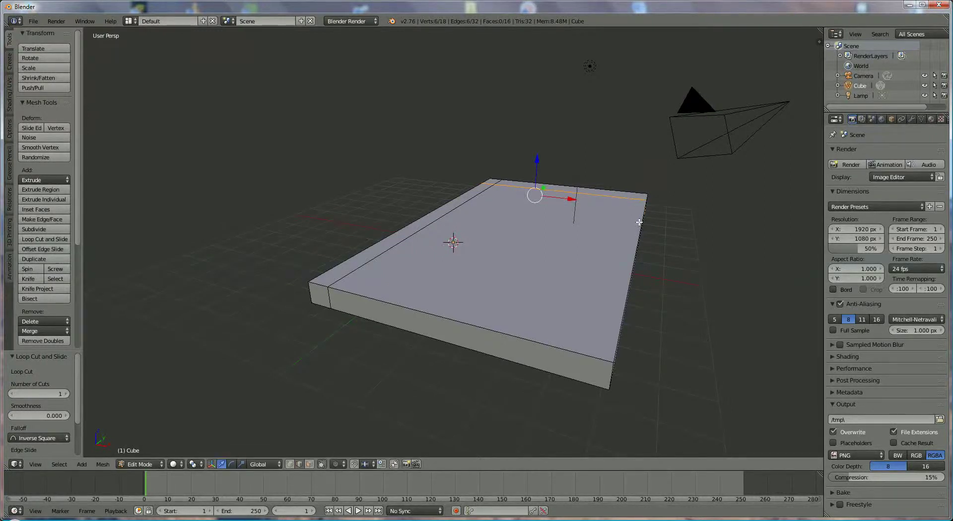
{"action": "key", "text": "ctrl+r"}
{"action": "left_click", "coordinate": [640, 208]}
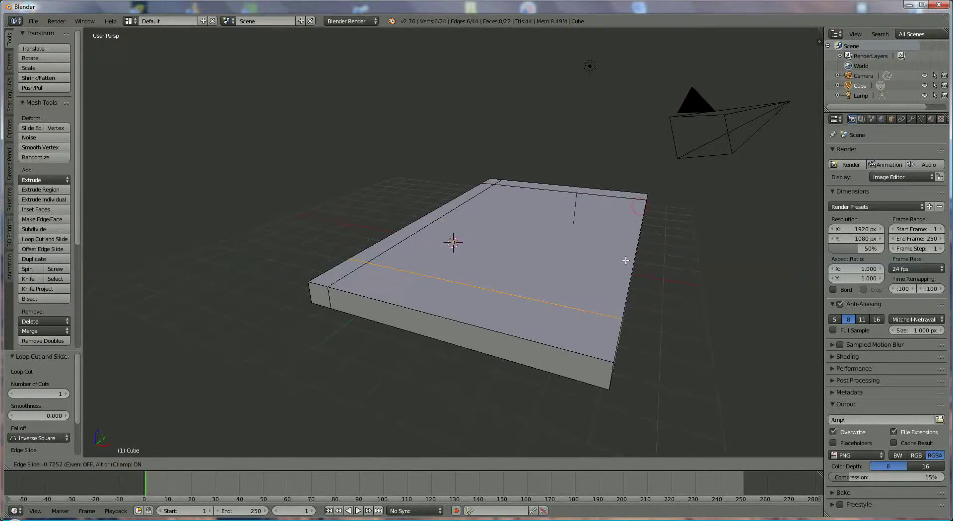
{"action": "left_click", "coordinate": [627, 258]}
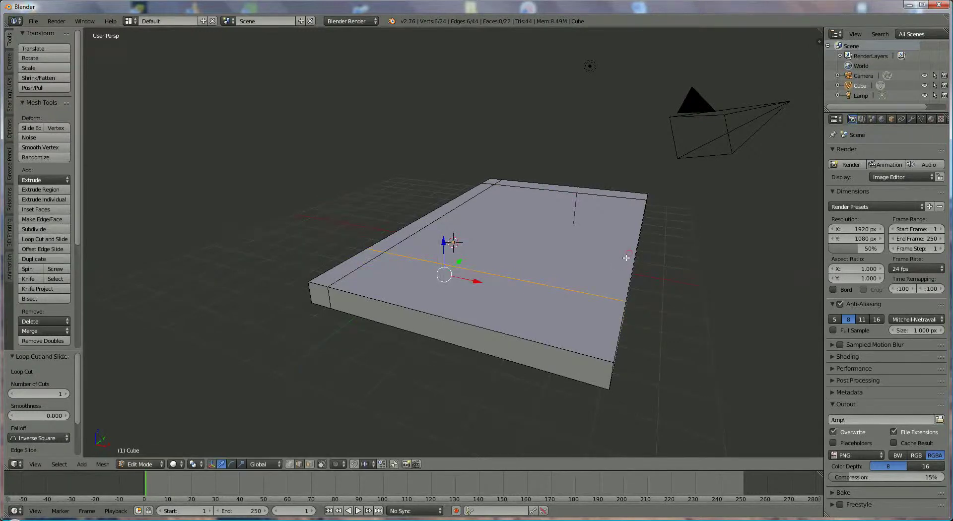
{"action": "key", "text": "ctrl+r"}
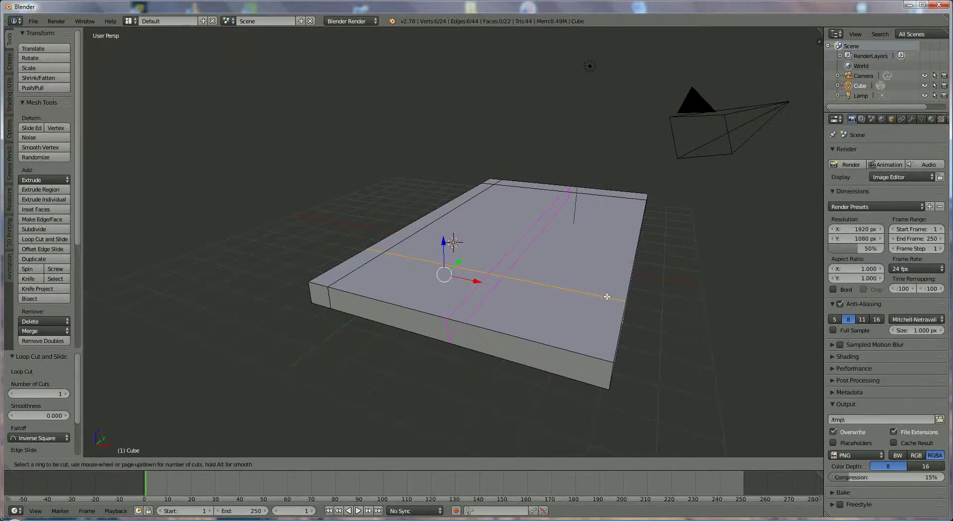
{"action": "left_click", "coordinate": [606, 297]}
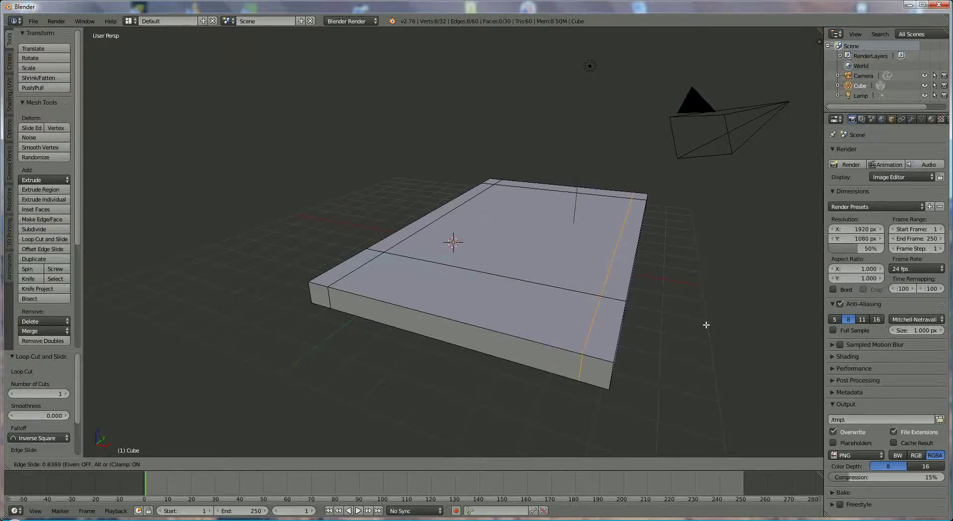
{"action": "left_click", "coordinate": [706, 325]}
- Add four more edge loops across and along the slab, reaching 72 vertices and 70 faces
{"action": "key", "text": "w"}
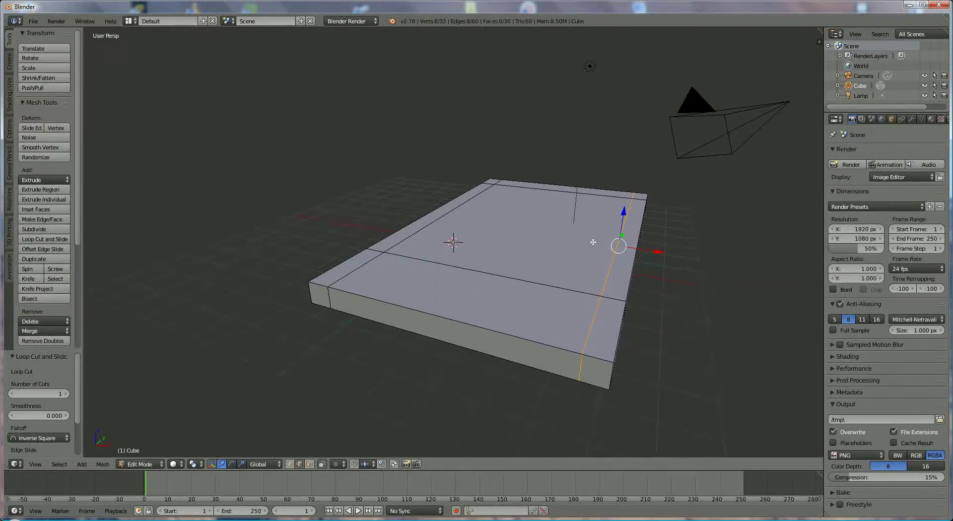
{"action": "key", "text": "ctrl+r"}
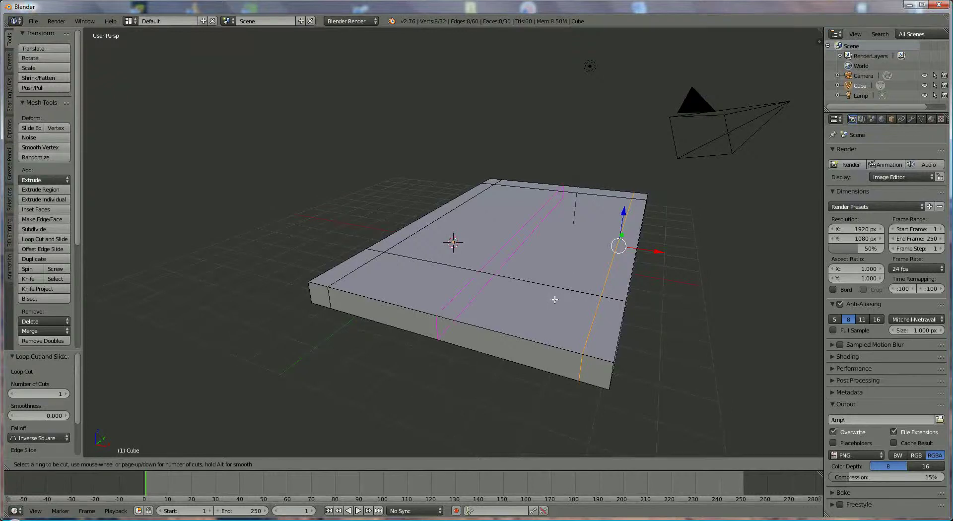
{"action": "left_click", "coordinate": [599, 312]}
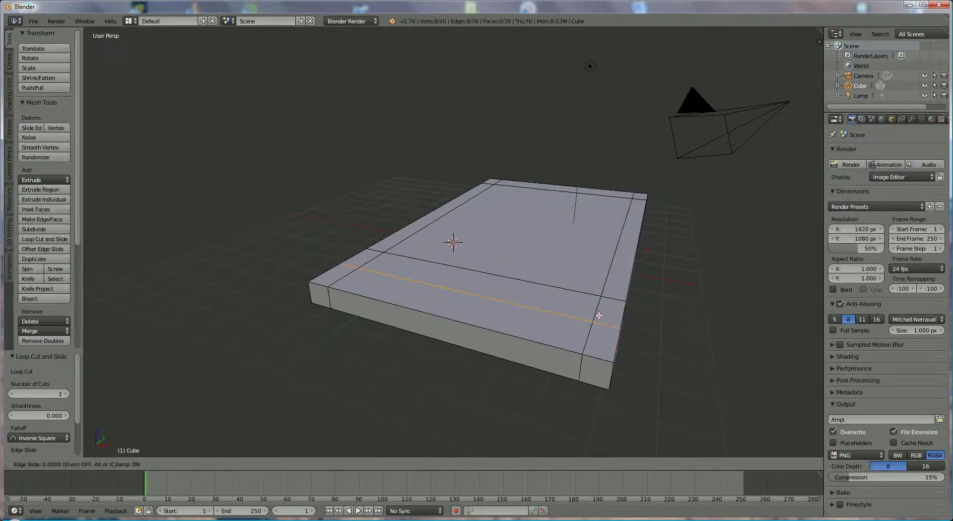
{"action": "left_click", "coordinate": [607, 306]}
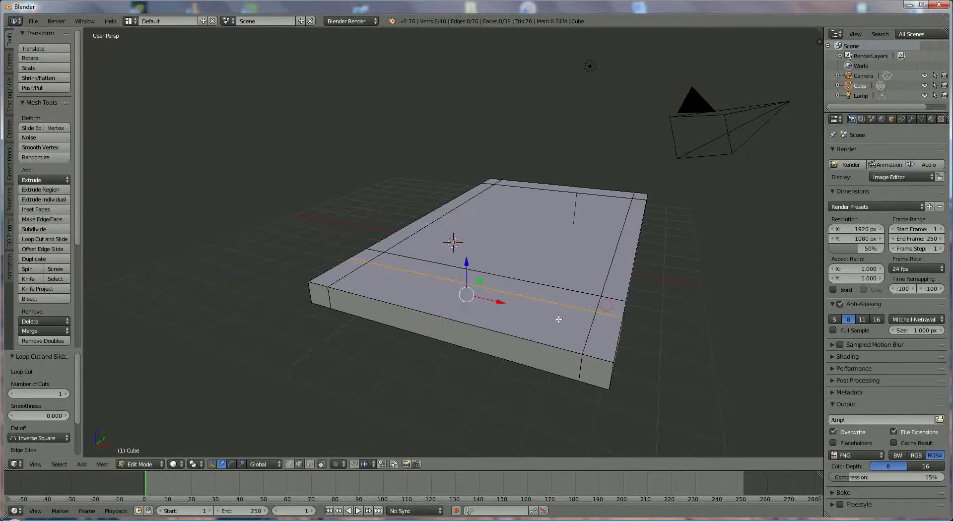
{"action": "key", "text": "ctrl+r"}
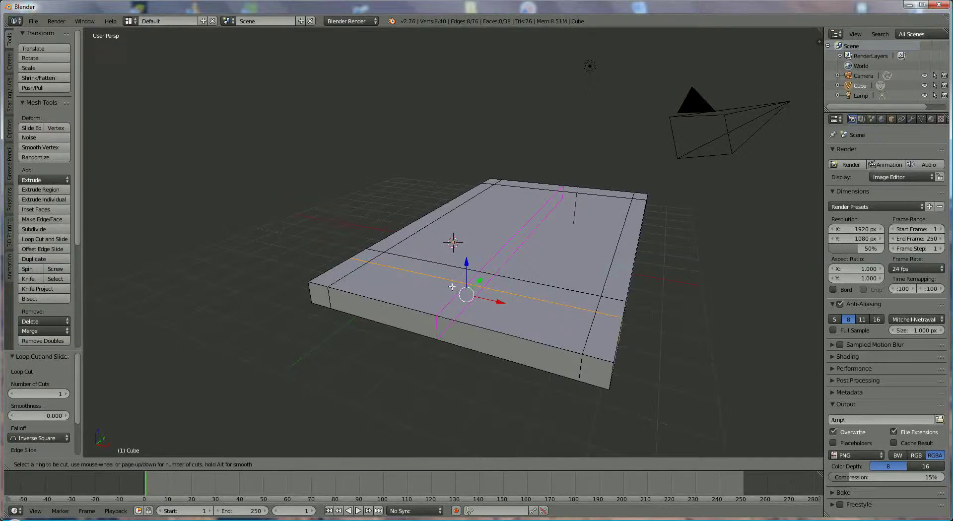
{"action": "left_click", "coordinate": [456, 288]}
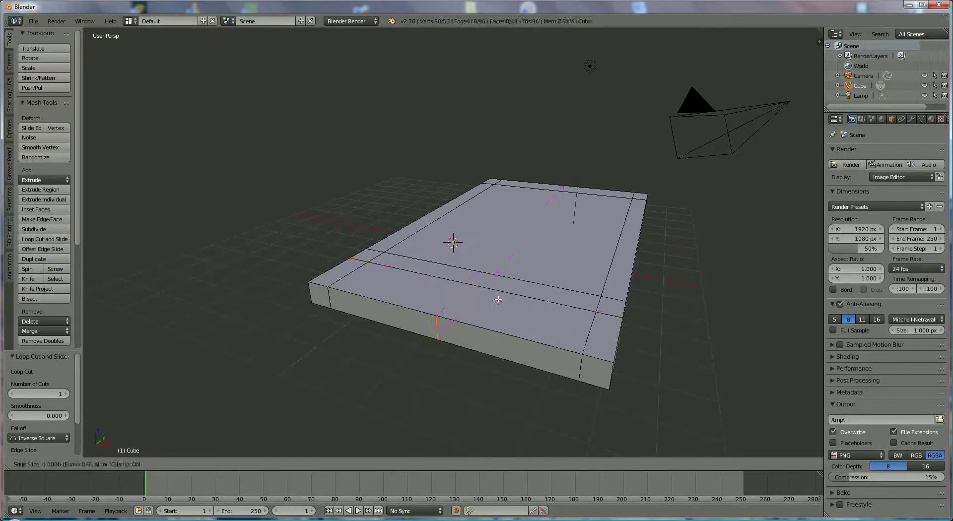
{"action": "left_click", "coordinate": [461, 292]}
{"action": "key", "text": "ctrl+r"}
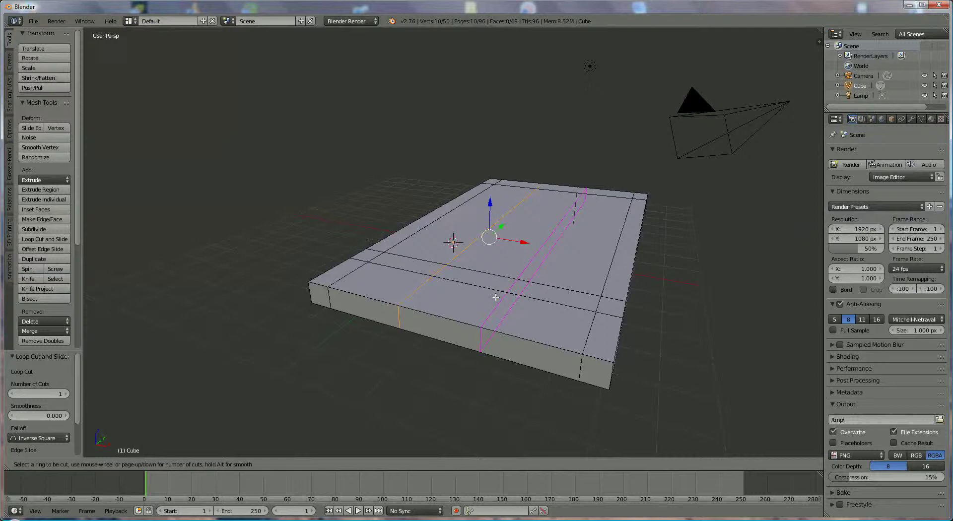
{"action": "left_click", "coordinate": [501, 300]}
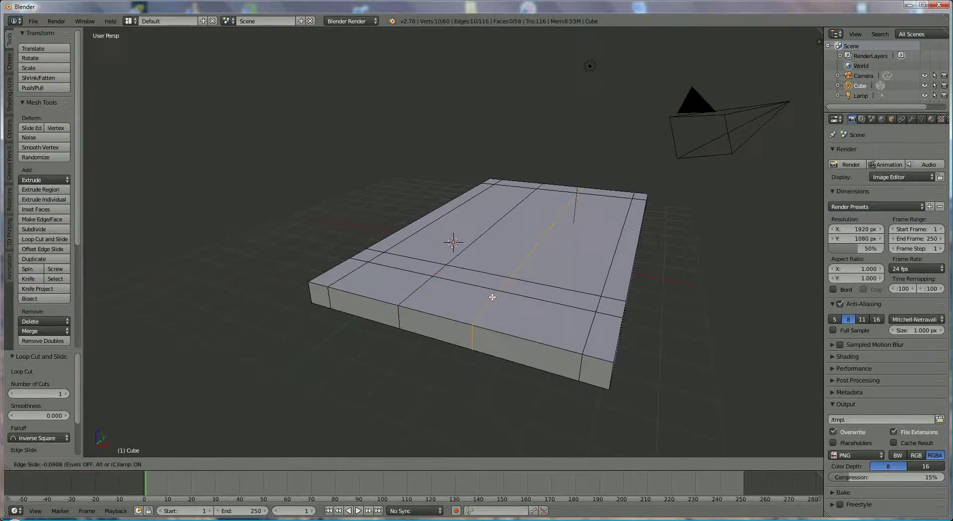
{"action": "left_click", "coordinate": [491, 296]}
{"action": "key", "text": "ctrl+r"}
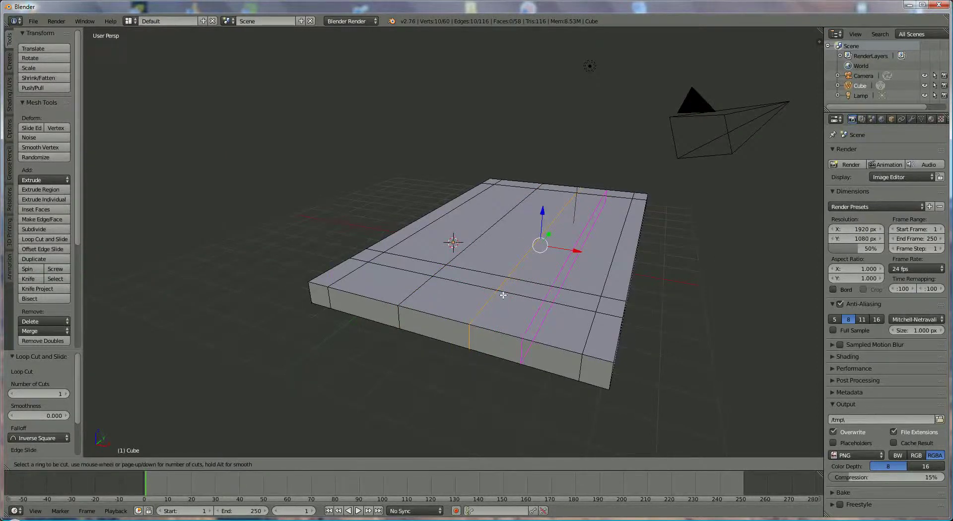
{"action": "left_click", "coordinate": [497, 304]}
{"action": "left_click", "coordinate": [502, 302]}
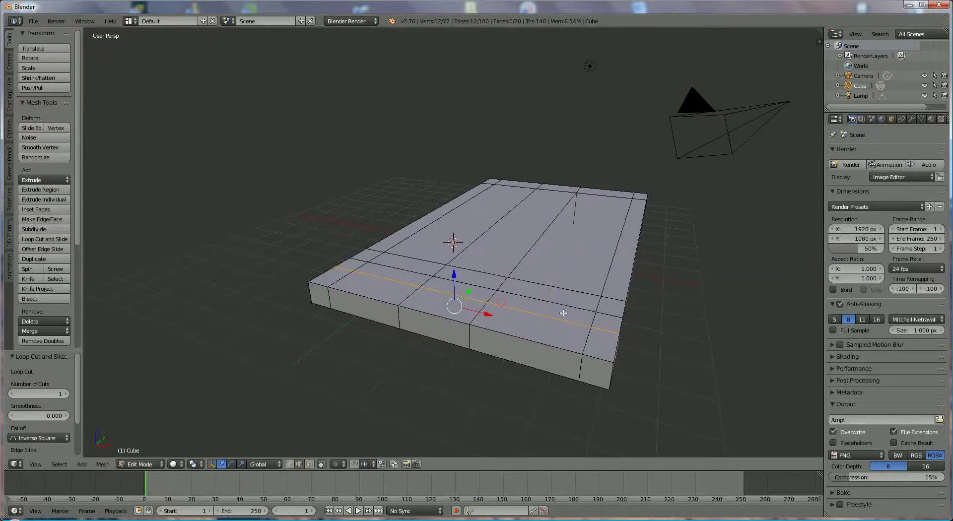
- Add two edge loops running around the slab's sides
{"action": "middle_click_drag", "start_coordinate": [642, 315], "coordinate": [613, 296]}
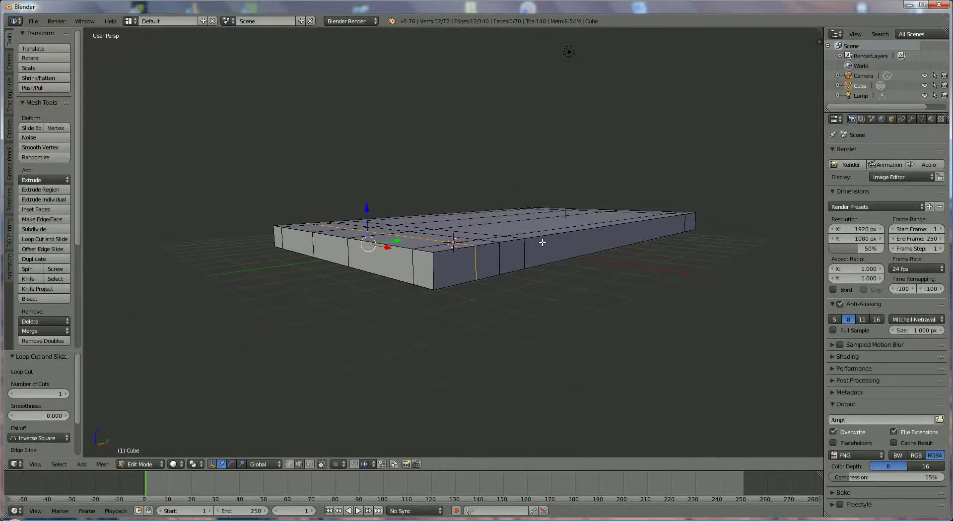
{"action": "key", "text": "ctrl+r"}
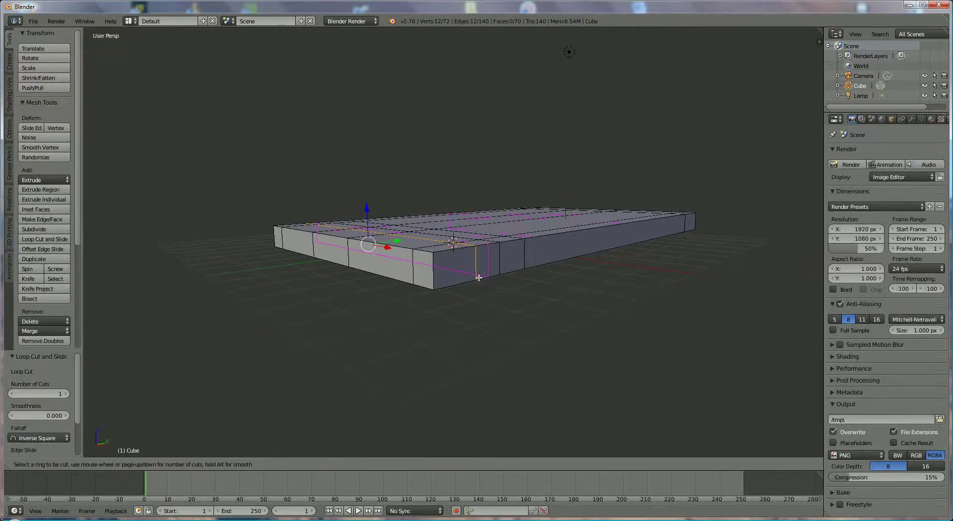
{"action": "left_click", "coordinate": [494, 261]}
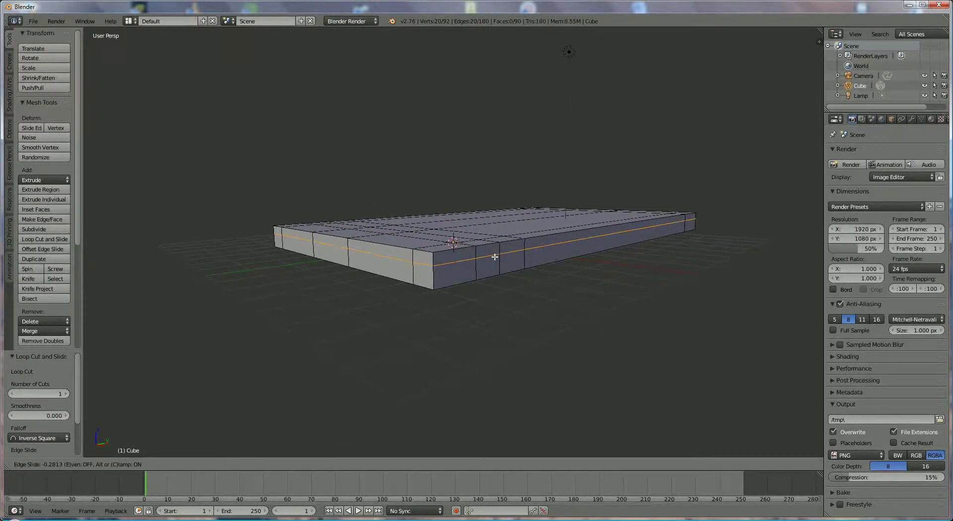
{"action": "left_click", "coordinate": [495, 256]}
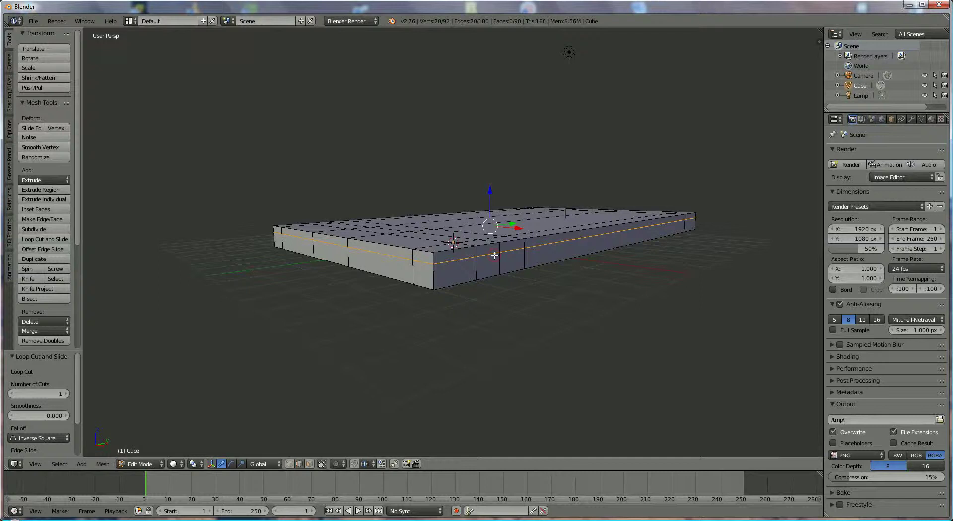
{"action": "key", "text": "ctrl+r"}
{"action": "left_click", "coordinate": [499, 258]}
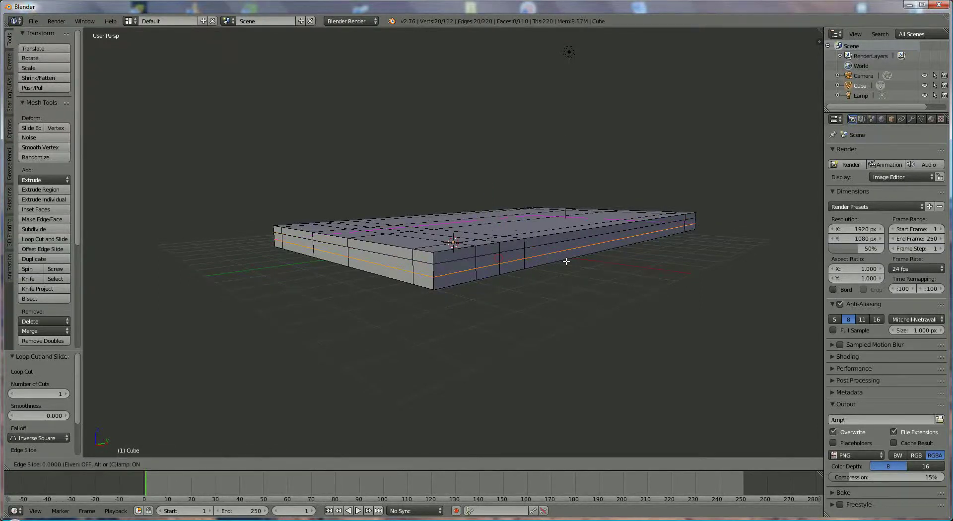
{"action": "left_click", "coordinate": [612, 255]}
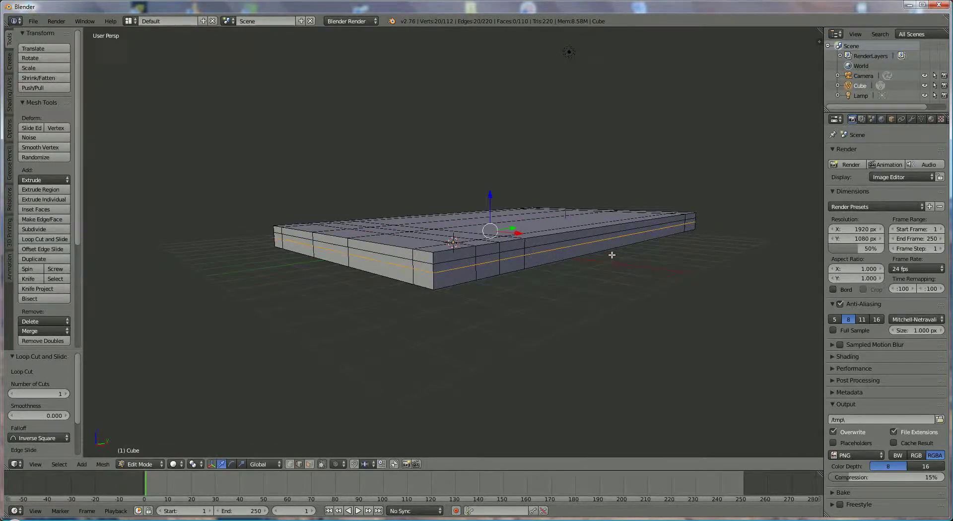
- Cut three more loops across the slab's top, bringing the mesh to 160 vertices
{"action": "middle_click_drag", "start_coordinate": [610, 254], "coordinate": [609, 260]}
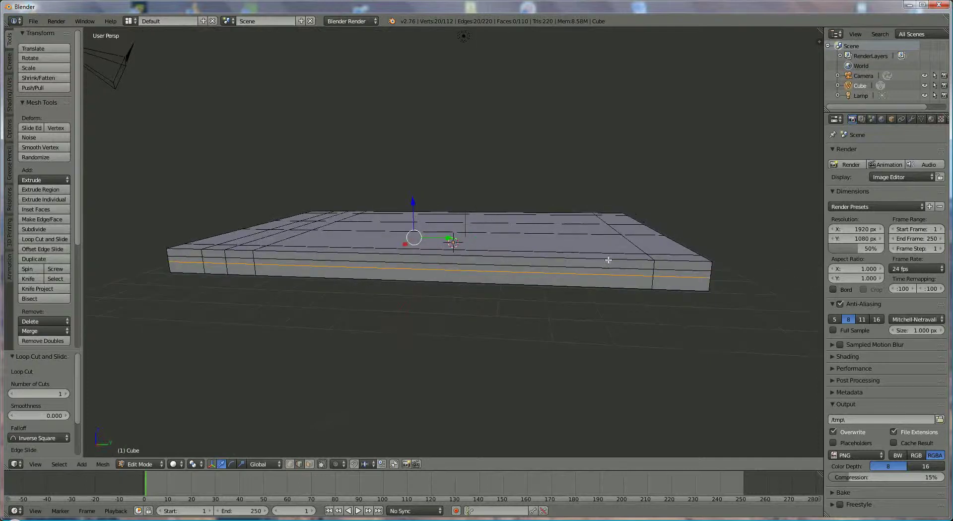
{"action": "key", "text": "ctrl+r"}
{"action": "left_click", "coordinate": [618, 263]}
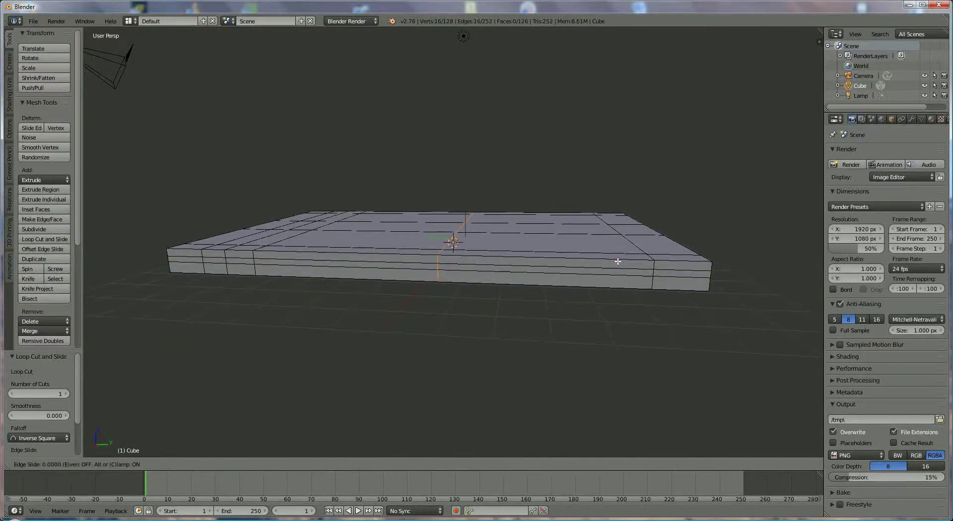
{"action": "left_click", "coordinate": [770, 265]}
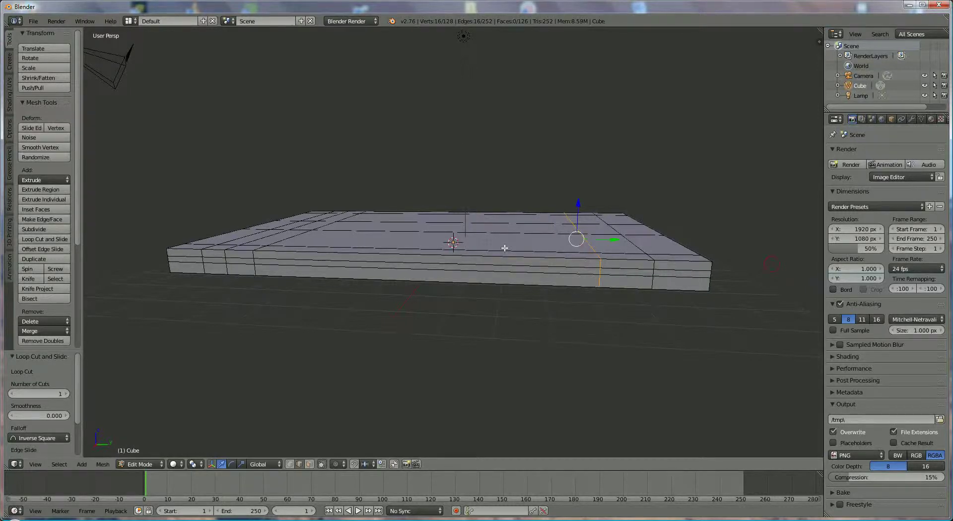
{"action": "key", "text": "ctrl+r"}
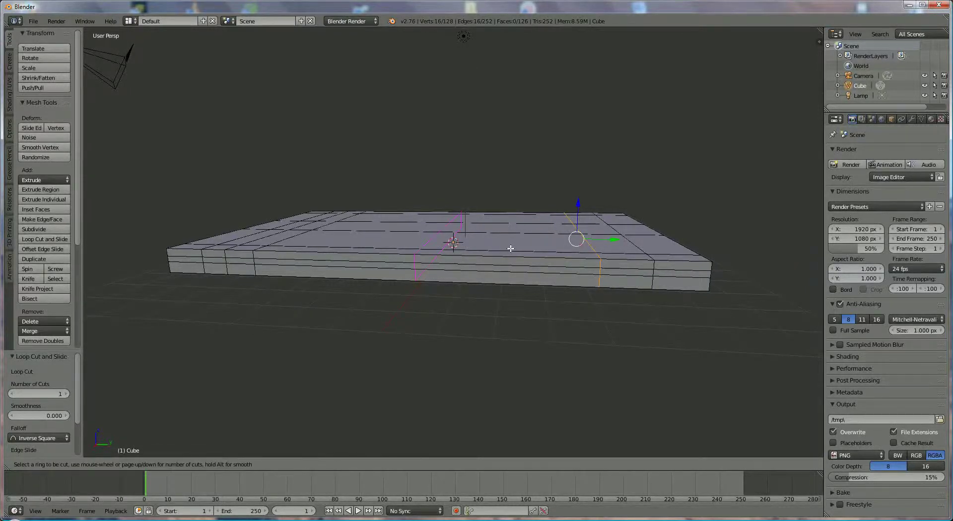
{"action": "left_click", "coordinate": [510, 249]}
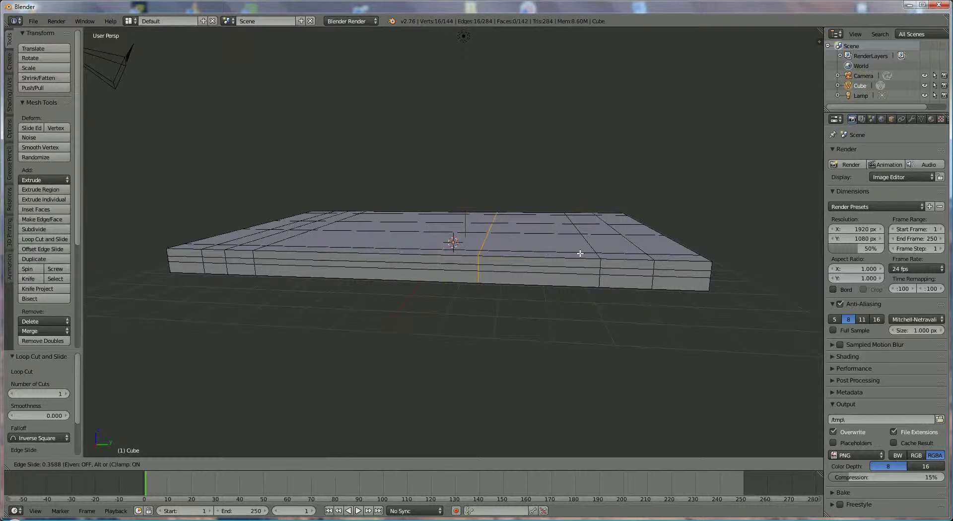
{"action": "left_click", "coordinate": [645, 260]}
{"action": "key", "text": "ctrl+r"}
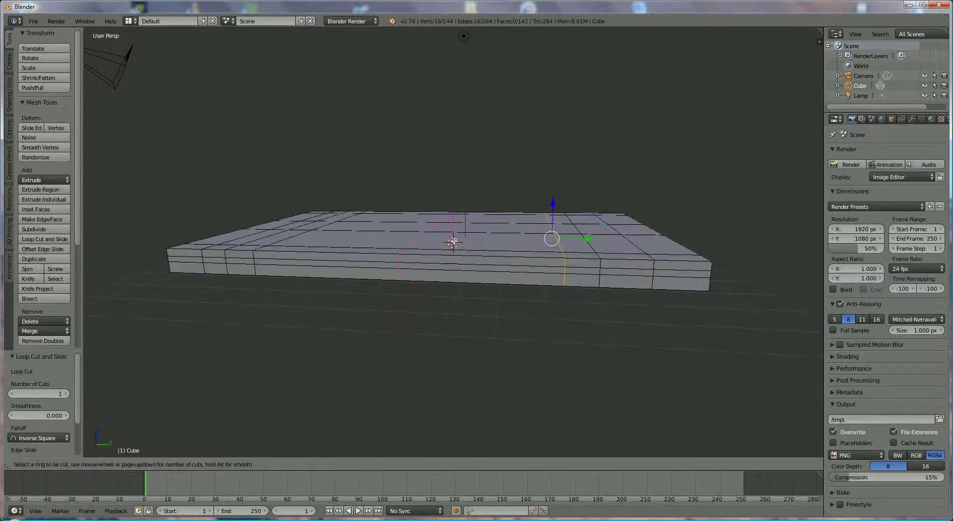
{"action": "left_click", "coordinate": [453, 242]}
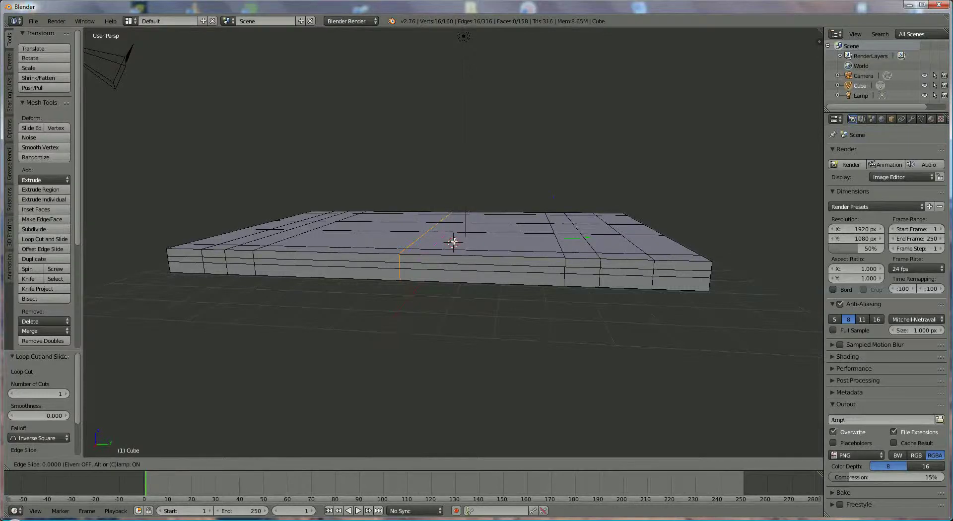
{"action": "left_click", "coordinate": [555, 254]}
{"action": "middle_click_drag", "start_coordinate": [425, 283], "coordinate": [503, 227]}
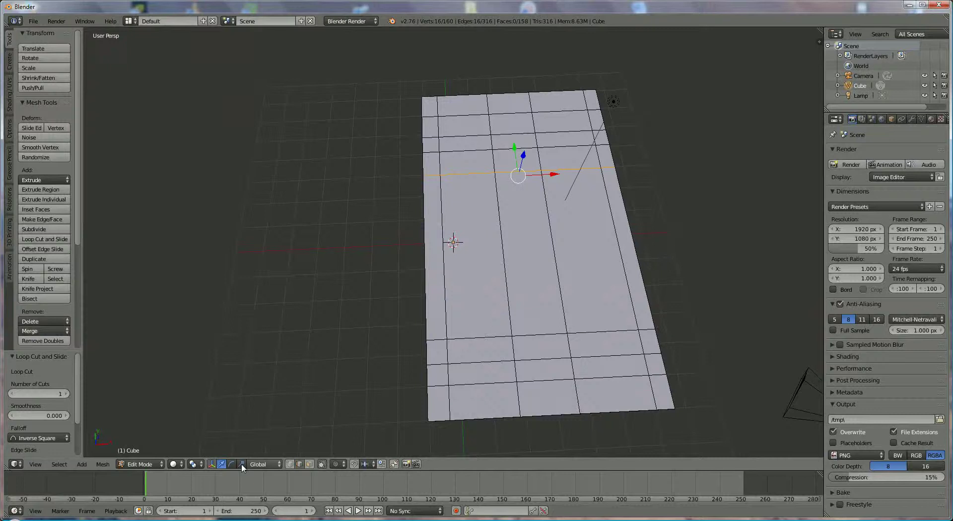
- In face select mode, select the twelve inner faces of the slab's top
{"action": "left_click", "coordinate": [310, 464]}
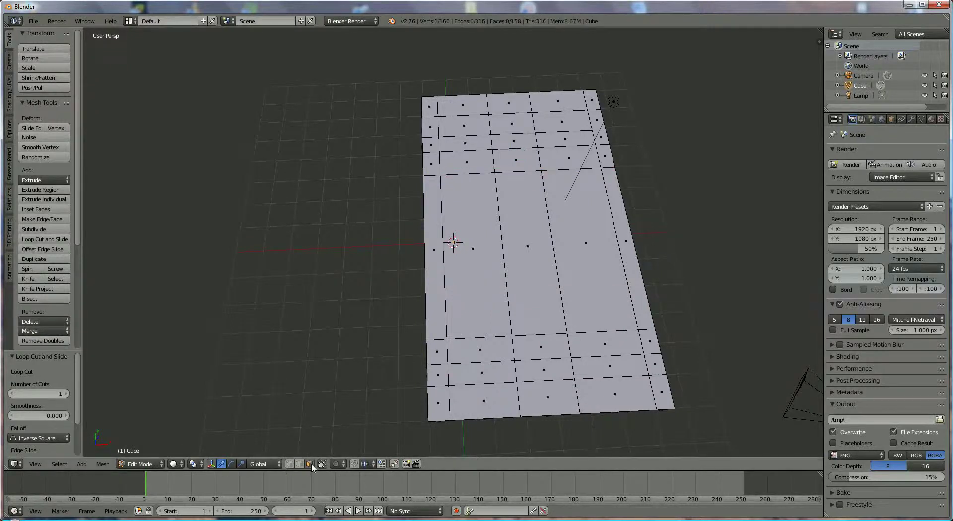
{"action": "left_click", "coordinate": [467, 128]}
{"action": "left_click", "coordinate": [511, 125], "text": "shift"}
{"action": "left_click", "coordinate": [560, 124], "text": "shift"}
{"action": "left_click", "coordinate": [551, 139], "text": "shift"}
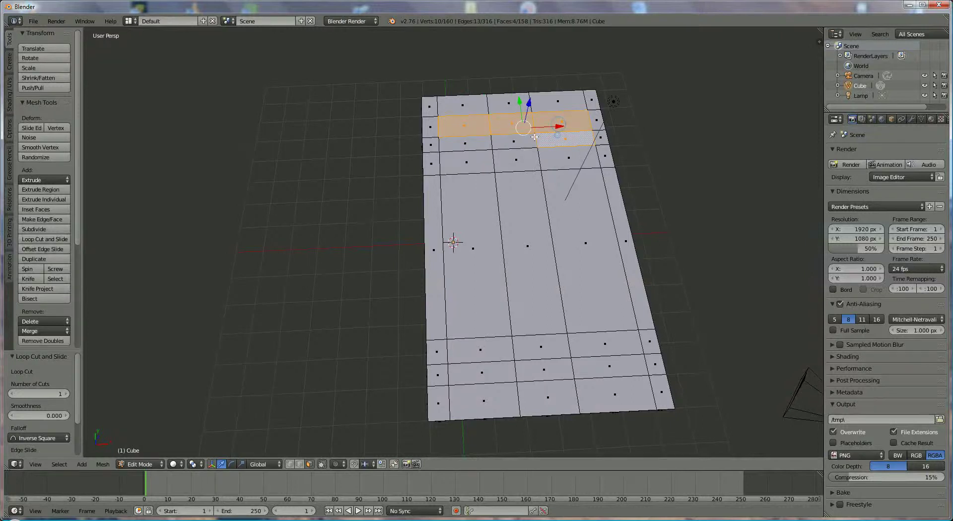
{"action": "left_click", "coordinate": [513, 141], "text": "shift"}
{"action": "left_click", "coordinate": [464, 144], "text": "shift"}
{"action": "left_click", "coordinate": [467, 162], "text": "shift"}
{"action": "left_click", "coordinate": [474, 249], "text": "shift"}
{"action": "left_click", "coordinate": [528, 246], "text": "shift"}
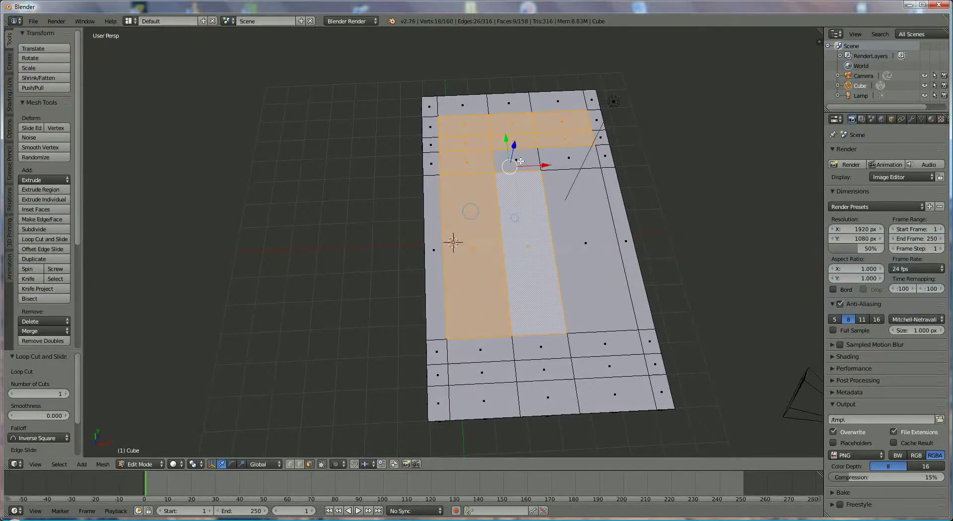
{"action": "left_click", "coordinate": [521, 161], "text": "shift"}
{"action": "left_click", "coordinate": [568, 158], "text": "shift"}
{"action": "left_click", "coordinate": [576, 228], "text": "shift"}
- Delete the selected faces to open a screen well inside the border rim
{"action": "key", "text": "x"}
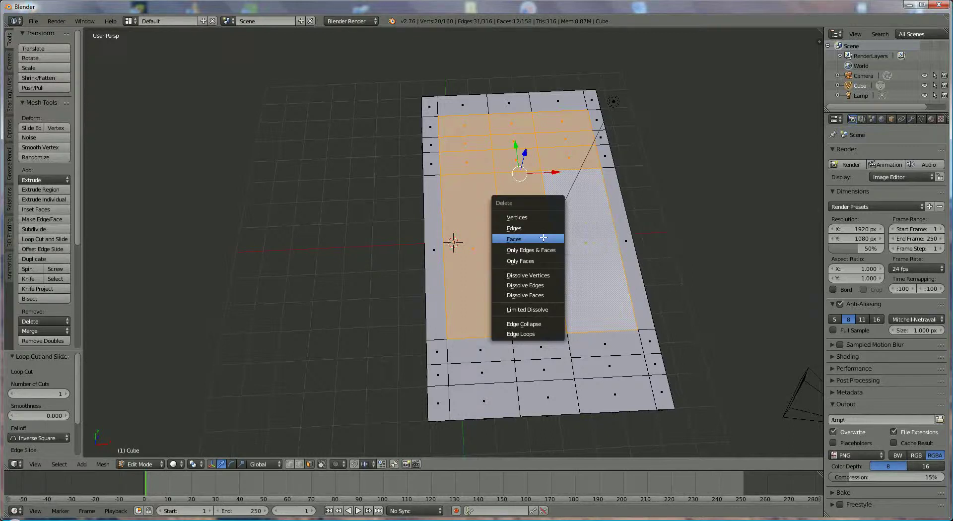
{"action": "left_click", "coordinate": [544, 238]}
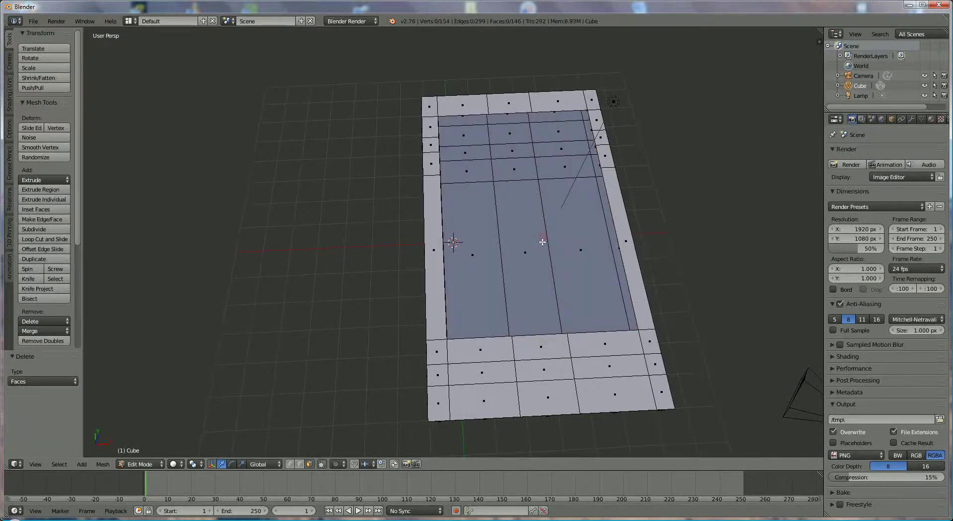
{"action": "middle_click_drag", "start_coordinate": [543, 240], "coordinate": [414, 180]}
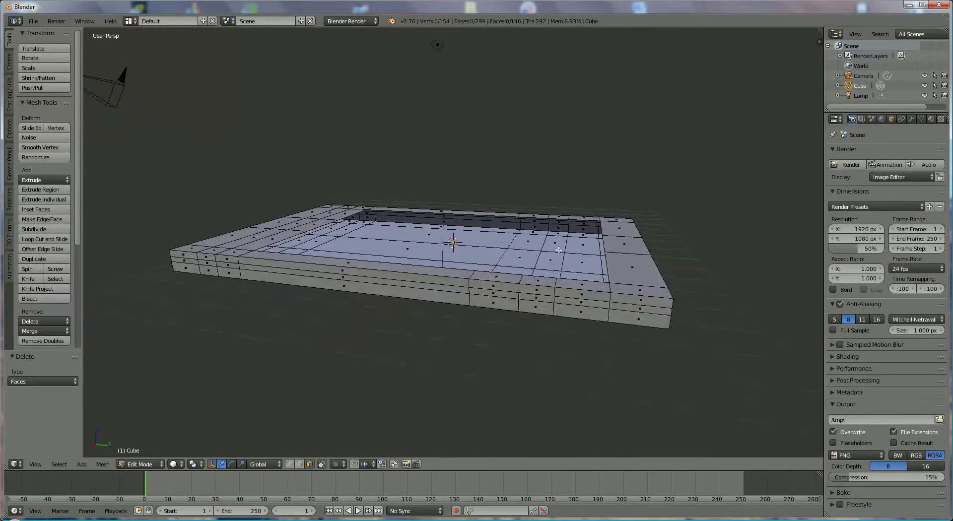
- Extrude two faces on the slab's front side outward, nudging them along X
{"action": "right_click", "coordinate": [547, 298]}
{"action": "right_click", "coordinate": [575, 301]}
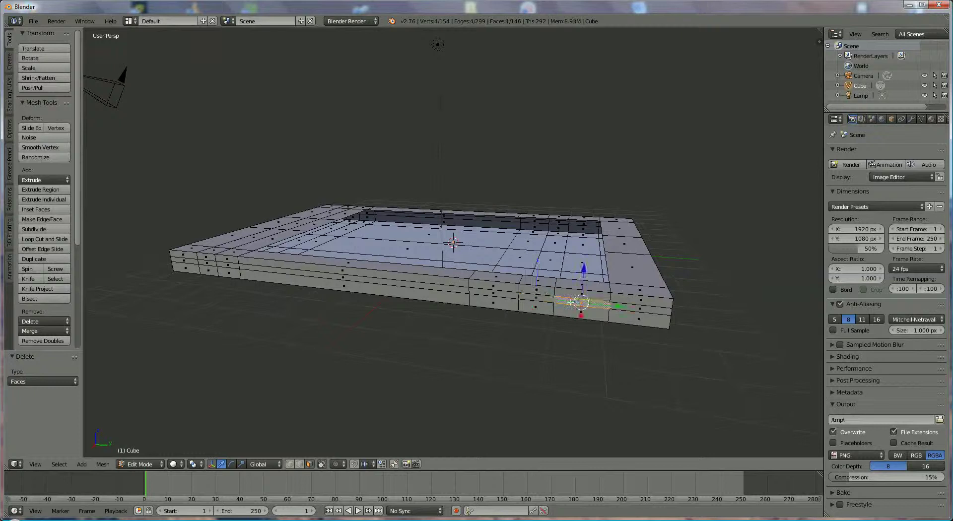
{"action": "right_click", "coordinate": [546, 298], "text": "shift"}
{"action": "key", "text": "e"}
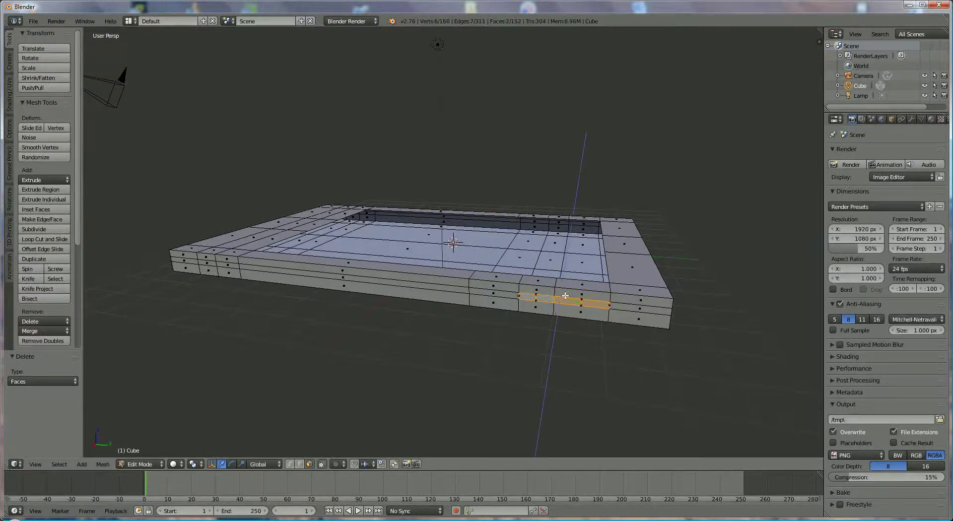
{"action": "left_click", "coordinate": [560, 298]}
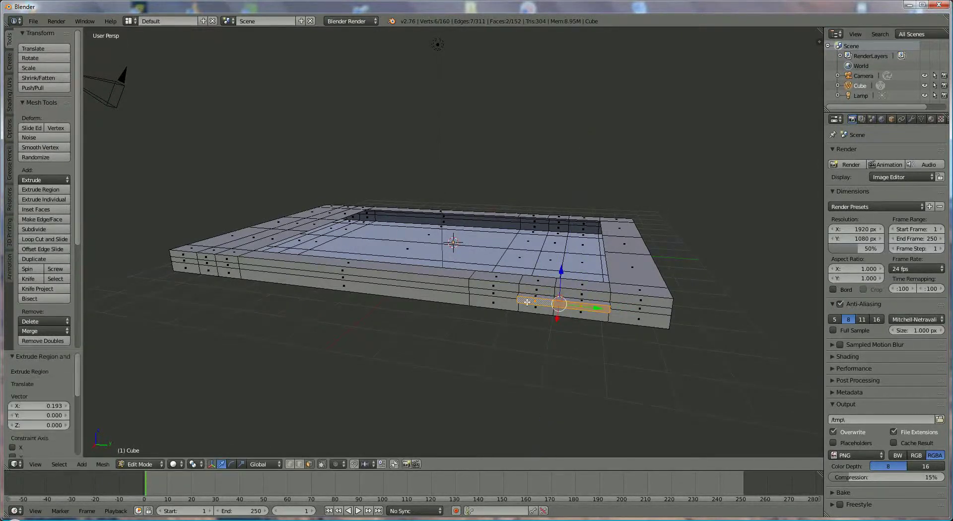
{"action": "middle_click_drag", "start_coordinate": [526, 300], "coordinate": [621, 338]}
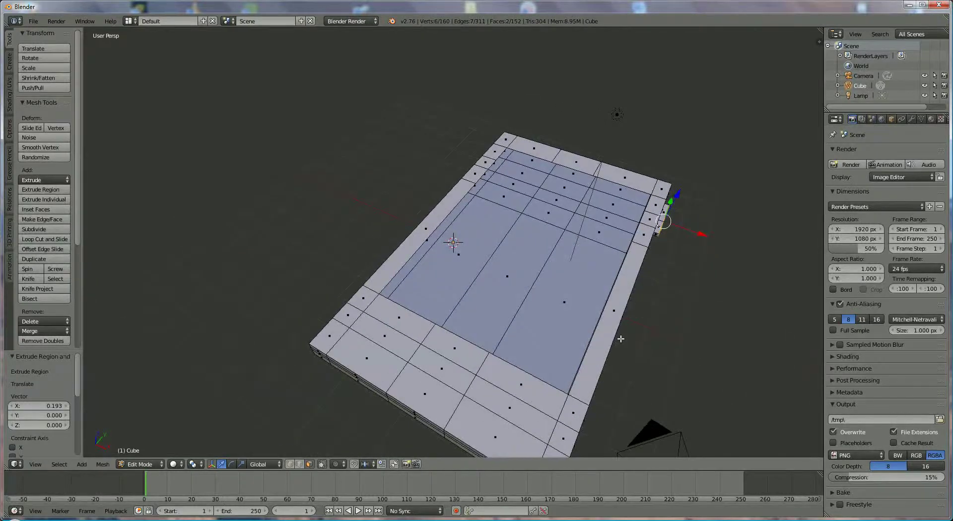
{"action": "left_click_drag", "start_coordinate": [705, 233], "coordinate": [692, 232]}
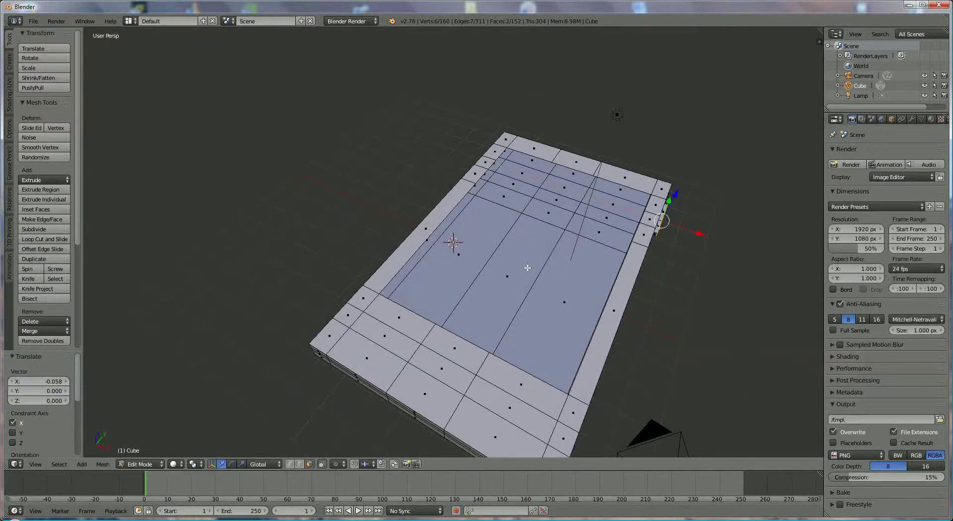
{"action": "middle_click_drag", "start_coordinate": [693, 232], "coordinate": [358, 234]}
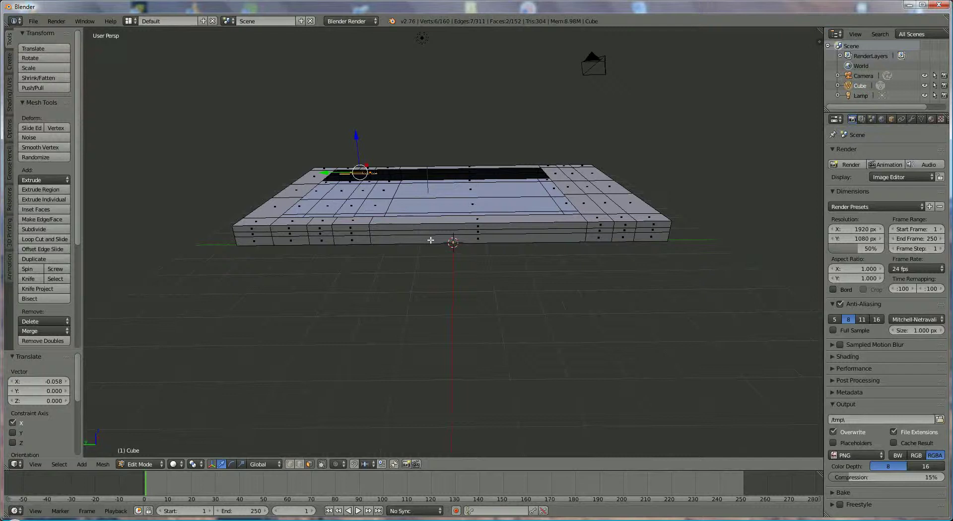
- Extrude two adjacent side faces outward into a raised side button
{"action": "right_click", "coordinate": [318, 234]}
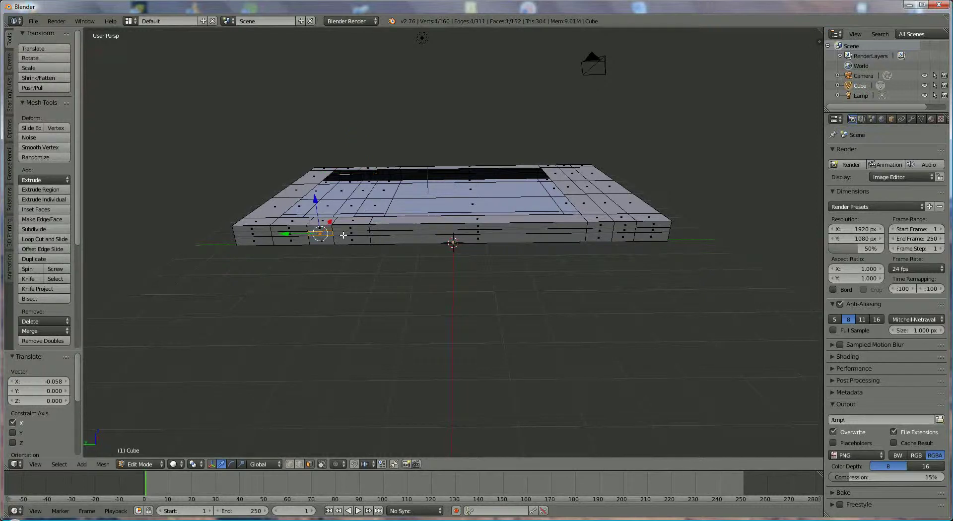
{"action": "right_click", "coordinate": [350, 235], "text": "shift"}
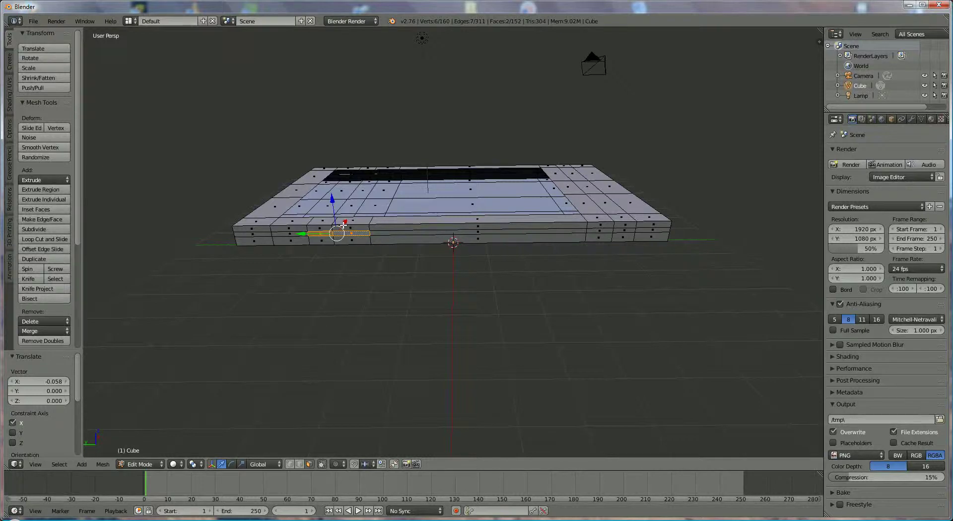
{"action": "key", "text": "e"}
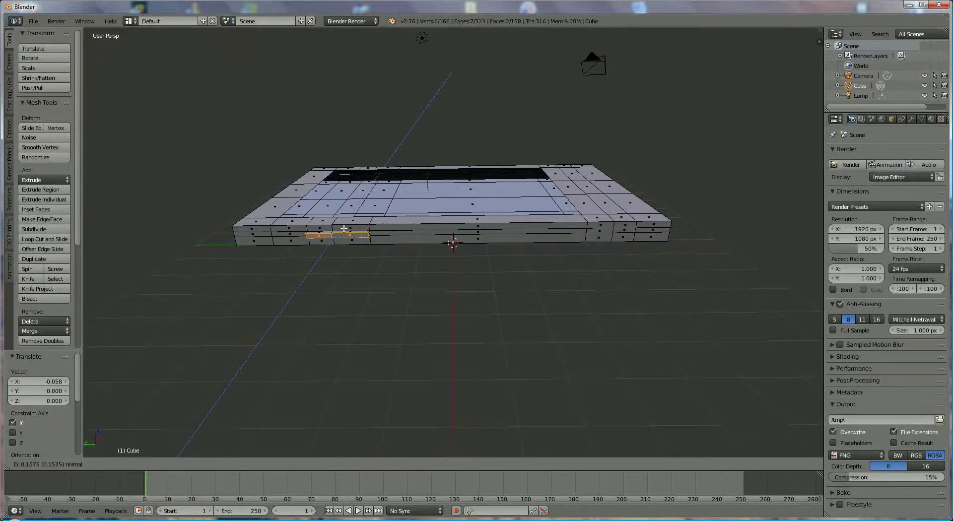
{"action": "left_click", "coordinate": [419, 253]}
{"action": "middle_click_drag", "start_coordinate": [419, 254], "coordinate": [343, 303]}
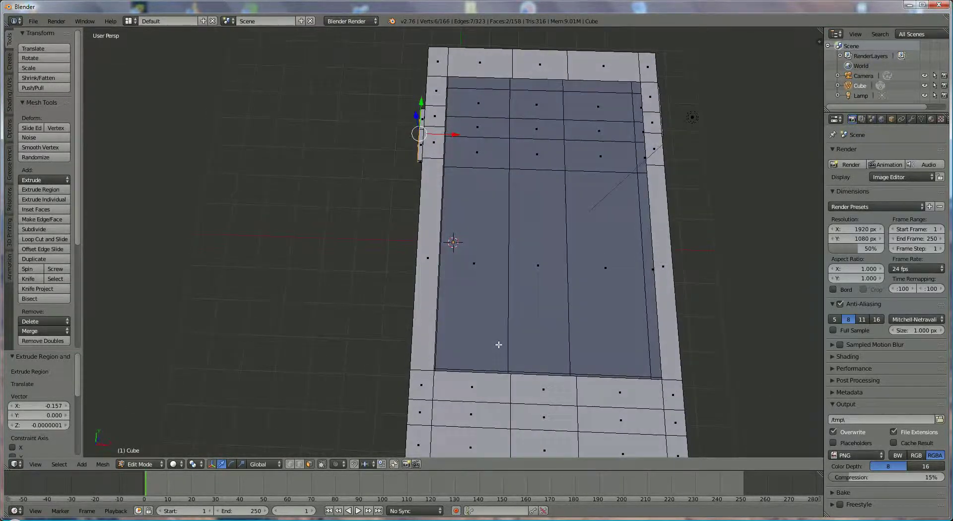
- Extrude a bezel face below the screen down 0.134 into a slot
{"action": "middle_click_drag", "start_coordinate": [498, 344], "coordinate": [501, 346]}
{"action": "right_click", "coordinate": [543, 410]}
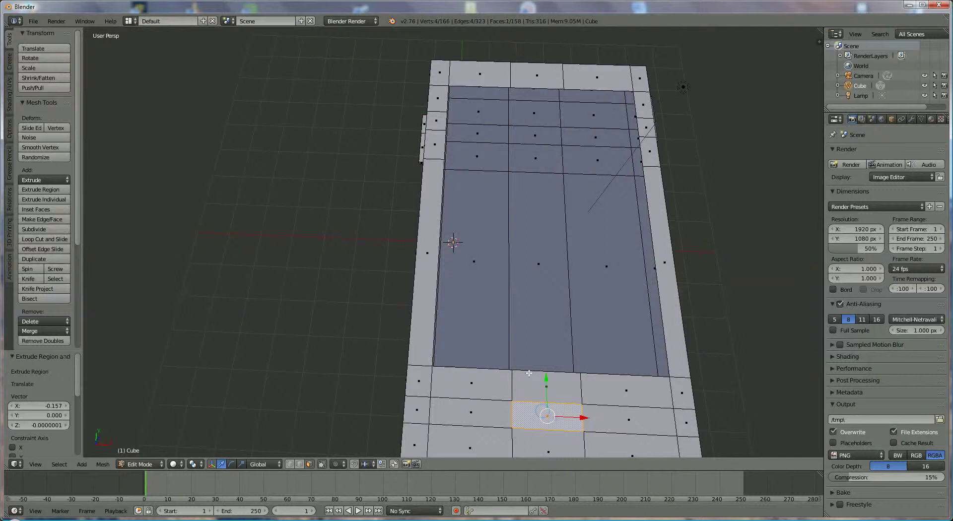
{"action": "middle_click_drag", "start_coordinate": [533, 386], "coordinate": [535, 347]}
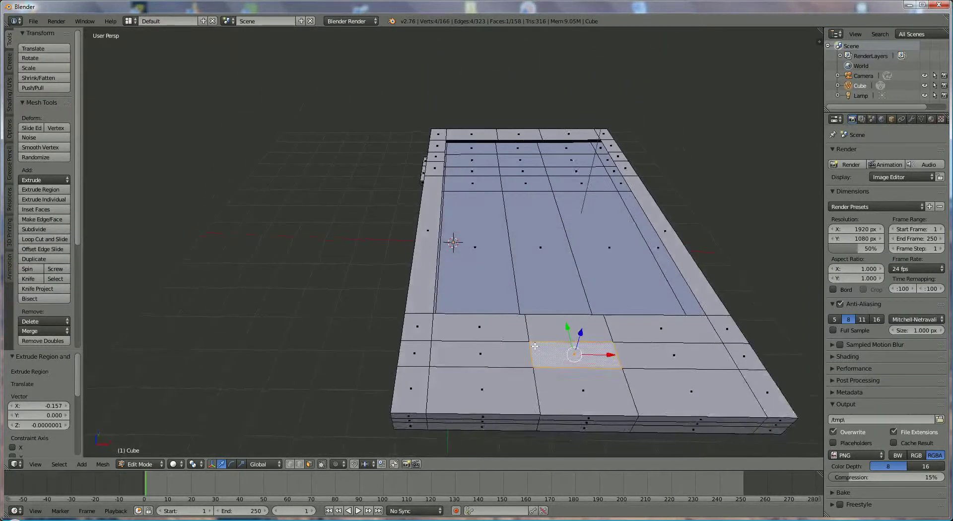
{"action": "key", "text": "e"}
{"action": "left_click", "coordinate": [593, 307]}
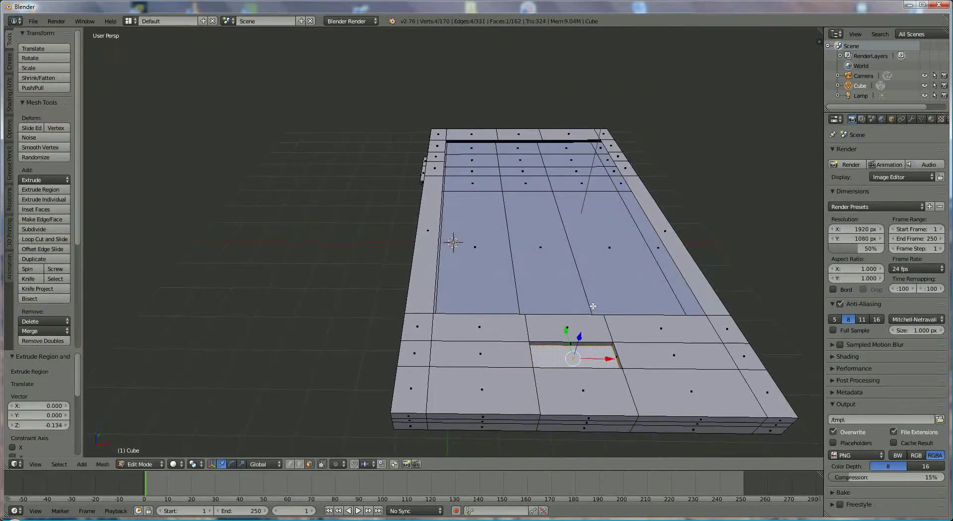
{"action": "middle_click_drag", "start_coordinate": [510, 329], "coordinate": [363, 307]}
{"action": "scroll", "coordinate": [336, 299], "scroll_direction": "up", "scroll_amount": 1}
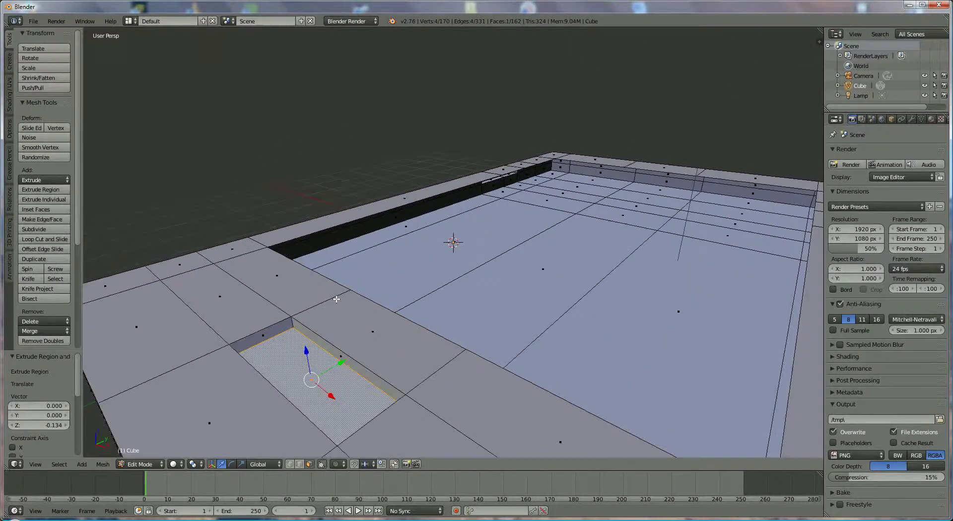
- In edge select mode, select the slot's four edges
{"action": "left_click", "coordinate": [299, 464], "text": "shift"}
{"action": "right_click", "coordinate": [296, 322]}
{"action": "middle_click_drag", "start_coordinate": [274, 345], "coordinate": [263, 322]}
{"action": "right_click", "coordinate": [137, 291], "text": "shift"}
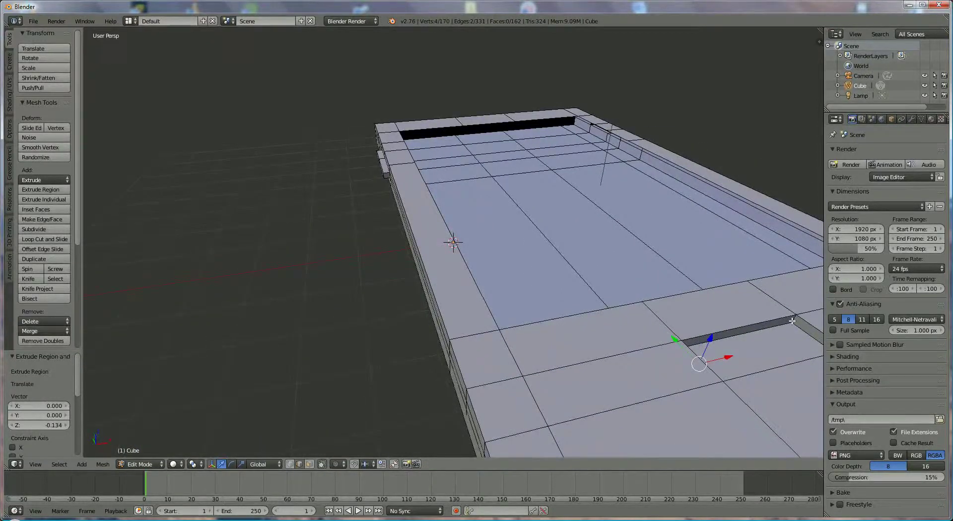
{"action": "right_click", "coordinate": [734, 339], "text": "shift"}
{"action": "middle_click_drag", "start_coordinate": [735, 338], "coordinate": [759, 356]}
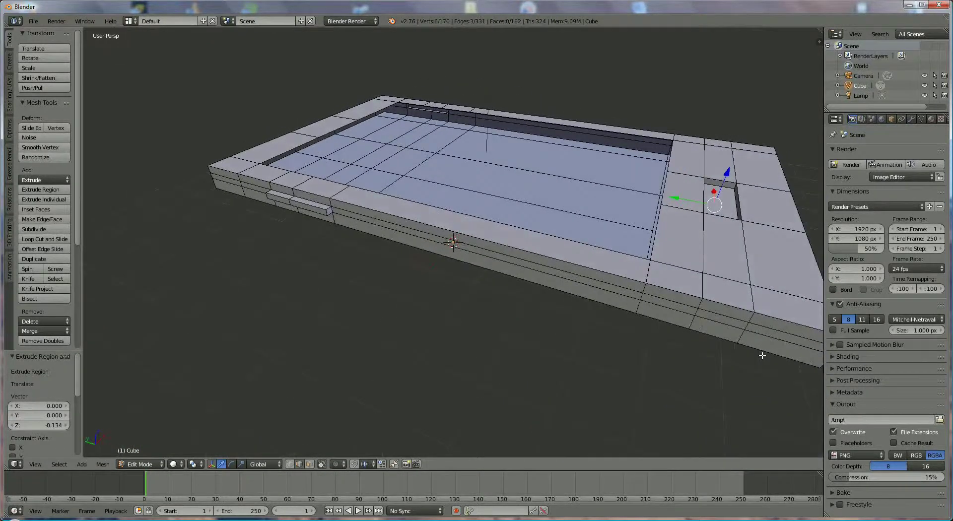
{"action": "right_click", "coordinate": [734, 189], "text": "shift"}
{"action": "middle_click_drag", "start_coordinate": [724, 222], "coordinate": [646, 227]}
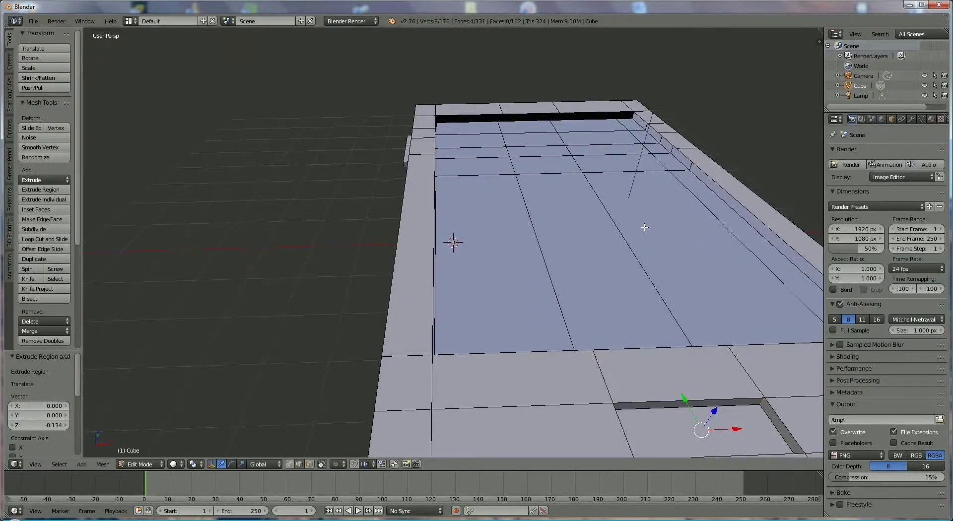
- Bevel the slot edges by 0.217 with 12 segments
{"action": "key", "text": "ctrl+b"}
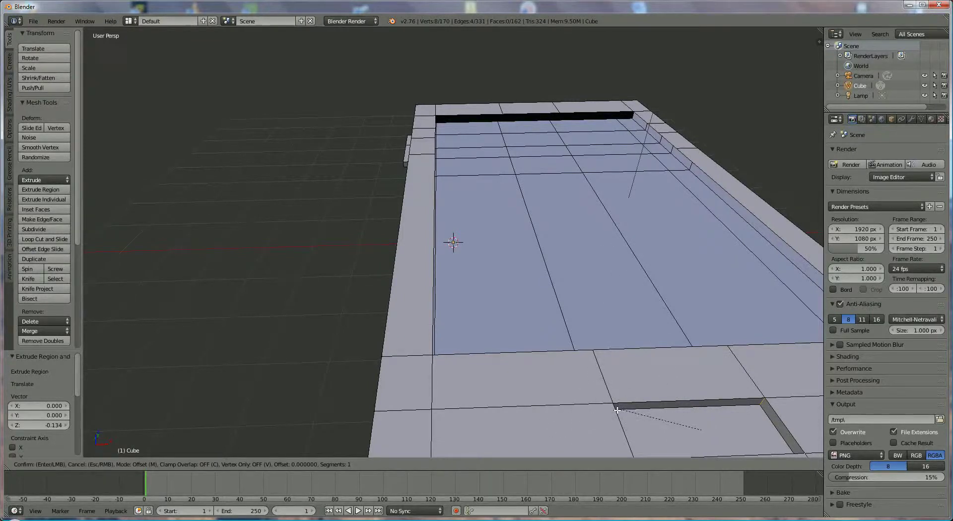
{"action": "right_click", "coordinate": [716, 378]}
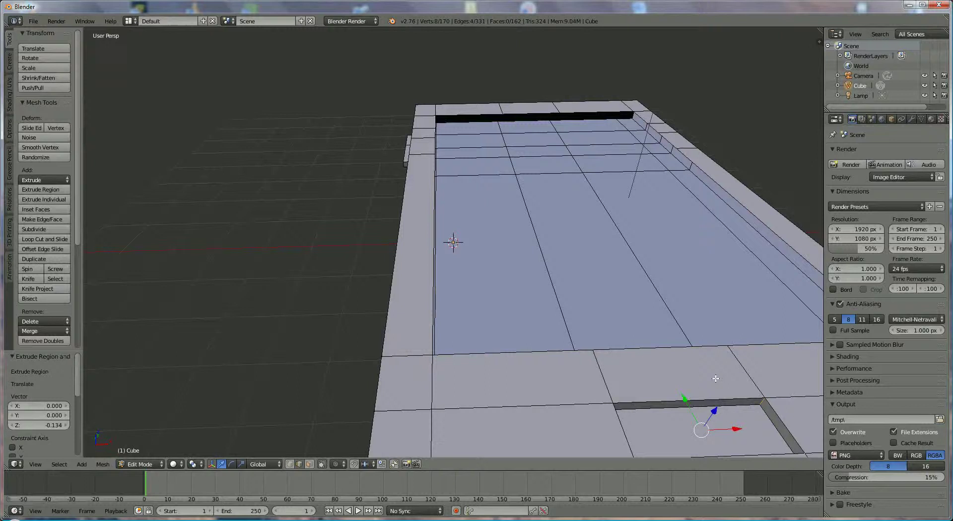
{"action": "scroll", "coordinate": [702, 389], "scroll_direction": "down", "scroll_amount": 5}
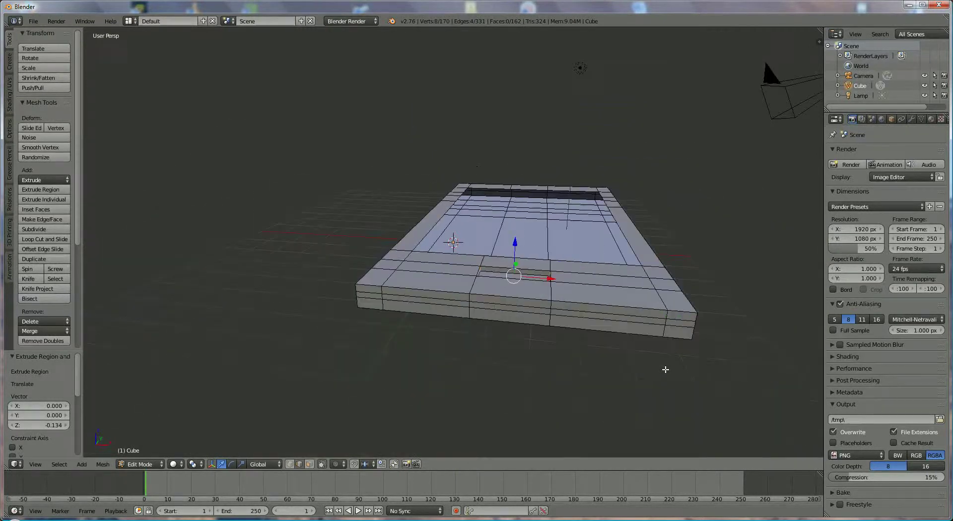
{"action": "middle_click_drag", "start_coordinate": [623, 346], "coordinate": [607, 364]}
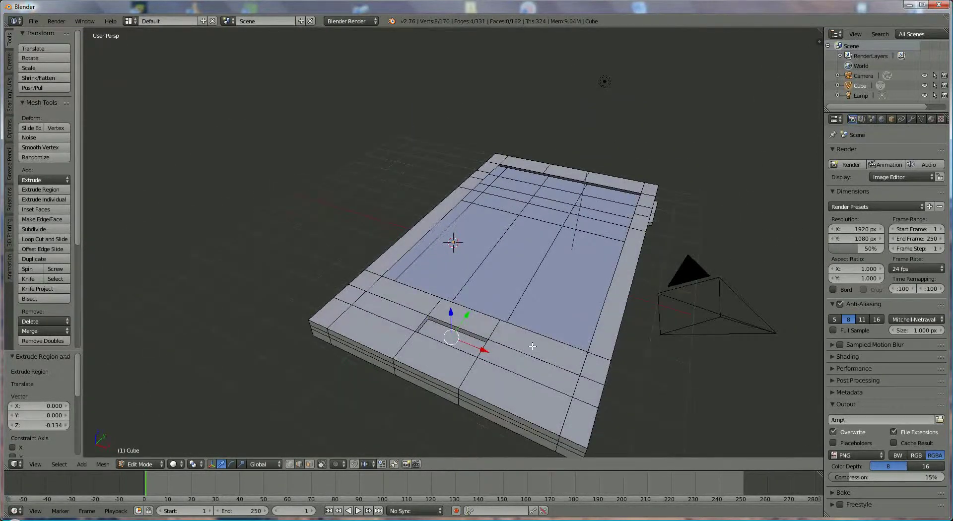
{"action": "key", "text": "ctrl+b"}
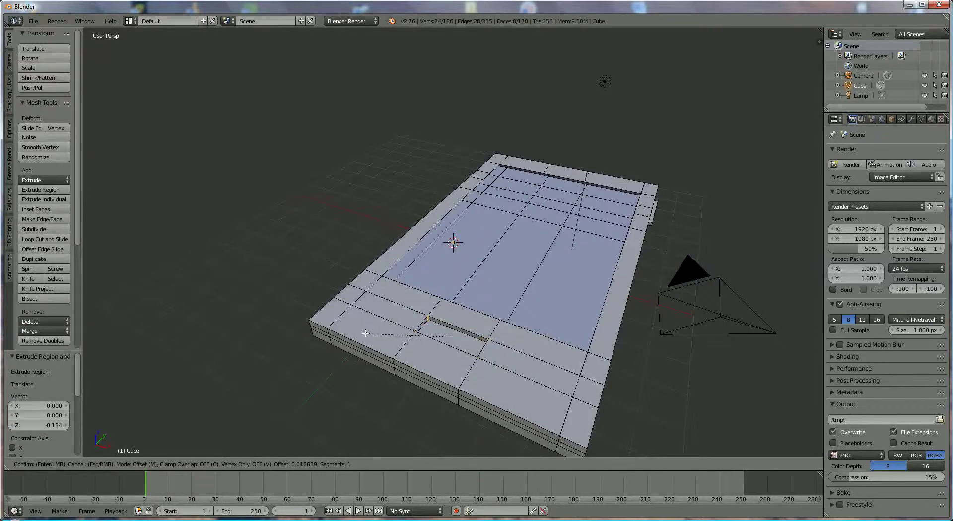
{"action": "scroll", "coordinate": [364, 330], "scroll_direction": "up", "scroll_amount": 11}
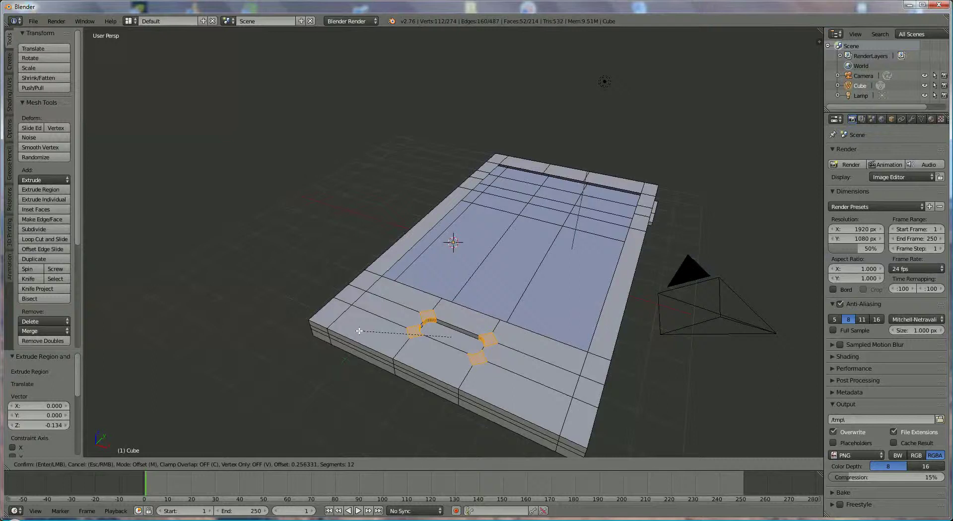
{"action": "left_click", "coordinate": [359, 331]}
{"action": "middle_click_drag", "start_coordinate": [437, 358], "coordinate": [497, 344]}
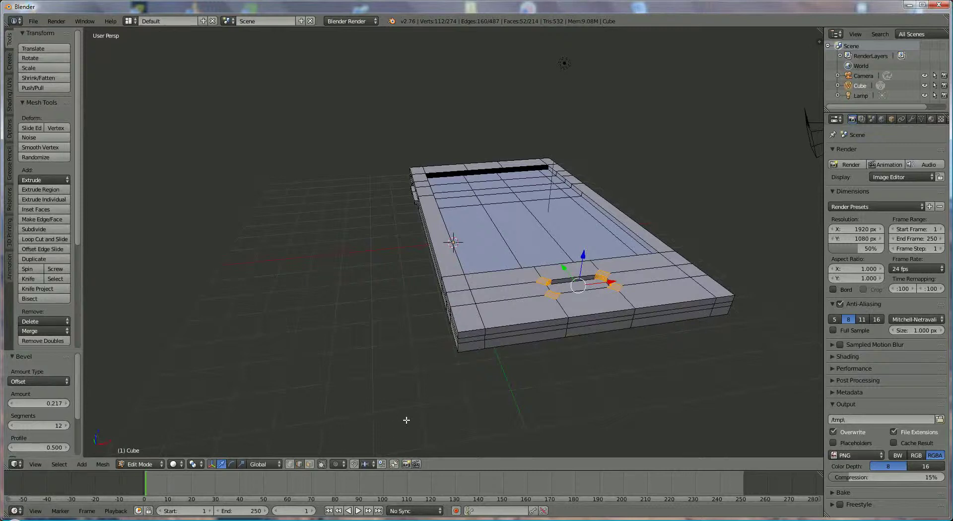
{"action": "middle_click_drag", "start_coordinate": [427, 393], "coordinate": [427, 386]}
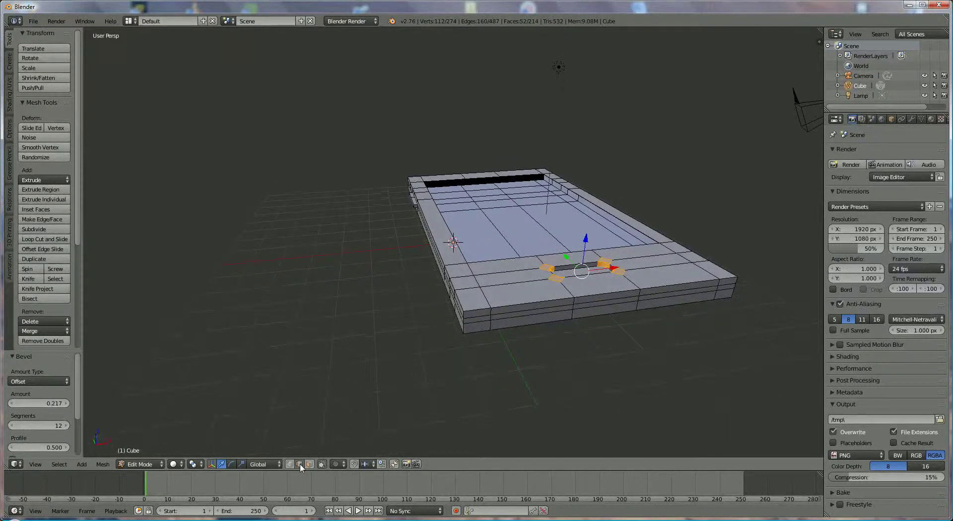
- Select the vertical corner edges at the first two corners of the phone body
{"action": "scroll", "coordinate": [465, 328], "scroll_direction": "up", "scroll_amount": 3}
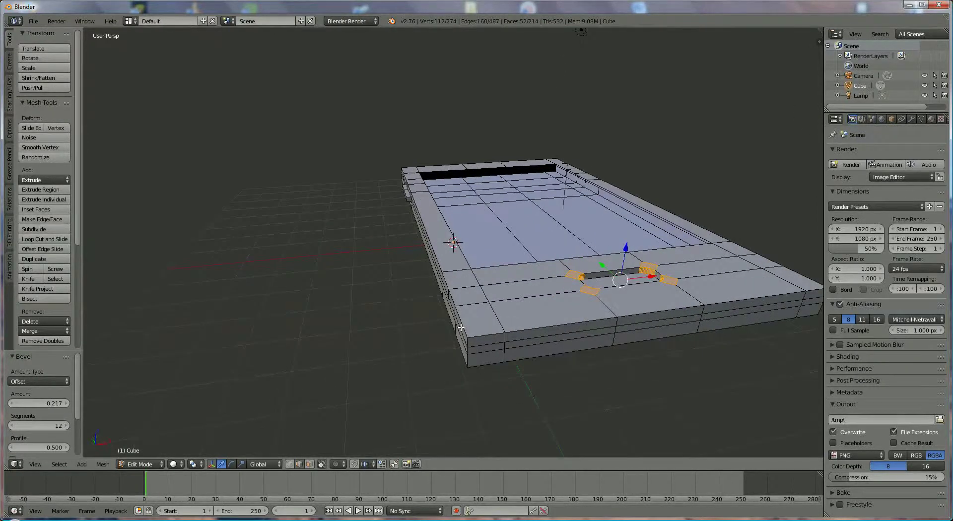
{"action": "middle_click_drag", "start_coordinate": [464, 328], "coordinate": [495, 302]}
{"action": "right_click", "coordinate": [491, 290]}
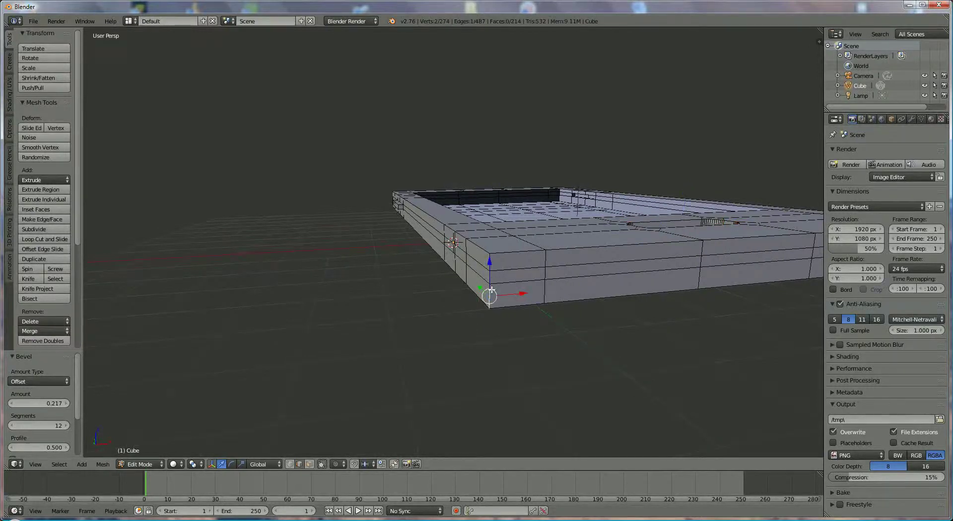
{"action": "right_click", "coordinate": [489, 281], "text": "shift"}
{"action": "right_click", "coordinate": [490, 262], "text": "shift"}
{"action": "right_click", "coordinate": [491, 260], "text": "shift"}
{"action": "right_click", "coordinate": [485, 265], "text": "shift"}
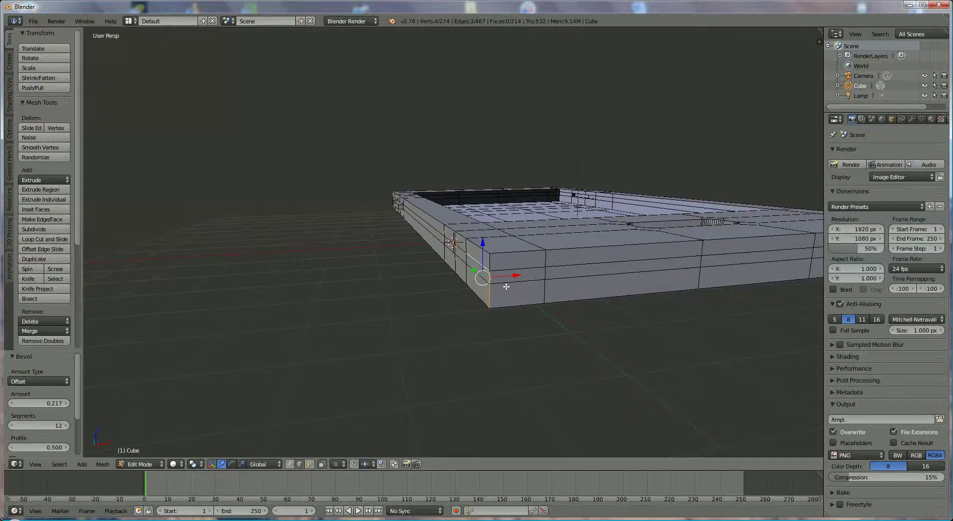
{"action": "middle_click_drag", "start_coordinate": [551, 297], "coordinate": [408, 310]}
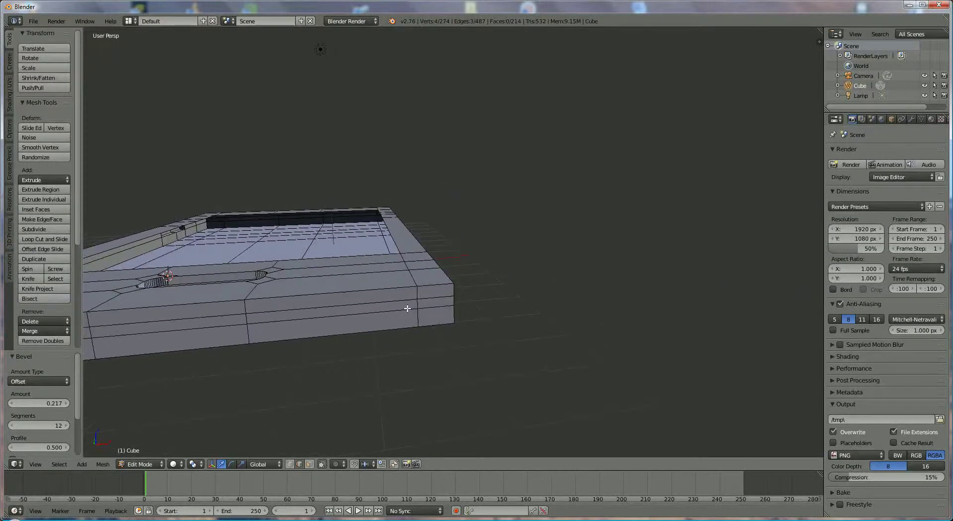
{"action": "right_click", "coordinate": [456, 299], "text": "shift"}
{"action": "right_click", "coordinate": [463, 320], "text": "shift"}
- Add the remaining corner edges at the body's far end to the selection
{"action": "middle_click_drag", "start_coordinate": [463, 319], "coordinate": [234, 330]}
{"action": "scroll", "coordinate": [351, 334], "scroll_direction": "down", "scroll_amount": 3}
{"action": "scroll", "coordinate": [234, 329], "scroll_direction": "up", "scroll_amount": 2}
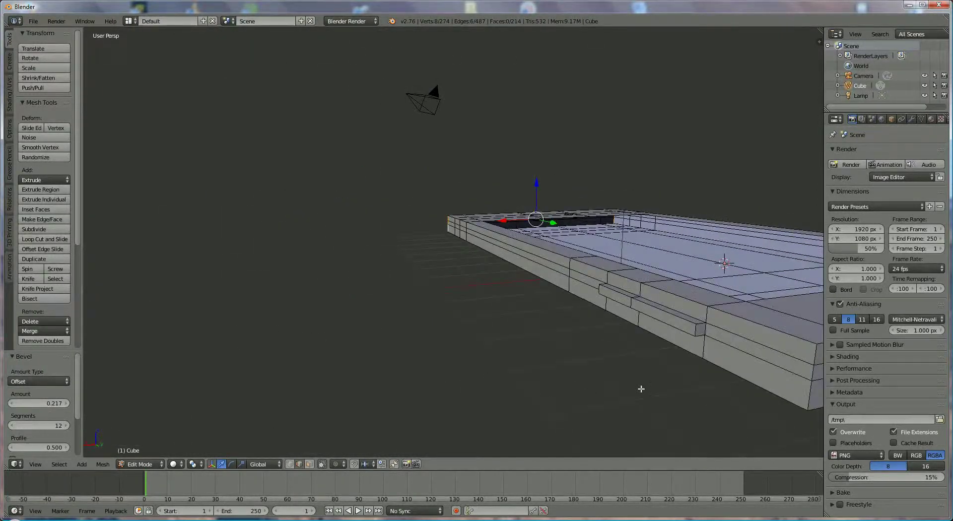
{"action": "middle_click_drag", "start_coordinate": [683, 362], "coordinate": [673, 357]}
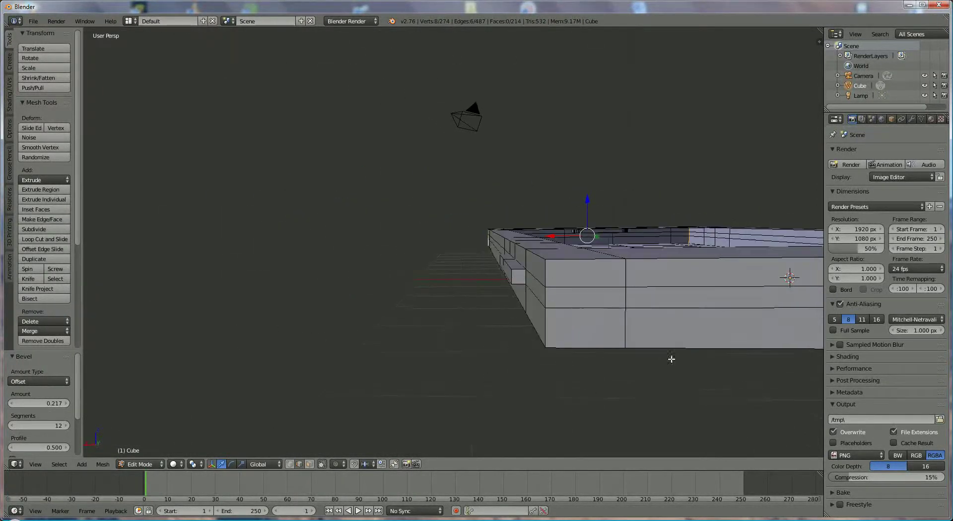
{"action": "right_click", "coordinate": [544, 274], "text": "shift"}
{"action": "right_click", "coordinate": [545, 318], "text": "shift"}
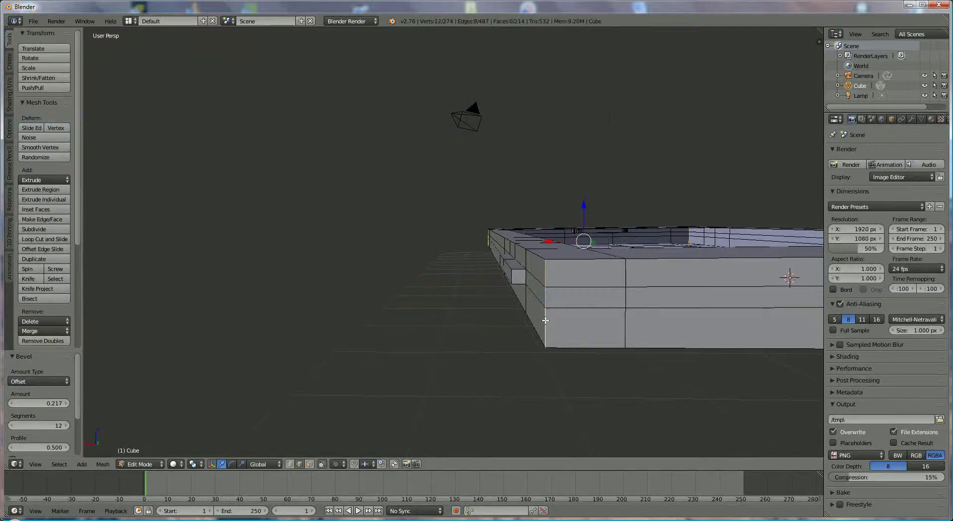
{"action": "middle_click_drag", "start_coordinate": [545, 318], "coordinate": [582, 349]}
{"action": "scroll", "coordinate": [582, 349], "scroll_direction": "down", "scroll_amount": 5}
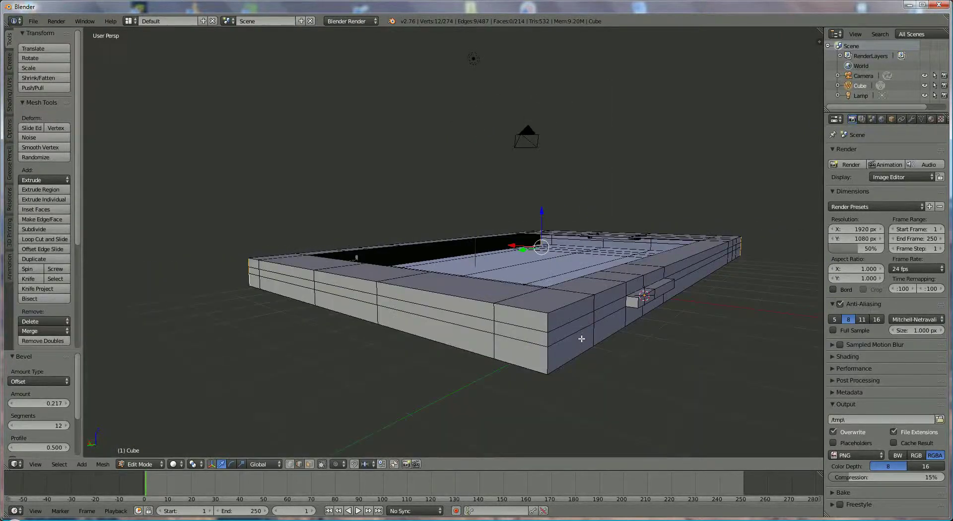
{"action": "right_click", "coordinate": [548, 333], "text": "shift"}
{"action": "right_click", "coordinate": [550, 354], "text": "shift"}
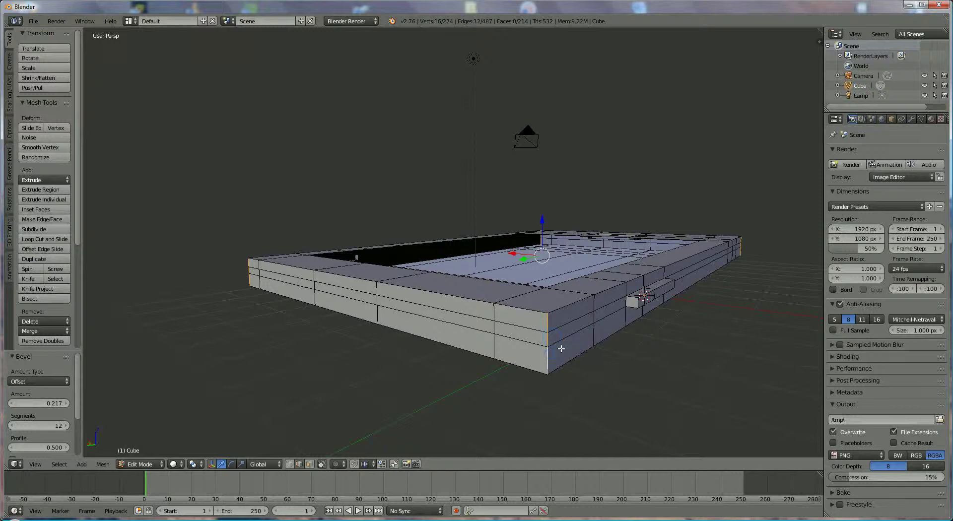
- Bevel the selected corner edges by 0.634 with 19 segments
{"action": "key", "text": "ctrl+b"}
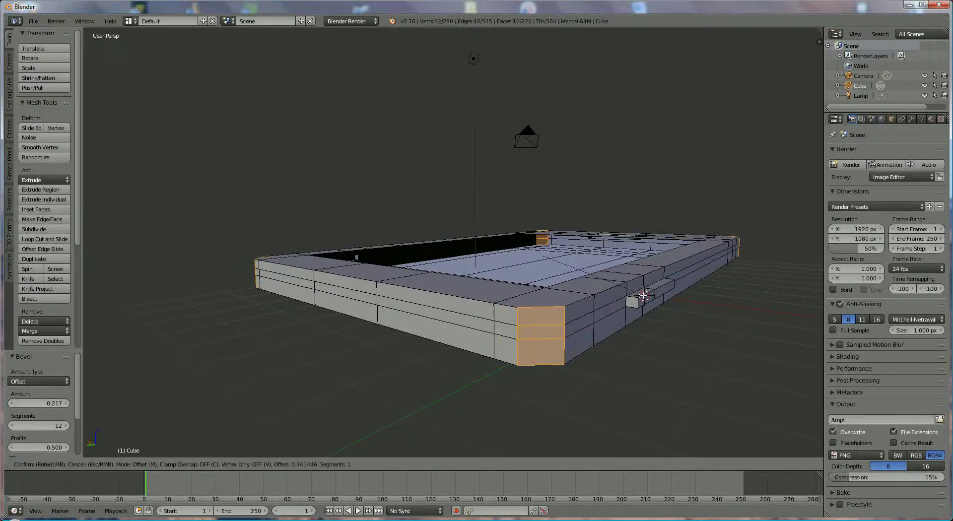
{"action": "scroll", "coordinate": [653, 292], "scroll_direction": "up", "scroll_amount": 3}
{"action": "scroll", "coordinate": [656, 292], "scroll_direction": "up", "scroll_amount": 6}
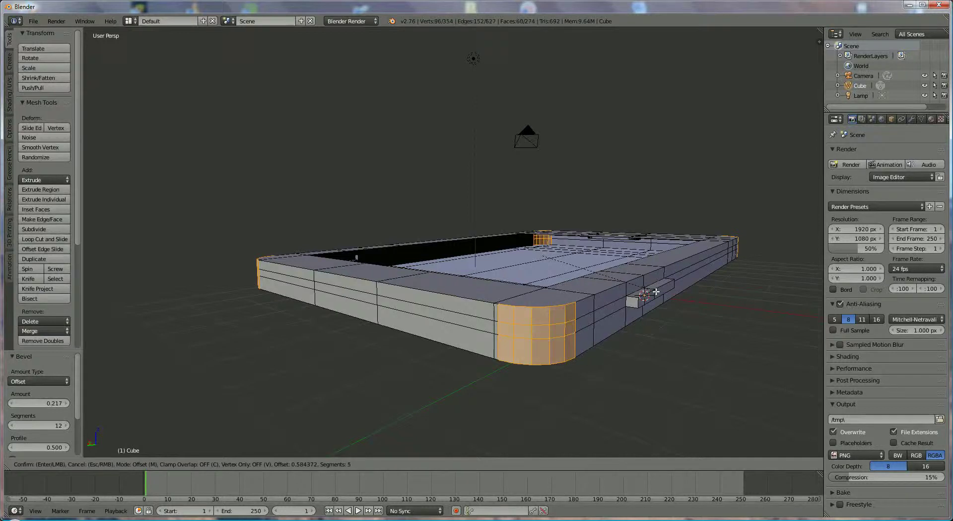
{"action": "scroll", "coordinate": [656, 292], "scroll_direction": "up", "scroll_amount": 8}
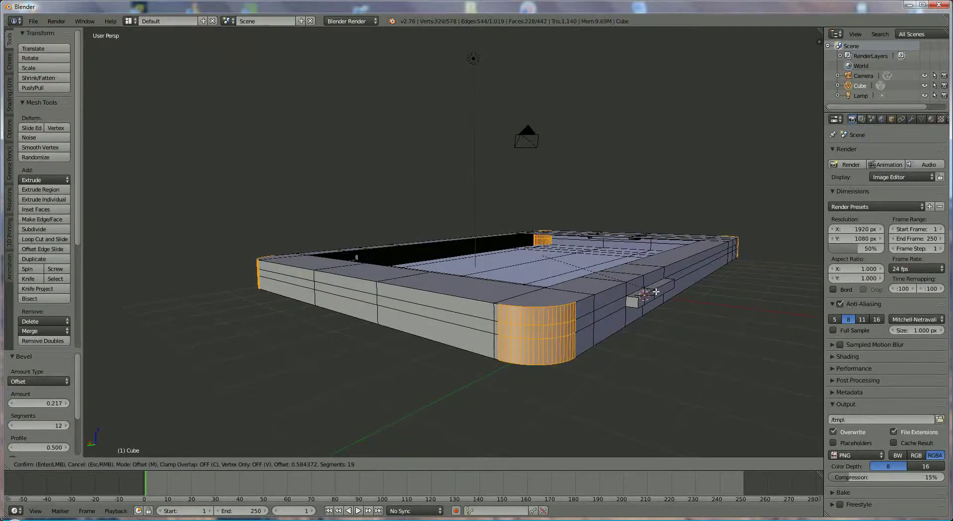
{"action": "left_click", "coordinate": [690, 308]}
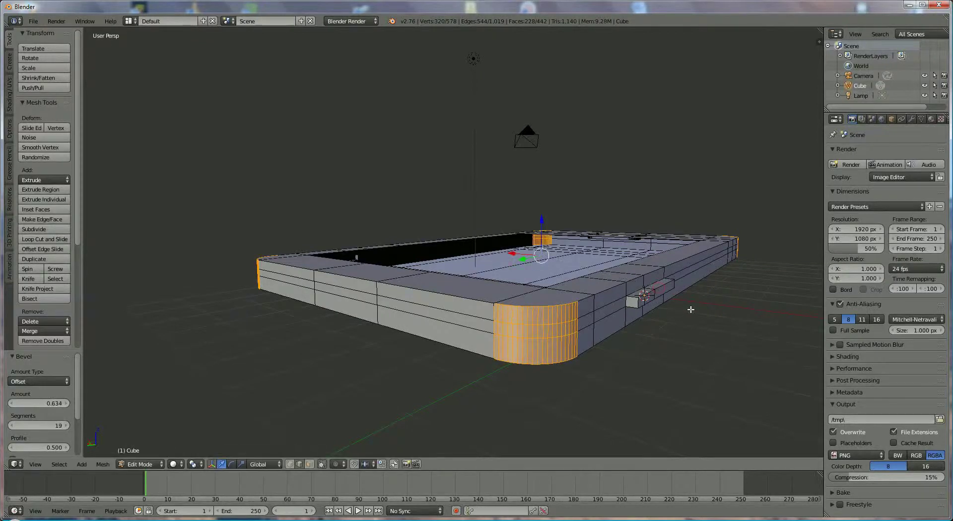
{"action": "middle_click_drag", "start_coordinate": [691, 310], "coordinate": [505, 322]}
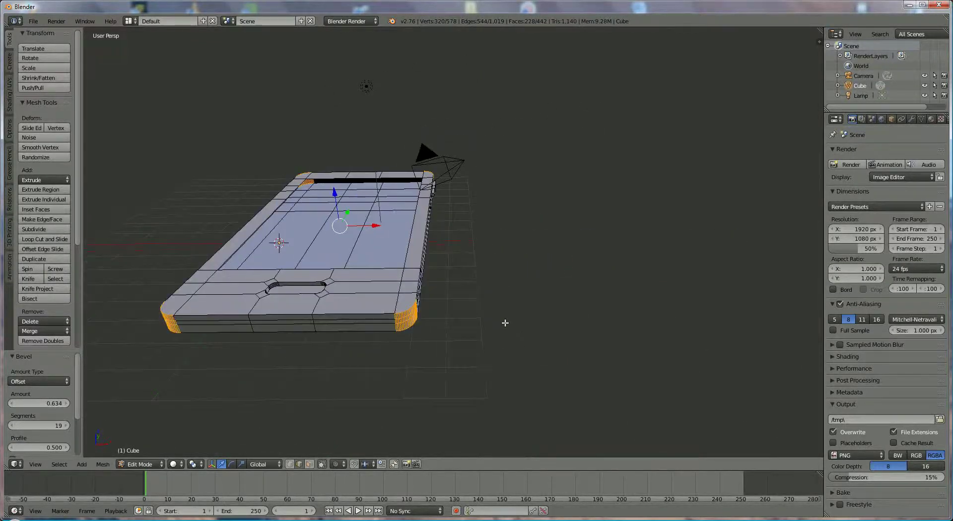
{"action": "middle_click_drag", "start_coordinate": [413, 245], "coordinate": [471, 270]}
{"action": "scroll", "coordinate": [384, 258], "scroll_direction": "up", "scroll_amount": 2}
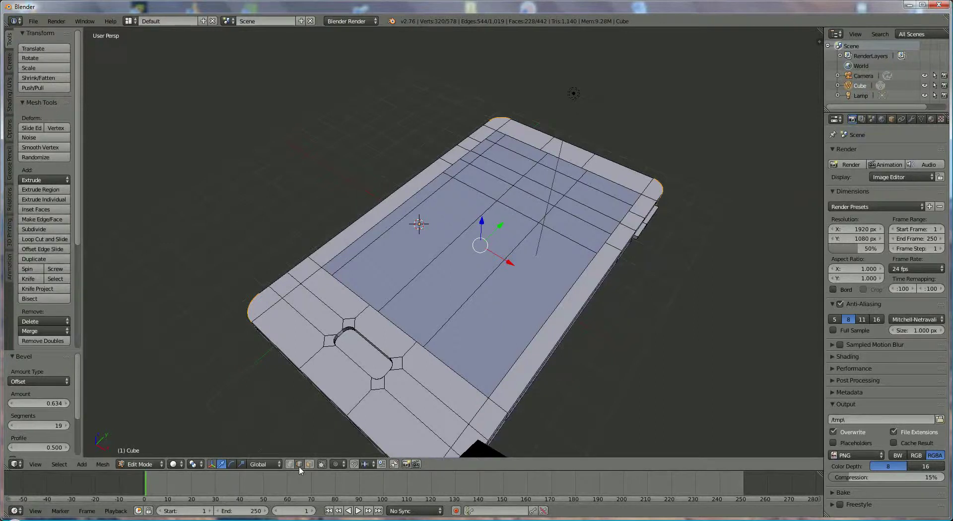
- Extrude the screen's edge loop 0.1243 down along Z and cap it with one face
{"action": "right_click", "coordinate": [359, 239]}
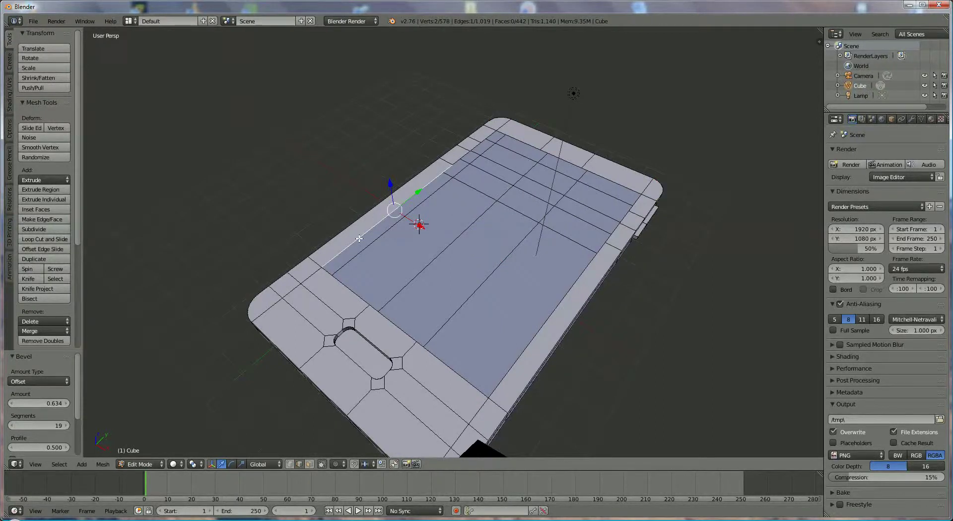
{"action": "right_click", "coordinate": [340, 278], "text": "ctrl+alt"}
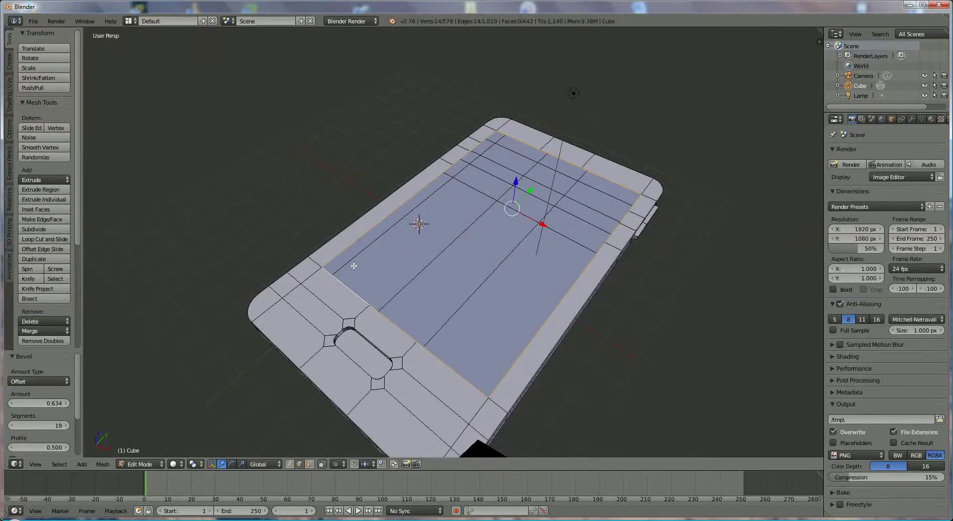
{"action": "key", "text": "e"}
{"action": "key", "text": "z"}
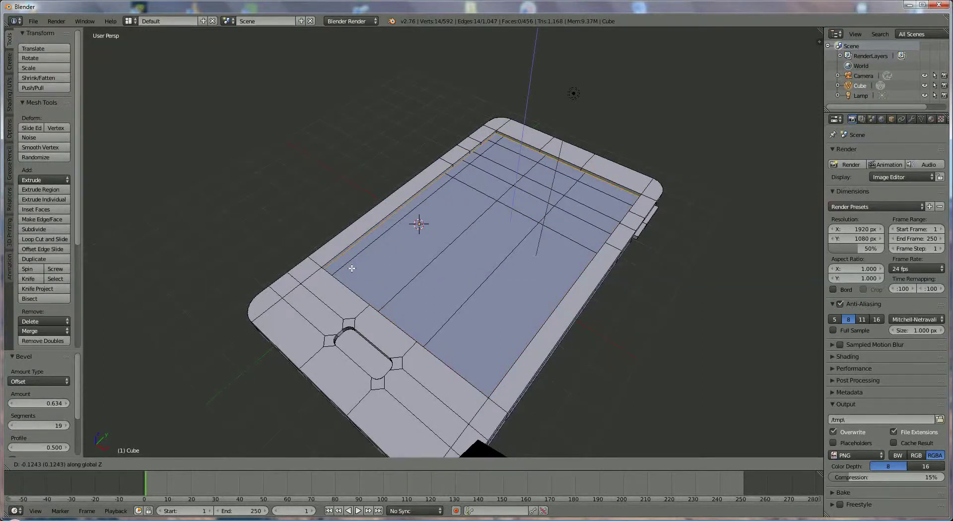
{"action": "left_click", "coordinate": [352, 269]}
{"action": "key", "text": "f"}
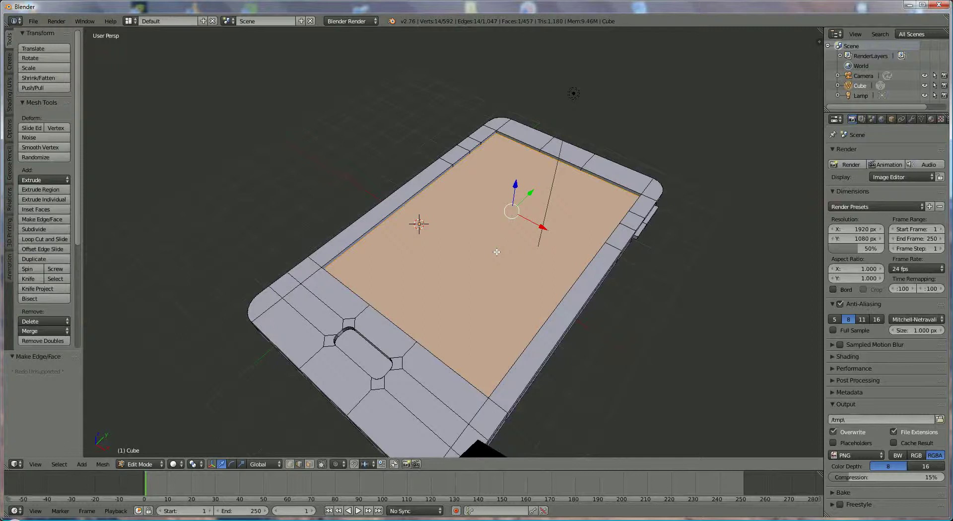
{"action": "middle_click_drag", "start_coordinate": [496, 252], "coordinate": [514, 261]}
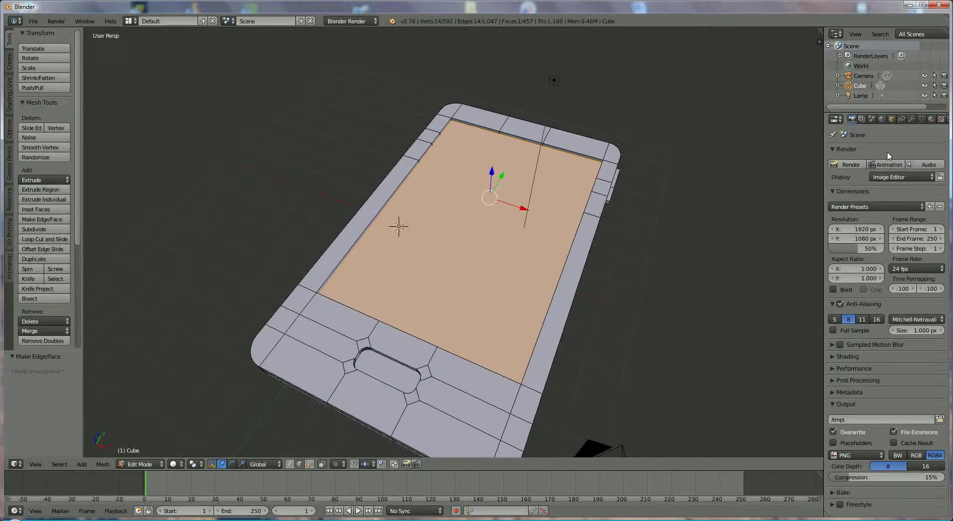
- From top view, select the camera and shift it right along X
{"action": "scroll", "coordinate": [526, 198], "scroll_direction": "down", "scroll_amount": 2}
{"action": "middle_click_drag", "start_coordinate": [527, 199], "coordinate": [522, 173]}
{"action": "key", "text": "KP_7"}
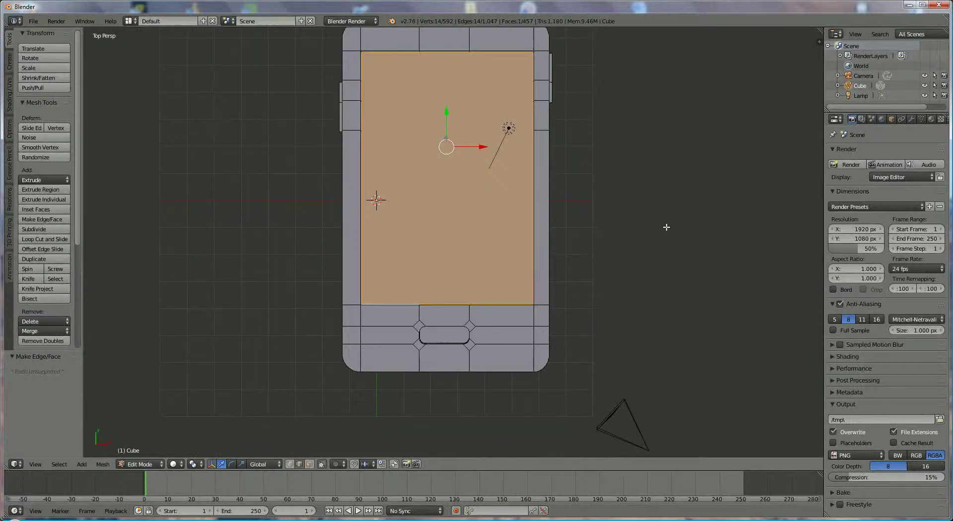
{"action": "scroll", "coordinate": [622, 253], "scroll_direction": "down", "scroll_amount": 4}
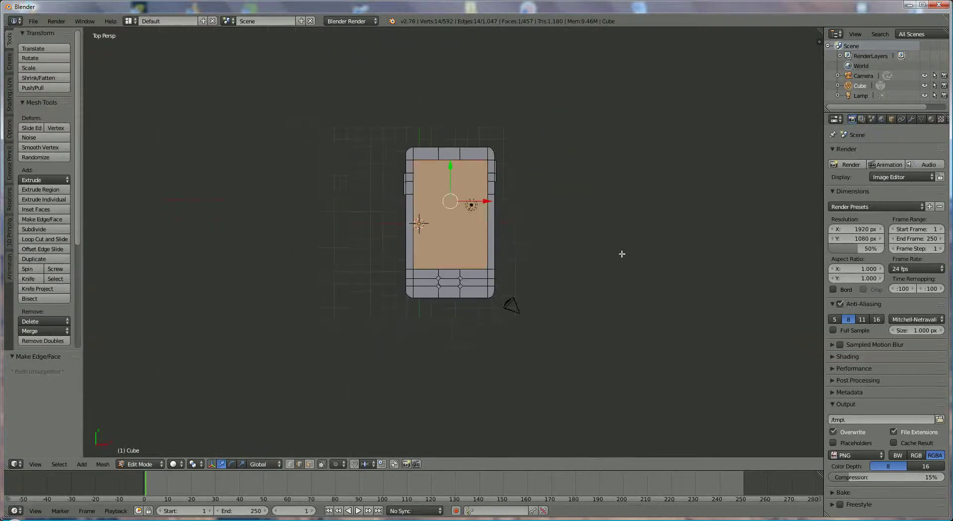
{"action": "left_click", "coordinate": [864, 76]}
{"action": "left_click_drag", "start_coordinate": [552, 316], "coordinate": [666, 323]}
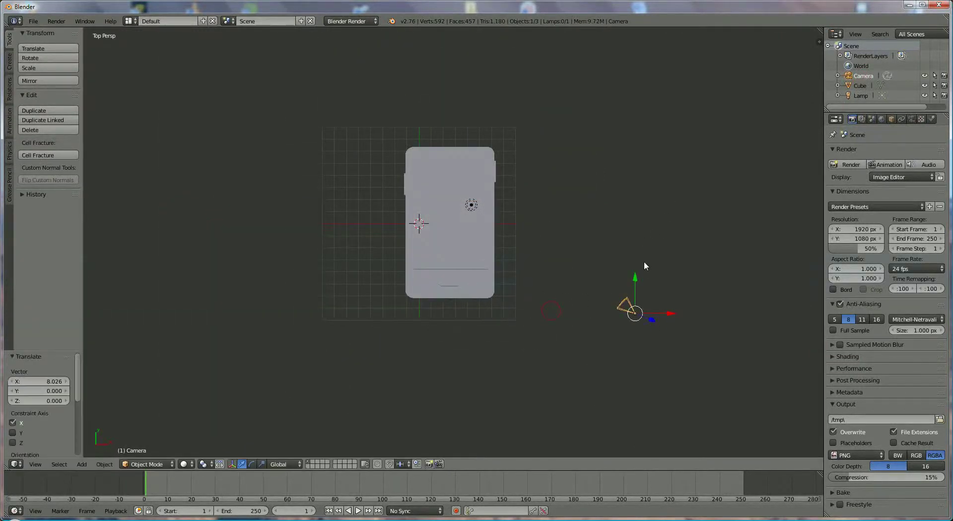
- Fine-tune the camera's Y and X position, ending 4.328 along X beside the phone
{"action": "left_click_drag", "start_coordinate": [644, 261], "coordinate": [651, 390]}
{"action": "scroll", "coordinate": [616, 362], "scroll_direction": "down", "scroll_amount": 1}
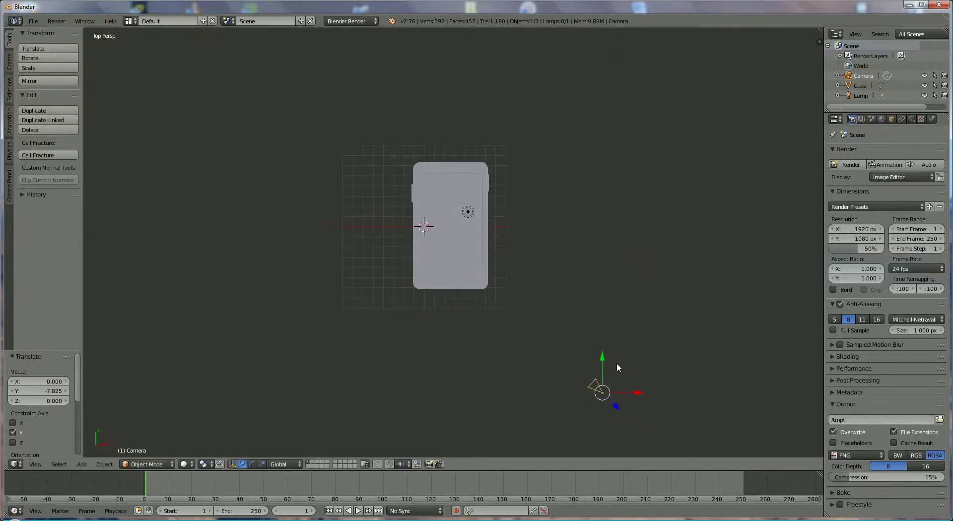
{"action": "left_click_drag", "start_coordinate": [599, 362], "coordinate": [604, 395]}
{"action": "scroll", "coordinate": [616, 369], "scroll_direction": "down", "scroll_amount": 3}
{"action": "left_click_drag", "start_coordinate": [573, 345], "coordinate": [603, 351]}
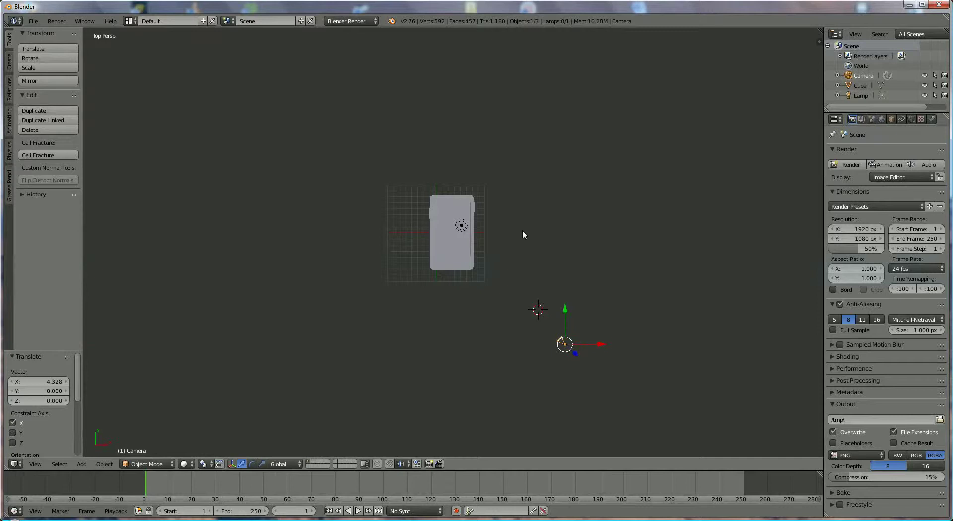
{"action": "scroll", "coordinate": [521, 230], "scroll_direction": "up", "scroll_amount": 3}
{"action": "scroll", "coordinate": [502, 210], "scroll_direction": "up", "scroll_amount": 2}
{"action": "mouse_move", "coordinate": [511, 204]}
{"action": "middle_mouse_down"}
{"action": "mouse_move", "coordinate": [496, 185]}
{"action": "mouse_move", "coordinate": [515, 208]}
{"action": "middle_mouse_up"}
- Move the original lamp along Y and X to sit beside the phone
{"action": "right_click", "coordinate": [514, 171]}
{"action": "key", "text": "g"}
{"action": "key", "text": "y"}
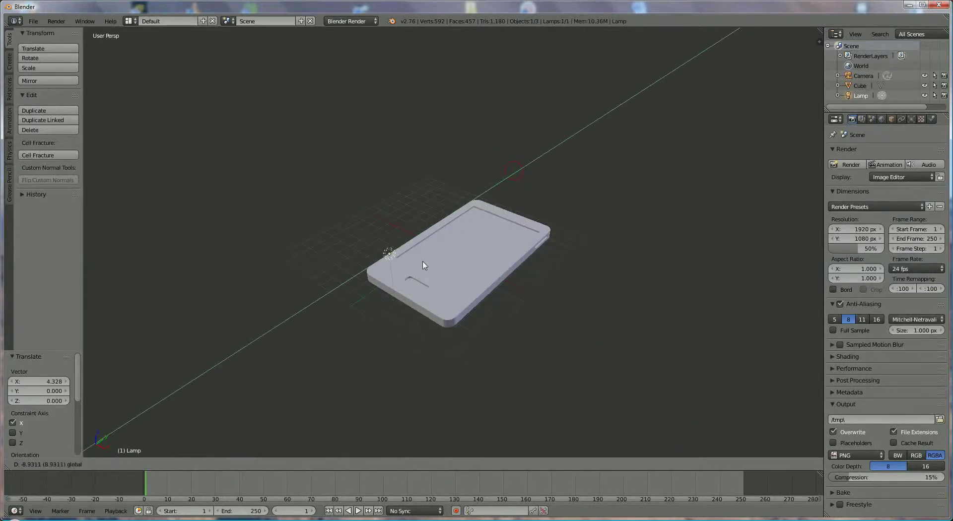
{"action": "left_click", "coordinate": [421, 268]}
{"action": "key", "text": "g"}
{"action": "key", "text": "x"}
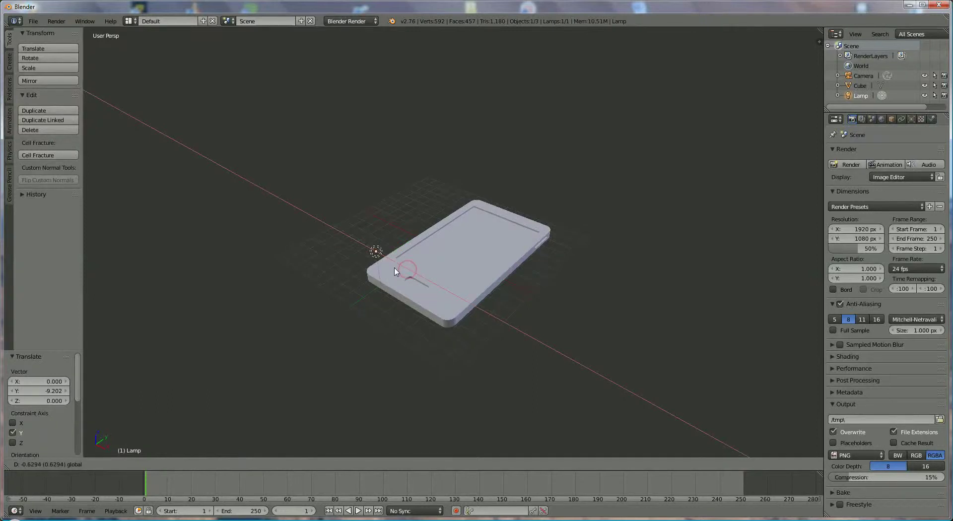
{"action": "left_click", "coordinate": [403, 239]}
{"action": "left_click_drag", "start_coordinate": [402, 237], "coordinate": [387, 248]}
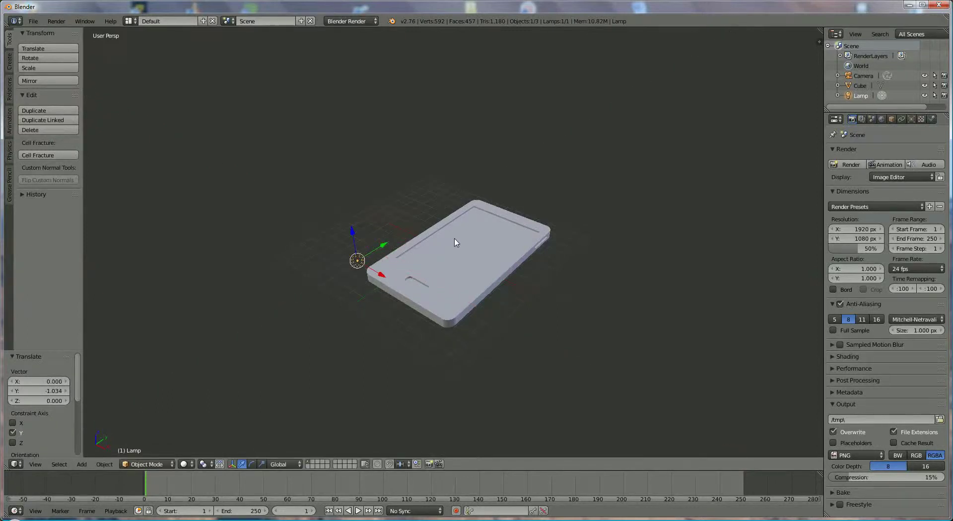
- Duplicate the lamp as Lamp.001 and move it up along Z, then along Y and X
{"action": "key", "text": "shift+d"}
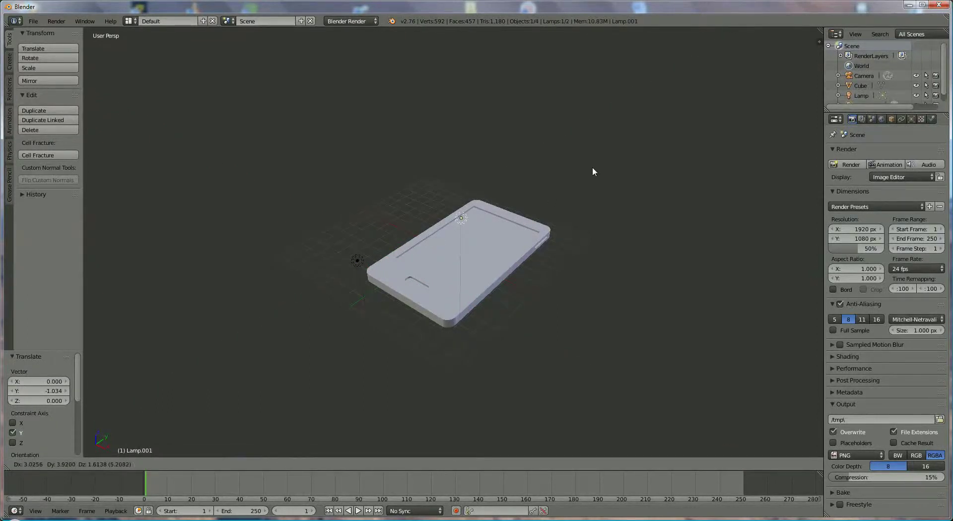
{"action": "left_click", "coordinate": [617, 86]}
{"action": "middle_click_drag", "start_coordinate": [538, 213], "coordinate": [533, 182]}
{"action": "key", "text": "g"}
{"action": "key", "text": "z"}
{"action": "left_click", "coordinate": [467, 136]}
{"action": "key", "text": "g"}
{"action": "key", "text": "y"}
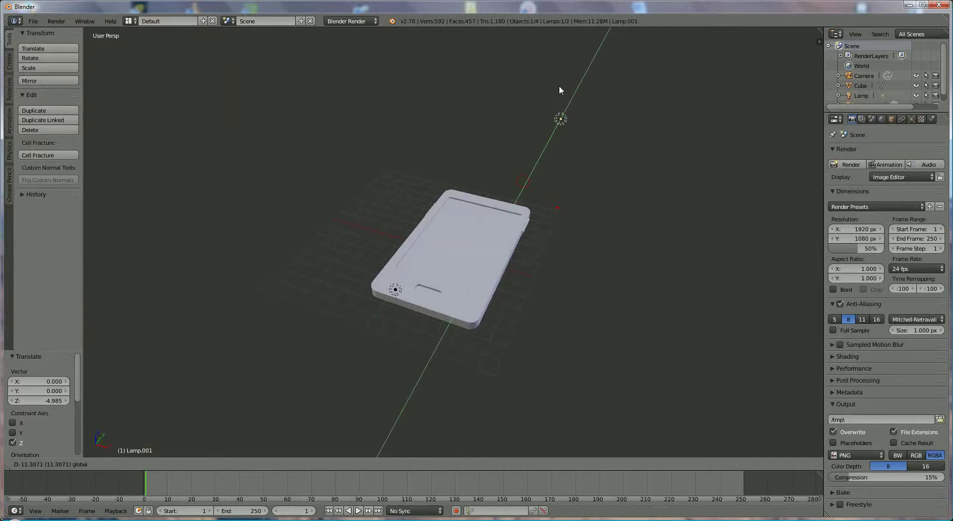
{"action": "left_click", "coordinate": [601, 116]}
{"action": "key", "text": "g"}
{"action": "key", "text": "x"}
{"action": "left_click", "coordinate": [546, 103]}
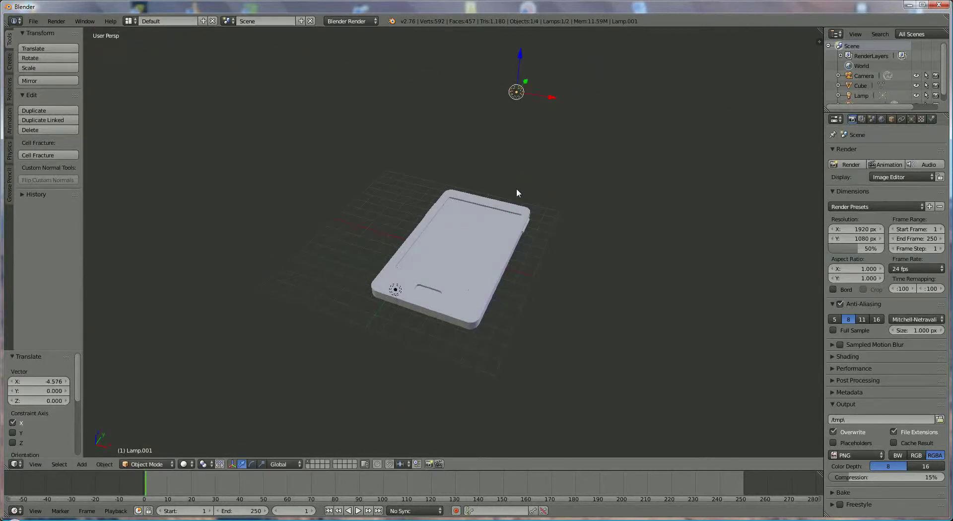
{"action": "middle_click_drag", "start_coordinate": [516, 191], "coordinate": [576, 143]}
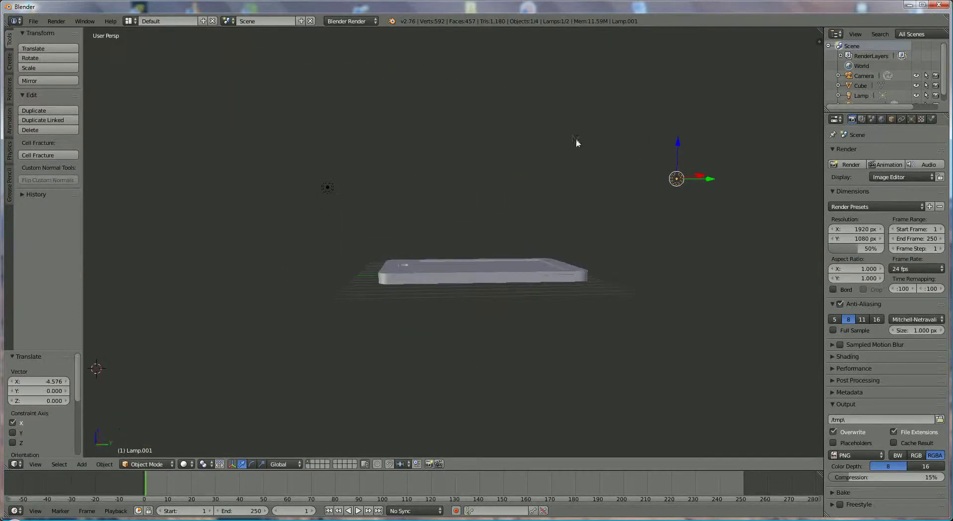
- Readjust Lamp.001's height and move it -2.569 along Y
{"action": "left_click", "coordinate": [701, 166]}
{"action": "key", "text": "g"}
{"action": "key", "text": "z"}
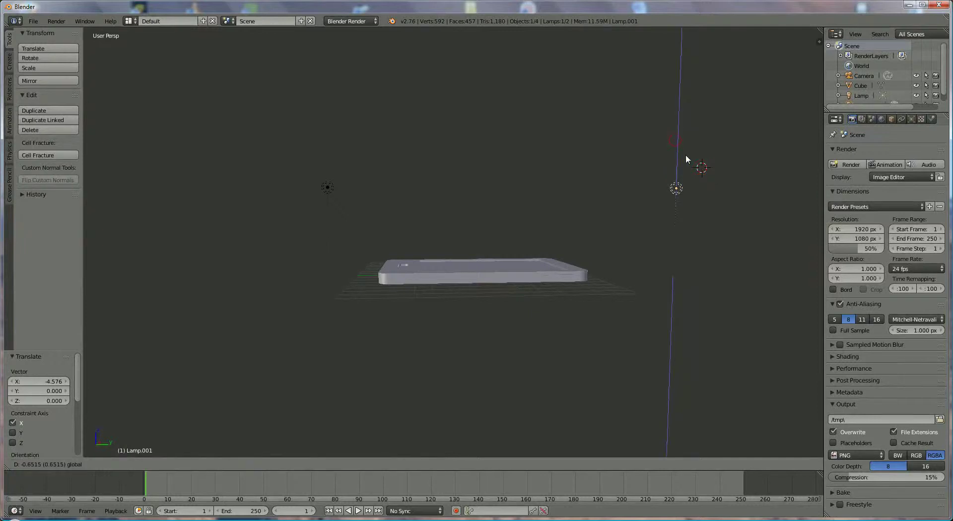
{"action": "left_click", "coordinate": [687, 159]}
{"action": "key", "text": "g"}
{"action": "key", "text": "y"}
{"action": "left_click", "coordinate": [668, 195]}
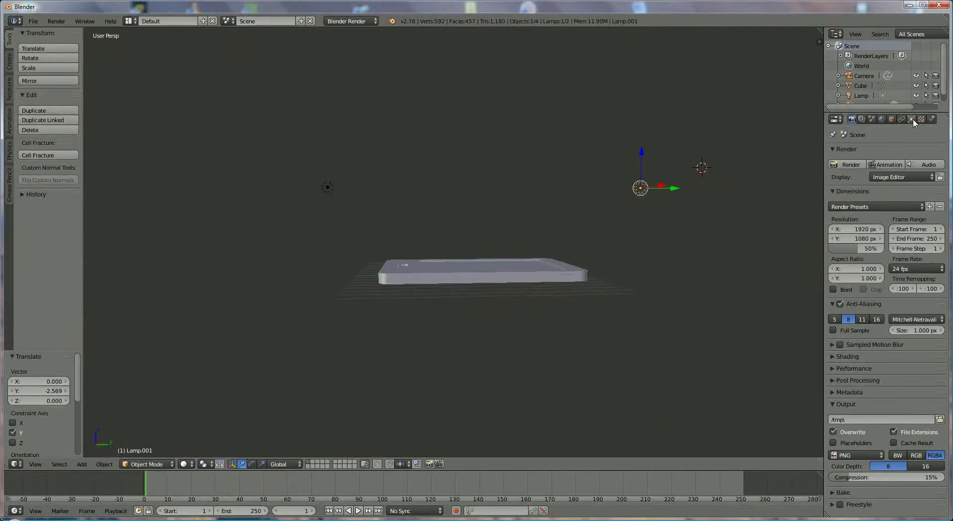
- Set Lamp.001's energy to 1.020 and the original lamp's energy to 1.0
{"action": "left_click", "coordinate": [912, 120]}
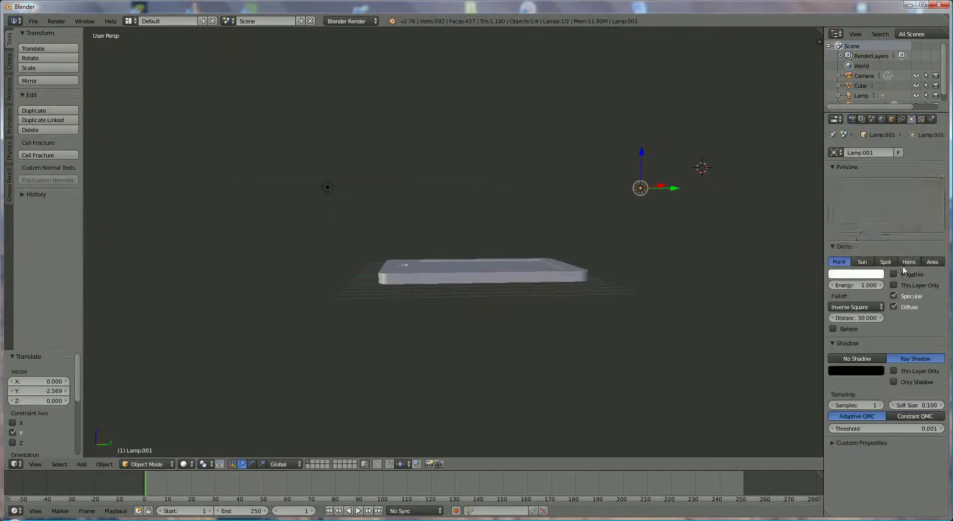
{"action": "left_click", "coordinate": [879, 286]}
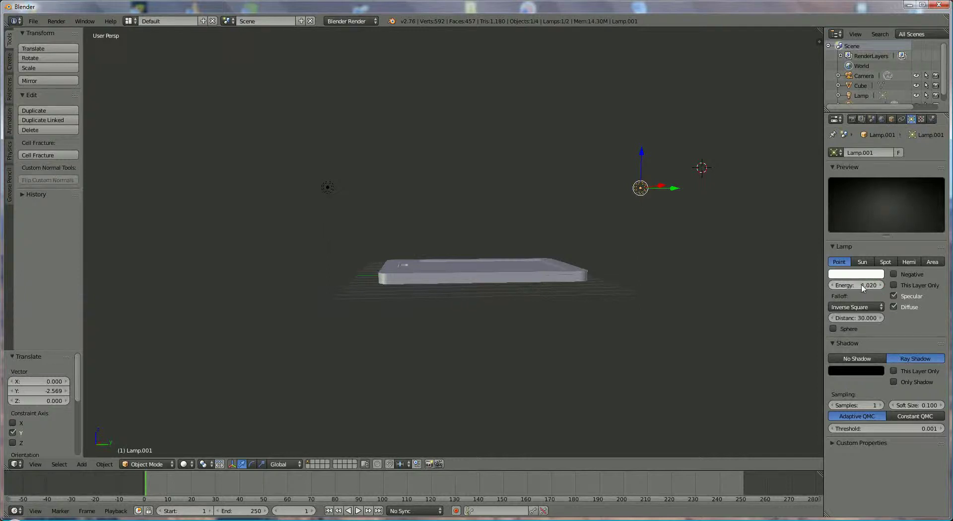
{"action": "left_click", "coordinate": [860, 285]}
{"action": "key", "text": "Return"}
{"action": "left_click", "coordinate": [877, 97]}
{"action": "scroll", "coordinate": [942, 88], "scroll_direction": "down", "scroll_amount": 1}
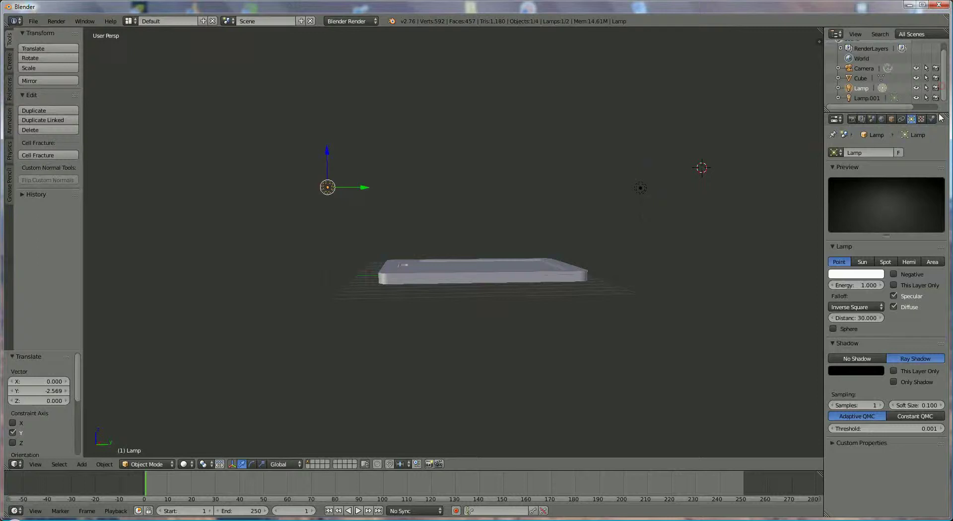
{"action": "left_click", "coordinate": [870, 287]}
{"action": "type", "text": "1.0"}
{"action": "key", "text": "Return"}
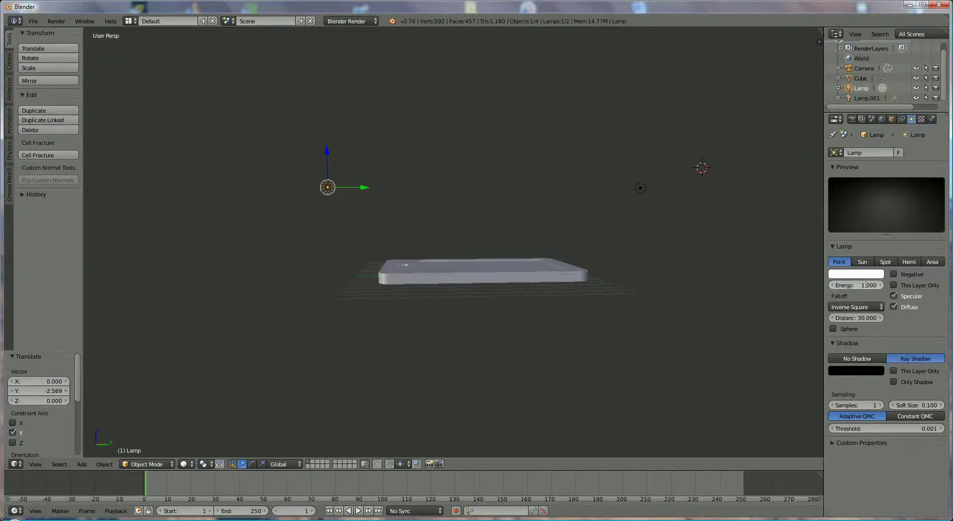
- In camera view, move the phone along Z, X and Y (-2.674) to centre it in frame
{"action": "key", "text": "KP_0"}
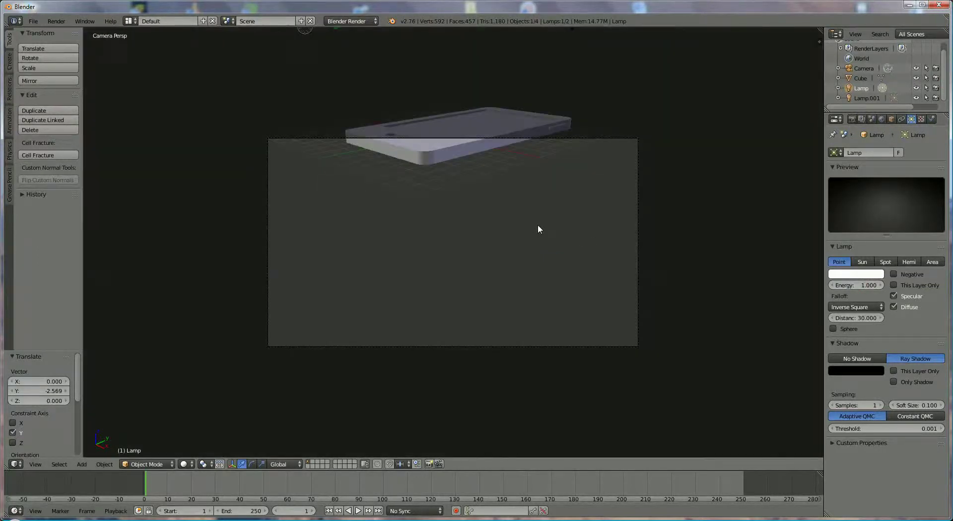
{"action": "right_click", "coordinate": [445, 153]}
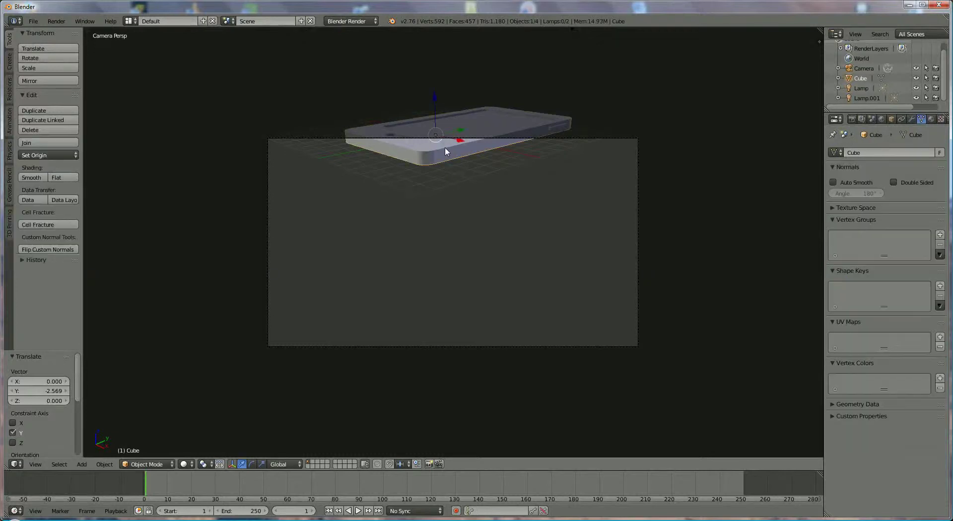
{"action": "key", "text": "g"}
{"action": "key", "text": "z"}
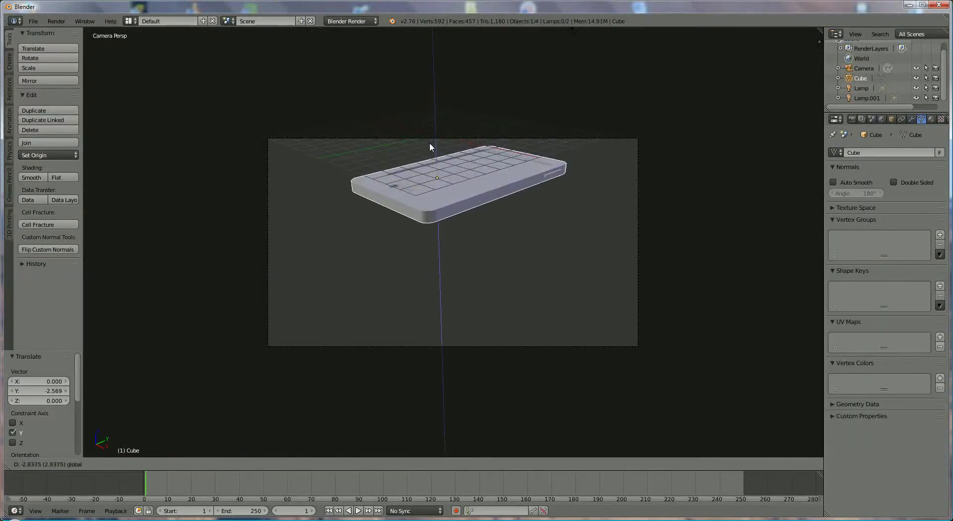
{"action": "left_click", "coordinate": [431, 177]}
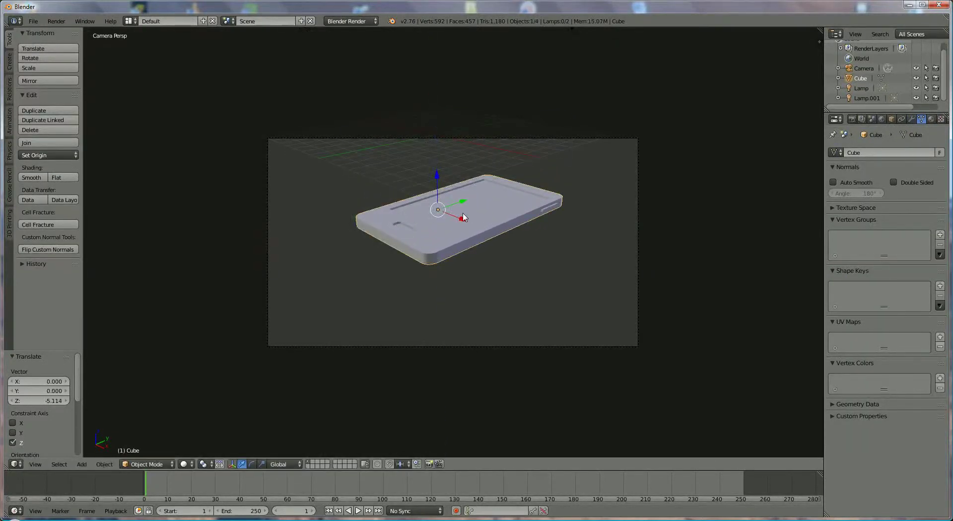
{"action": "key", "text": "g"}
{"action": "key", "text": "x"}
{"action": "left_click", "coordinate": [502, 236]}
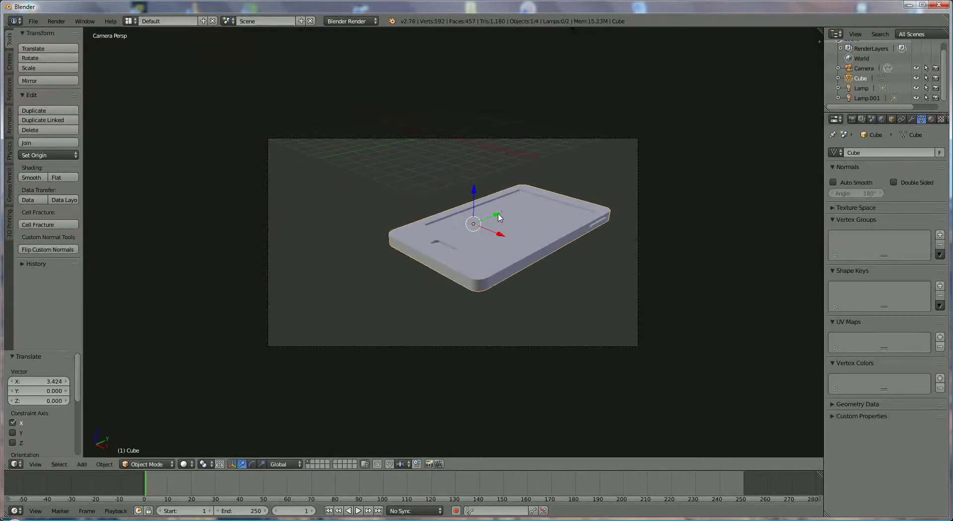
{"action": "key", "text": "g"}
{"action": "key", "text": "y"}
{"action": "left_click", "coordinate": [480, 247]}
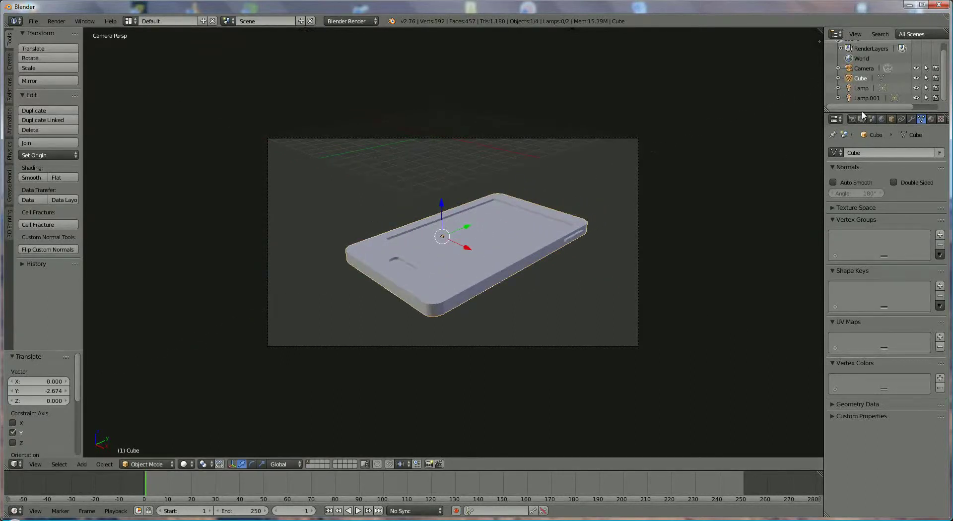
- Add a new material to the phone and name it gold
{"action": "left_click", "coordinate": [932, 120]}
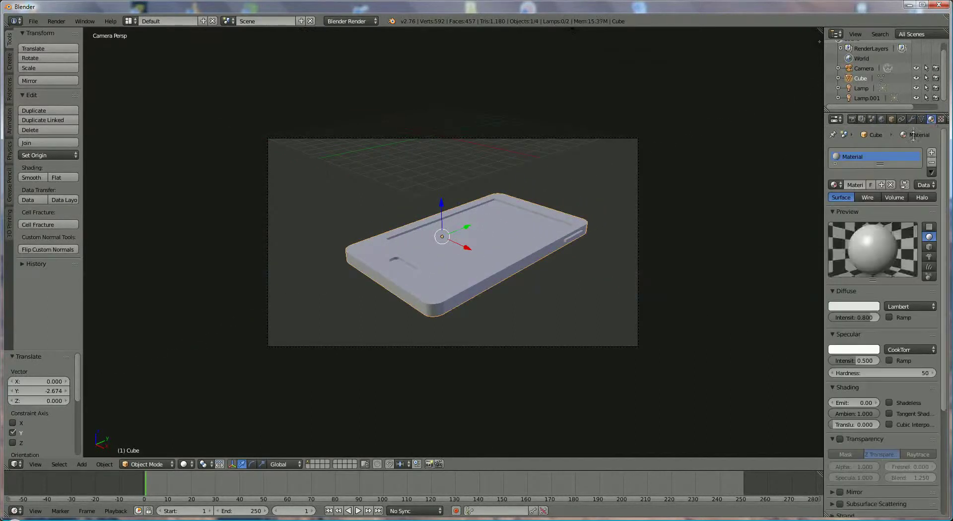
{"action": "left_click", "coordinate": [931, 152]}
{"action": "left_click", "coordinate": [876, 208]}
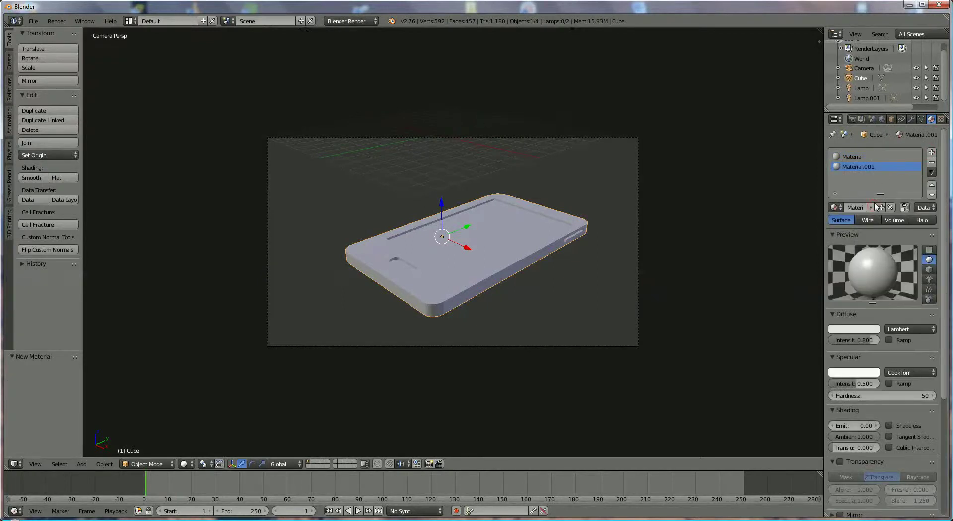
{"action": "left_click", "coordinate": [850, 208]}
{"action": "key", "text": "BackSpace"}
{"action": "key", "text": "Return"}
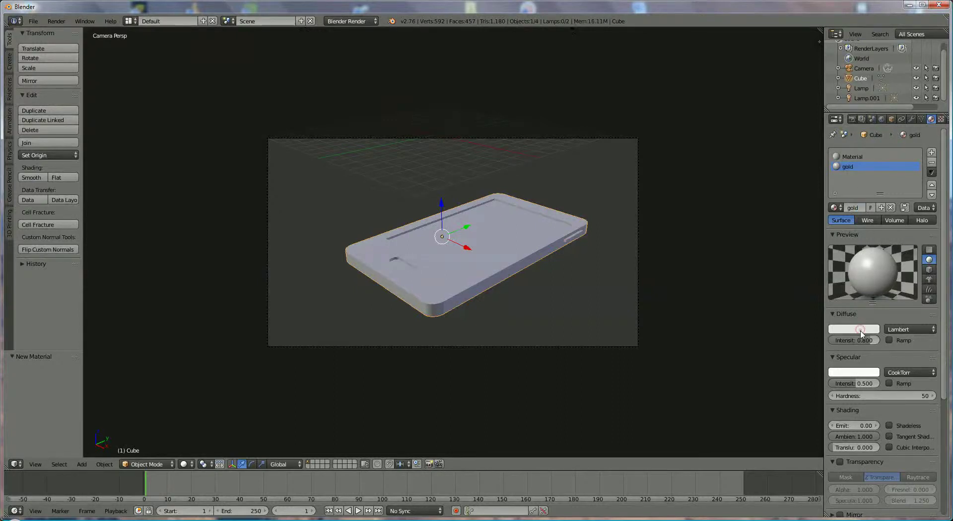
- Set the gold material's diffuse colour to hex E7C53D
{"action": "left_click", "coordinate": [860, 329]}
{"action": "left_click", "coordinate": [855, 280]}
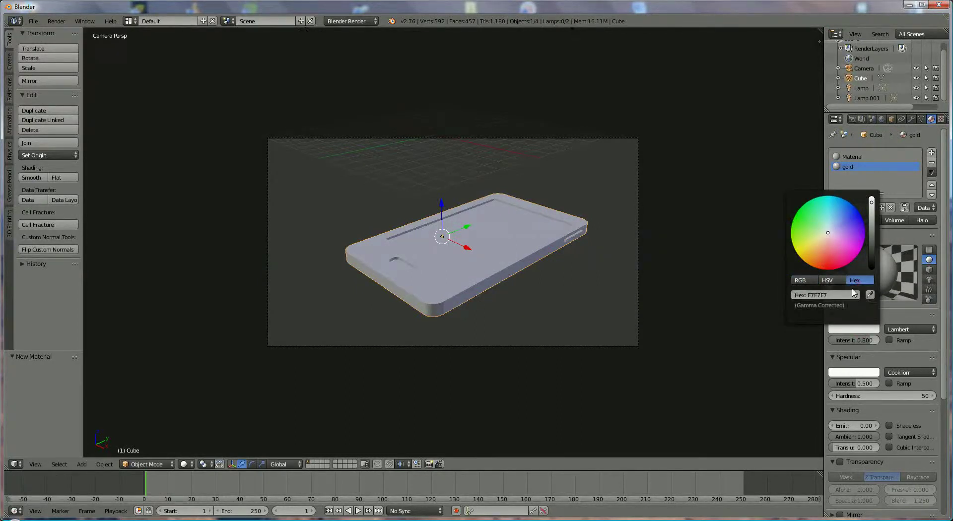
{"action": "left_click", "coordinate": [841, 295]}
{"action": "key", "text": "BackSpace"}
{"action": "key", "text": "Return"}
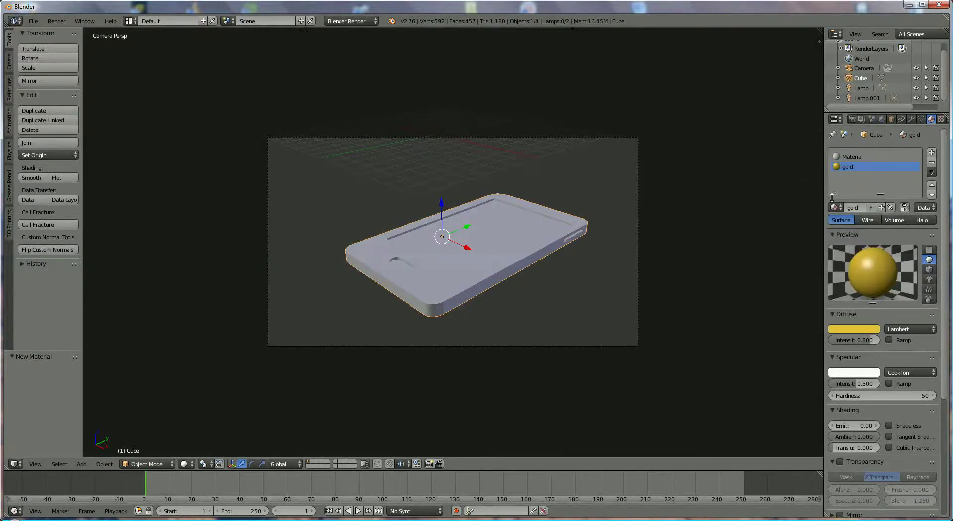
- Add a material named black with a black diffuse colour, then create new material Material.001
{"action": "left_click", "coordinate": [932, 152]}
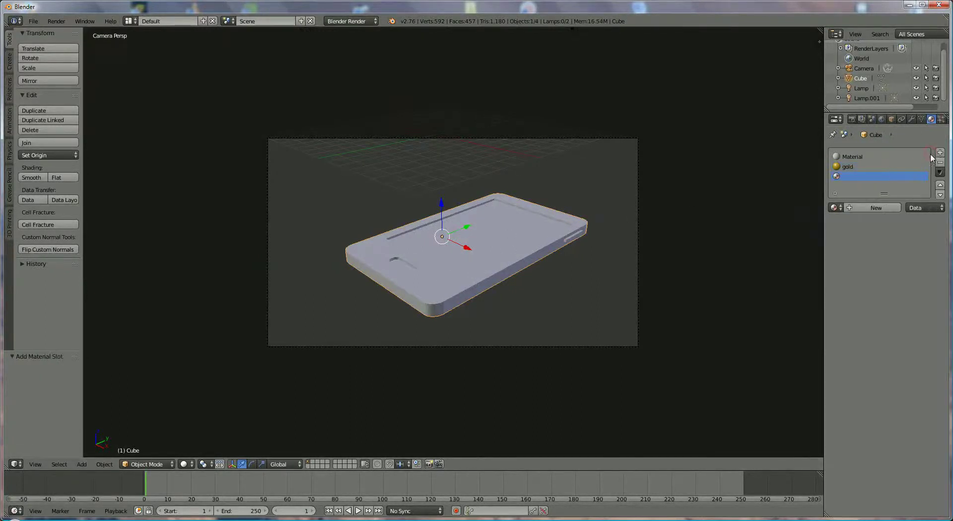
{"action": "left_click", "coordinate": [870, 208]}
{"action": "left_click", "coordinate": [858, 207]}
{"action": "type", "text": "b"}
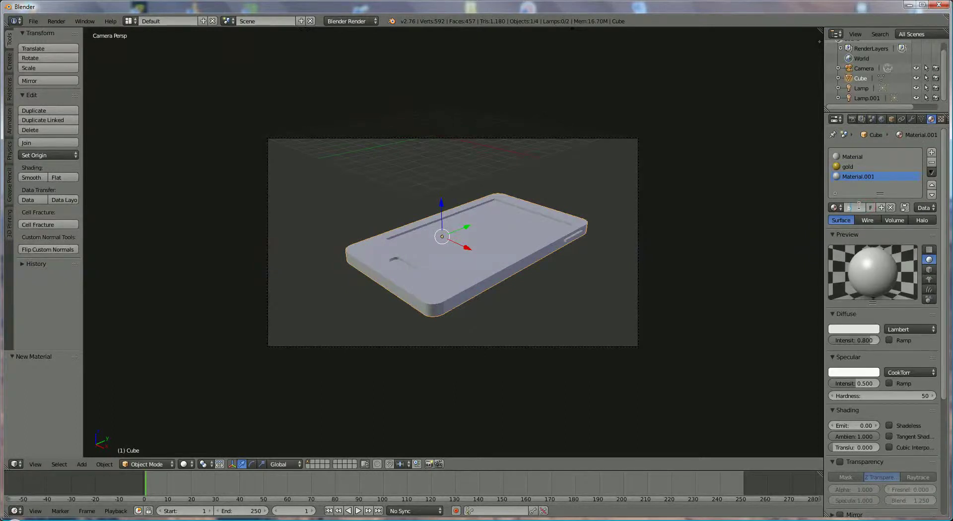
{"action": "type", "text": "lack"}
{"action": "key", "text": "Return"}
{"action": "left_click", "coordinate": [854, 329]}
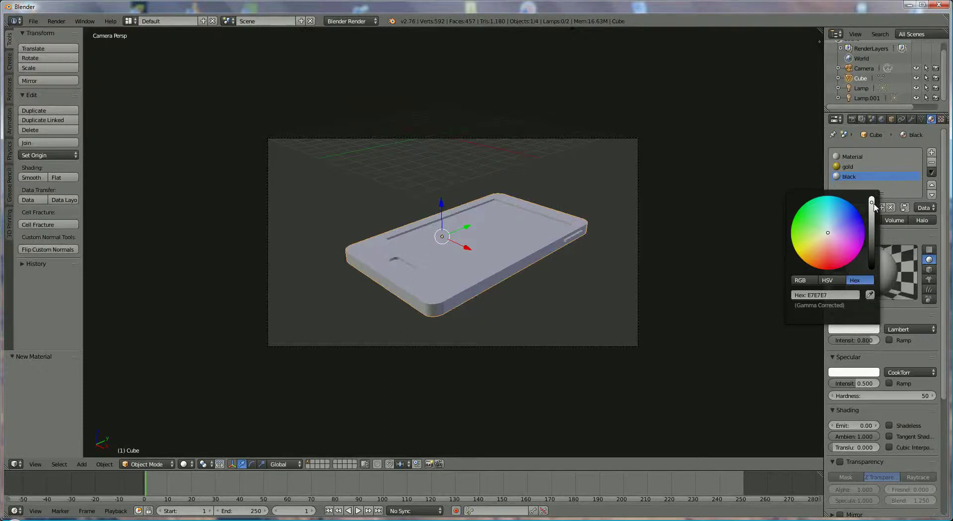
{"action": "left_click_drag", "start_coordinate": [873, 236], "coordinate": [872, 270]}
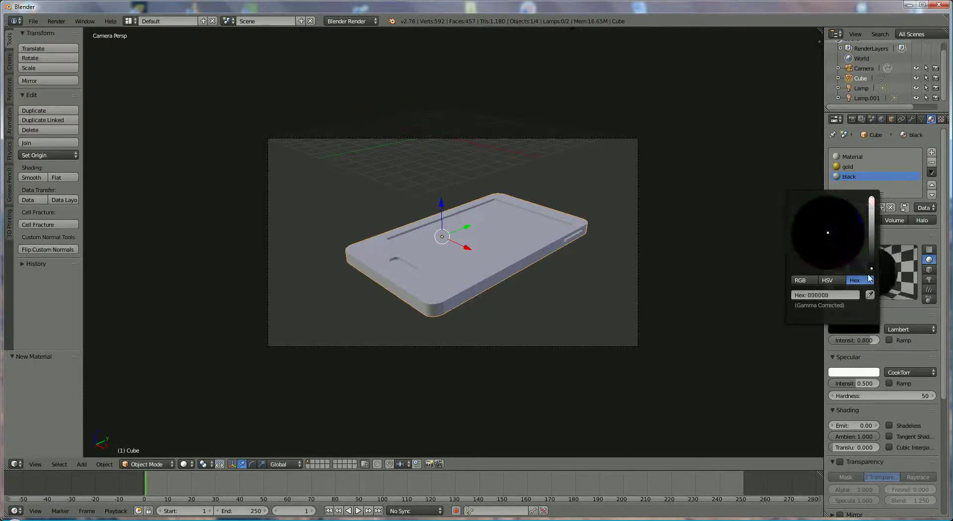
{"action": "left_click", "coordinate": [932, 153]}
{"action": "left_click", "coordinate": [880, 209]}
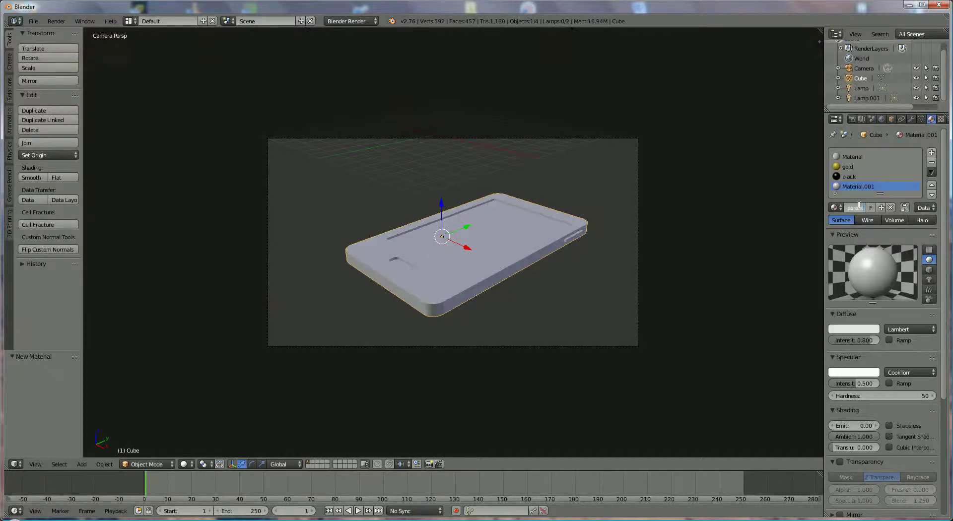
- Rename Material.001 to transparant and enable its Z Transparency
{"action": "key", "text": "Return"}
{"action": "scroll", "coordinate": [846, 358], "scroll_direction": "down", "scroll_amount": 2}
{"action": "left_click", "coordinate": [840, 422]}
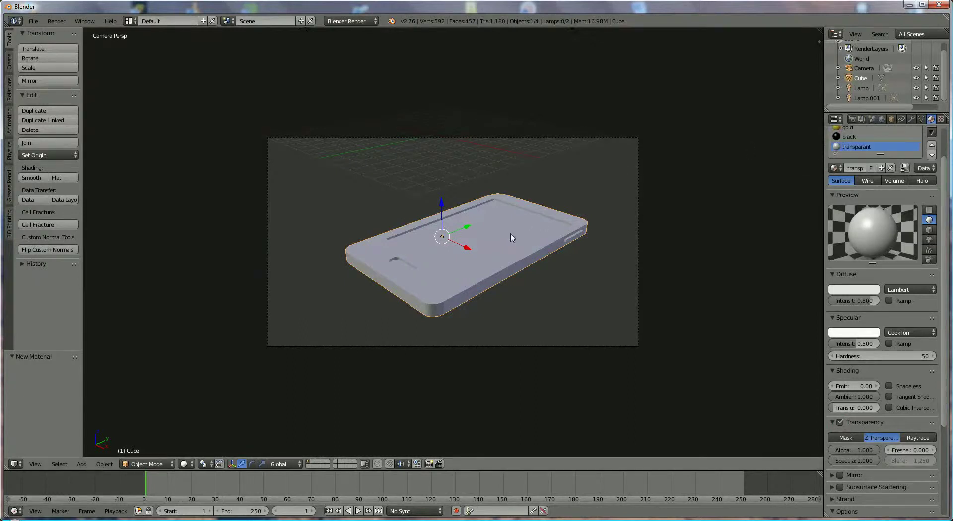
- Leave camera view, show the gold material, and select only the phone body
{"action": "key", "text": "KP_0"}
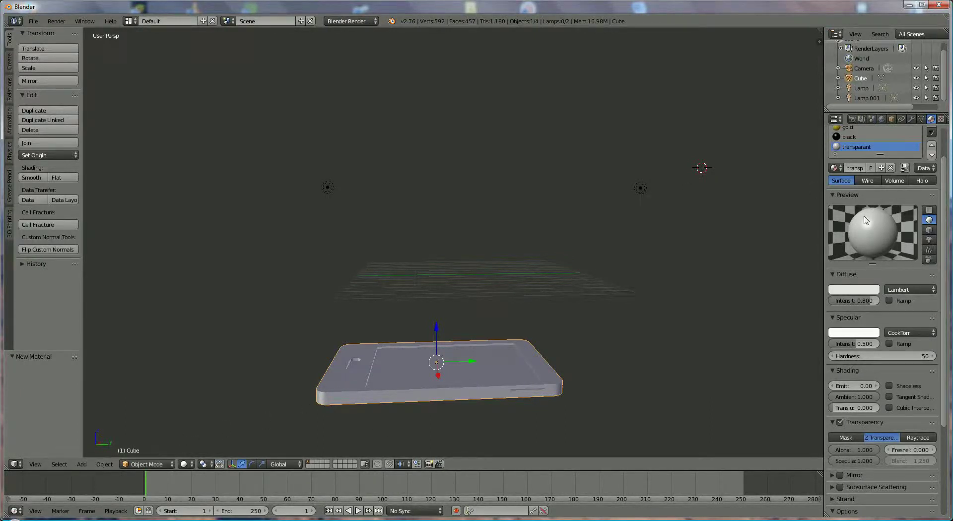
{"action": "left_click", "coordinate": [850, 129]}
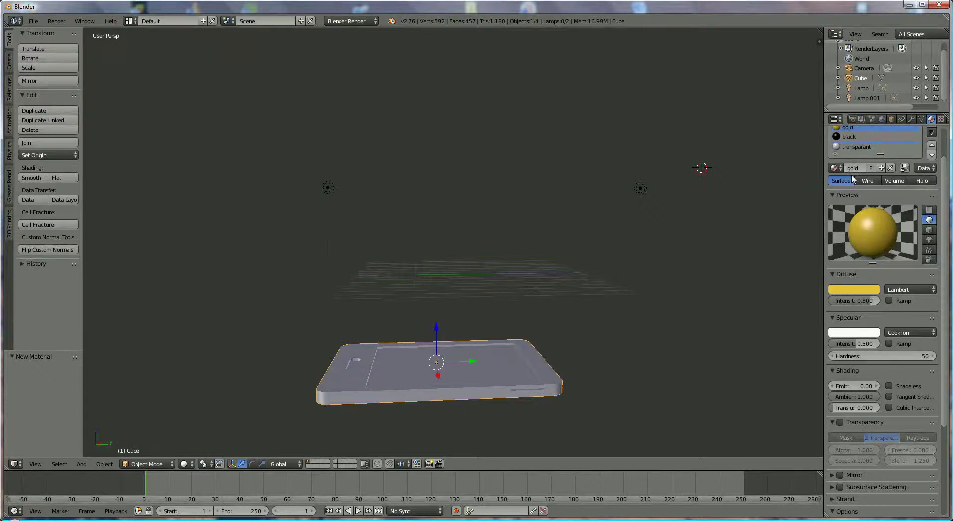
{"action": "mouse_move", "coordinate": [573, 309]}
{"action": "middle_mouse_down"}
{"action": "mouse_move", "coordinate": [579, 329]}
{"action": "mouse_move", "coordinate": [585, 310]}
{"action": "middle_mouse_up"}
{"action": "key", "text": "a"}
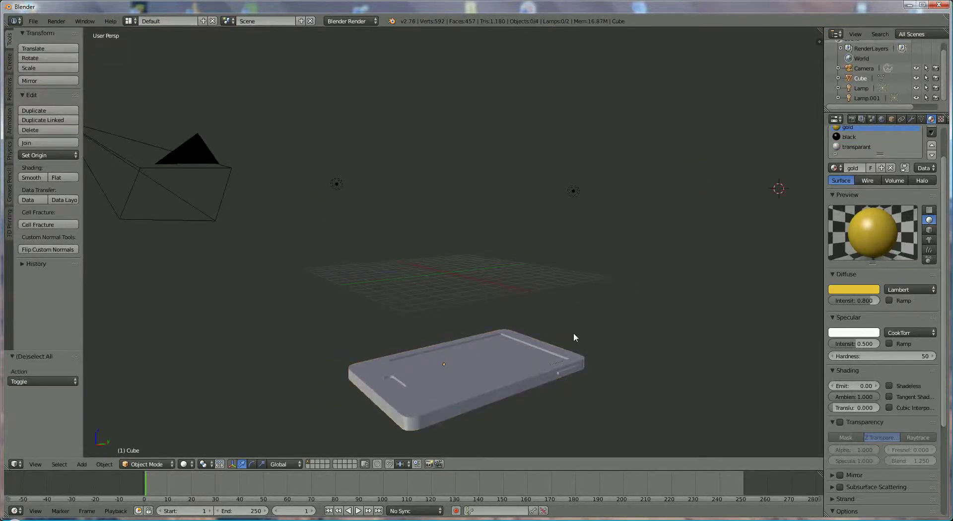
{"action": "key", "text": "a"}
{"action": "scroll", "coordinate": [572, 261], "scroll_direction": "down", "scroll_amount": 3}
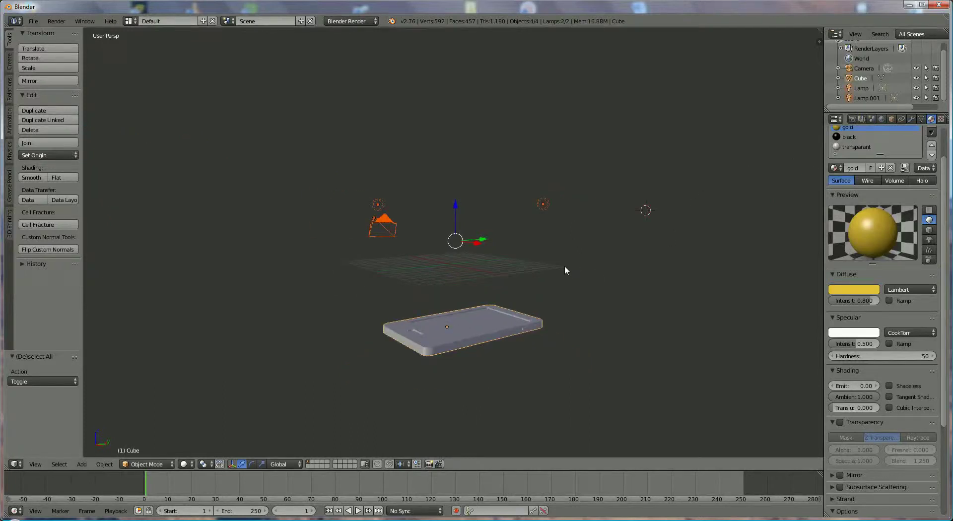
{"action": "right_click", "coordinate": [494, 331]}
{"action": "middle_click_drag", "start_coordinate": [559, 318], "coordinate": [699, 275]}
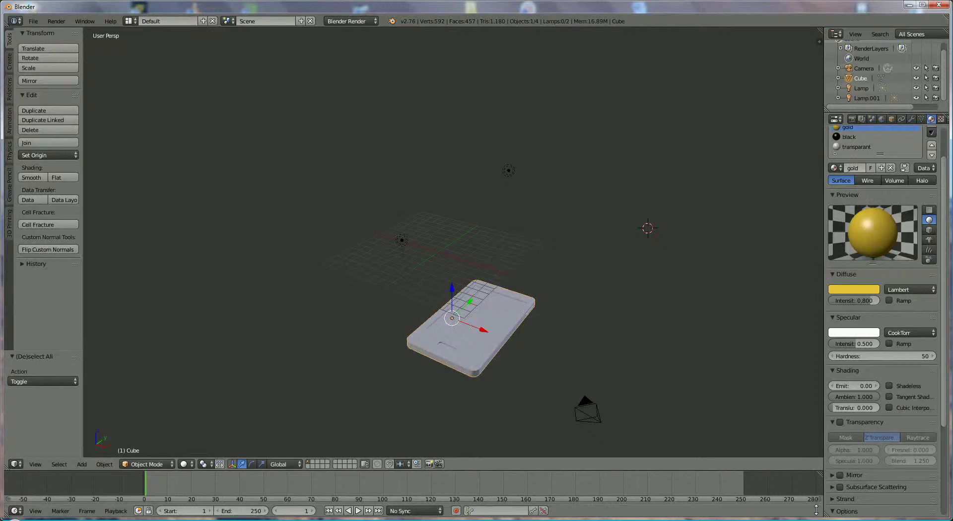
{"action": "key", "text": "Tab"}
{"action": "key", "text": "Tab"}
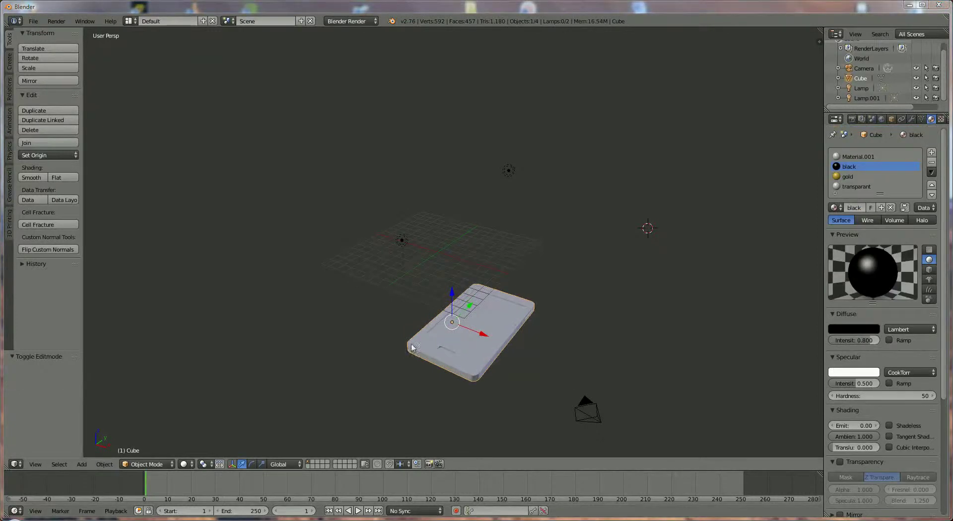
- Enter Edit Mode and assign the gold material to the entire phone mesh
{"action": "left_click", "coordinate": [151, 467]}
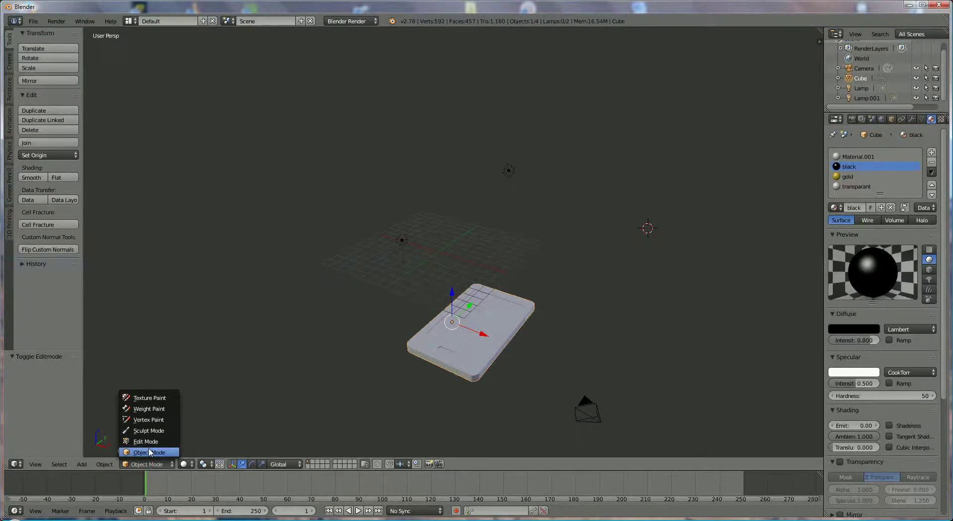
{"action": "left_click", "coordinate": [145, 442]}
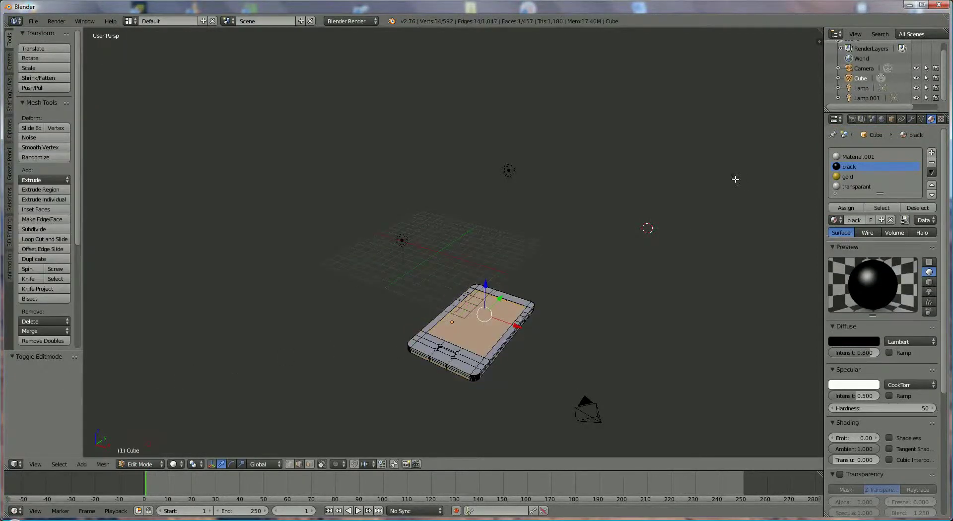
{"action": "left_click", "coordinate": [849, 177]}
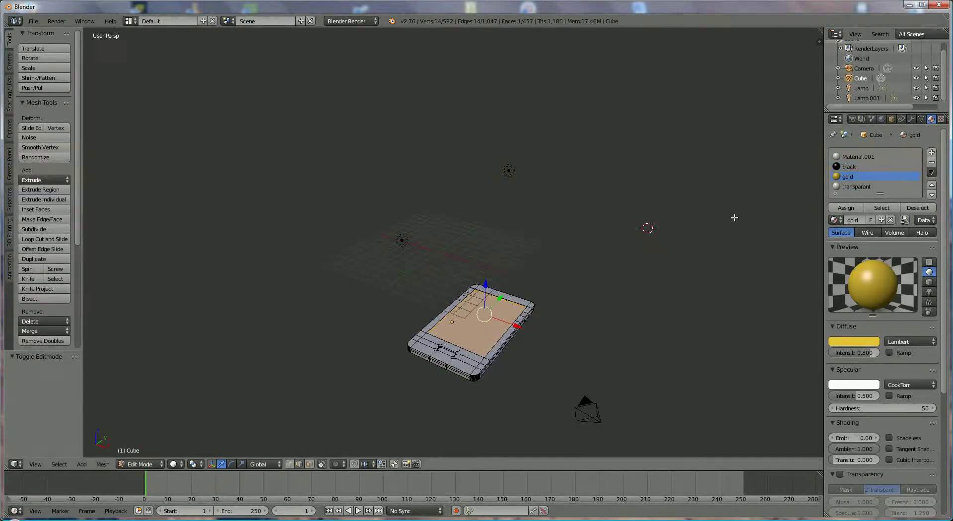
{"action": "key", "text": "a"}
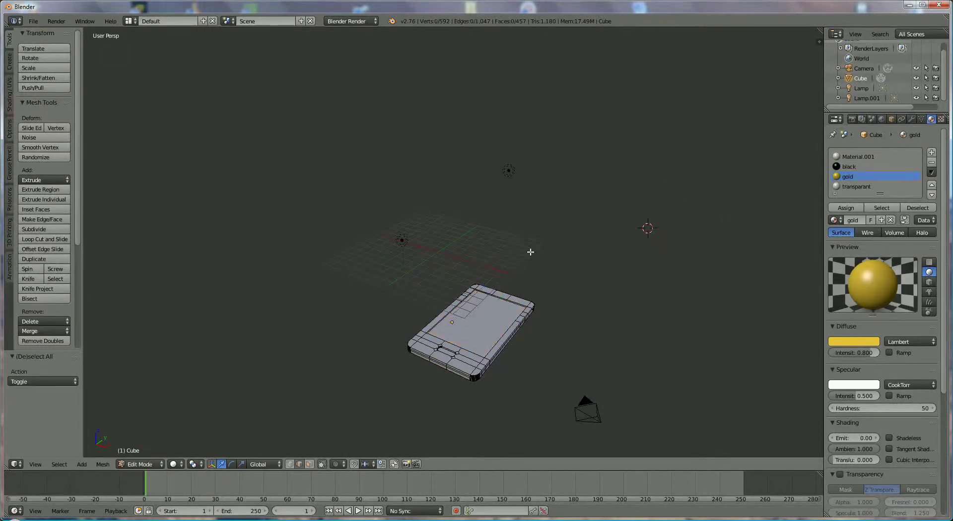
{"action": "key", "text": "a"}
{"action": "left_click", "coordinate": [846, 208]}
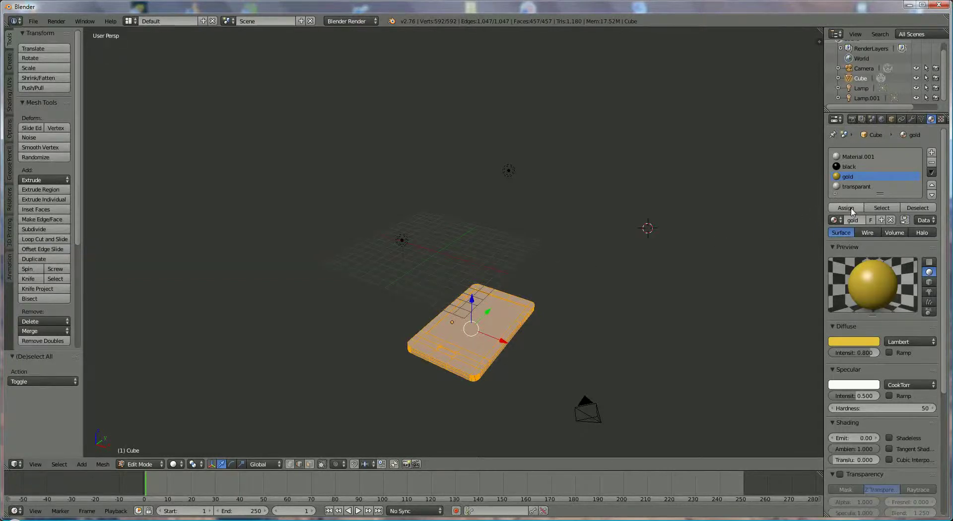
- Look down onto the phone and switch to face select mode
{"action": "right_click", "coordinate": [501, 340]}
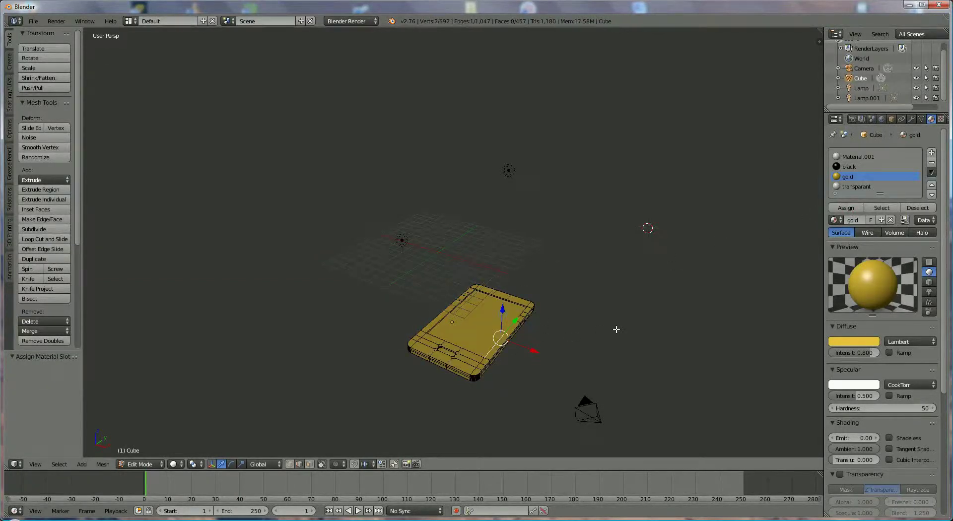
{"action": "right_click", "coordinate": [463, 331]}
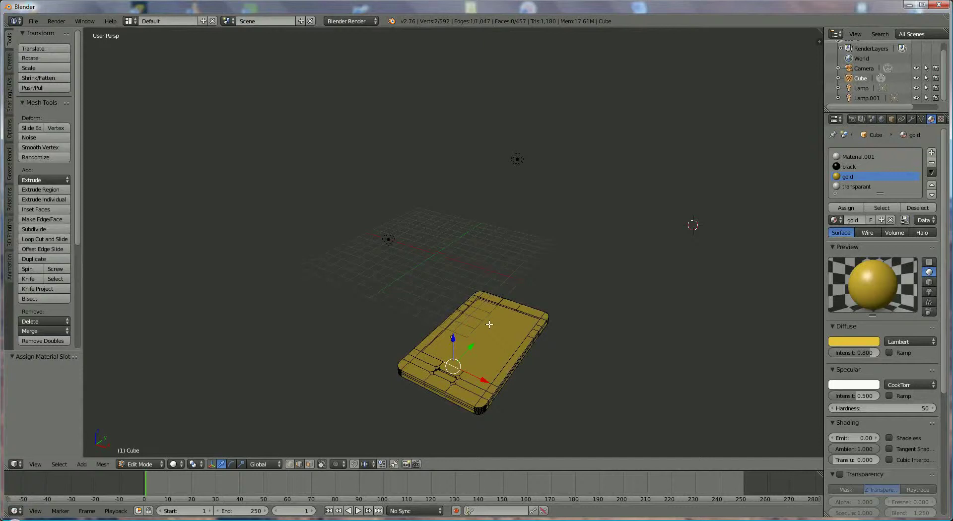
{"action": "scroll", "coordinate": [510, 372], "scroll_direction": "up", "scroll_amount": 2}
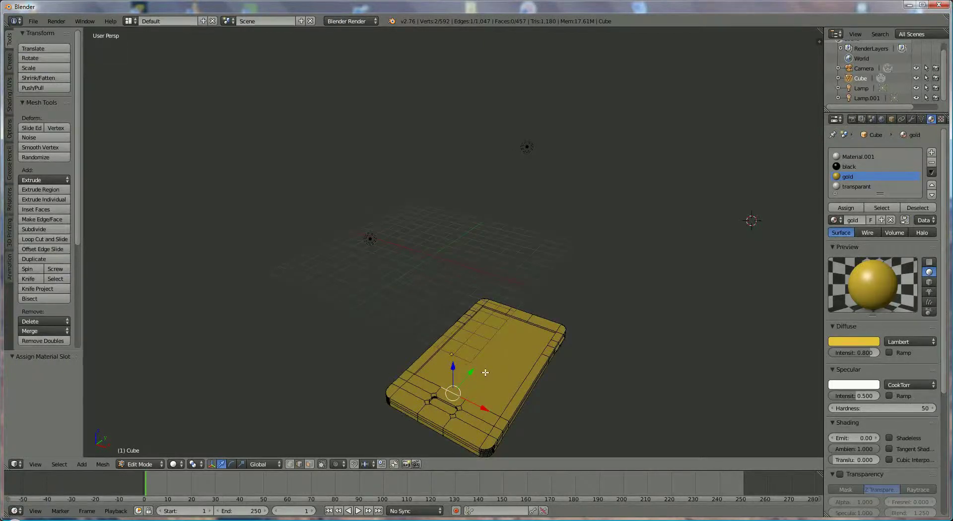
{"action": "middle_click_drag", "start_coordinate": [486, 373], "coordinate": [487, 290]}
{"action": "scroll", "coordinate": [487, 290], "scroll_direction": "up", "scroll_amount": 2}
{"action": "middle_click_drag", "start_coordinate": [443, 349], "coordinate": [442, 393]}
{"action": "scroll", "coordinate": [442, 393], "scroll_direction": "up", "scroll_amount": 2}
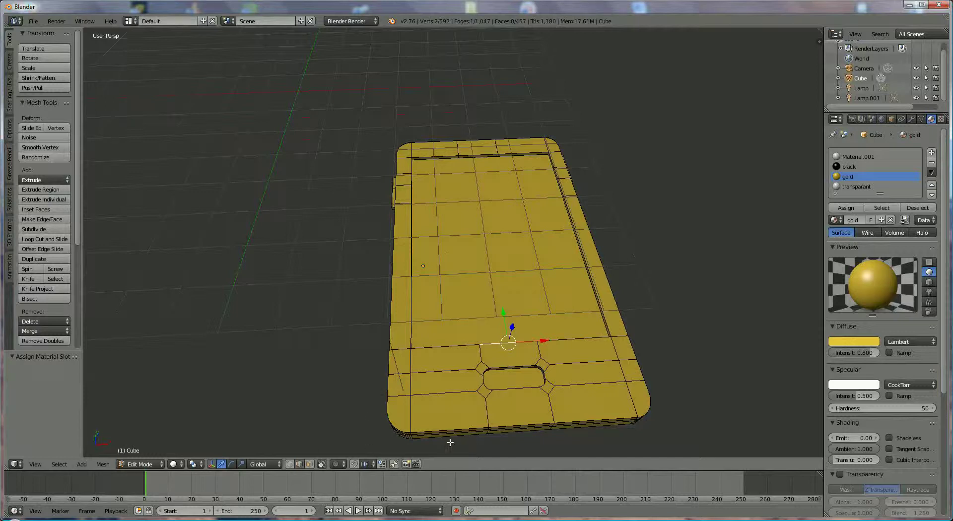
{"action": "left_click", "coordinate": [309, 464]}
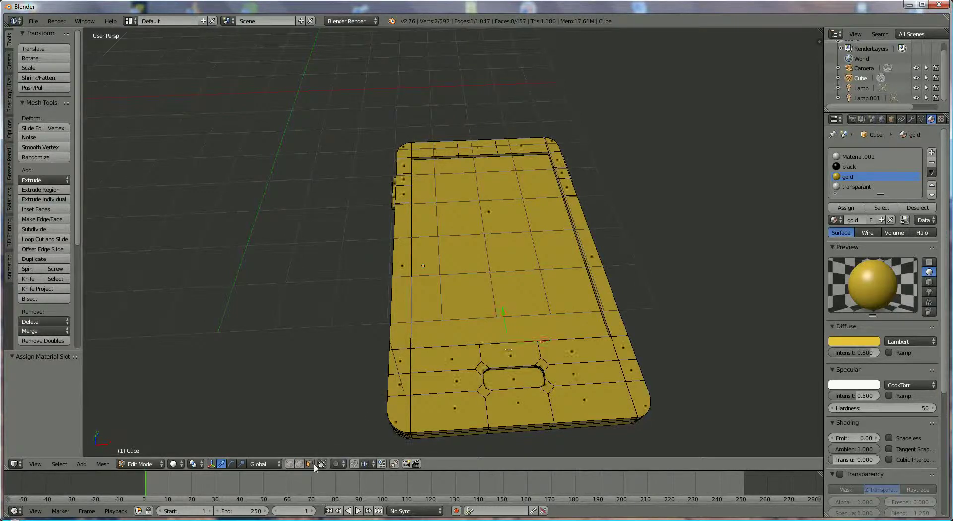
- Make the face around the oval hole black
{"action": "right_click", "coordinate": [502, 380]}
{"action": "left_click", "coordinate": [846, 168]}
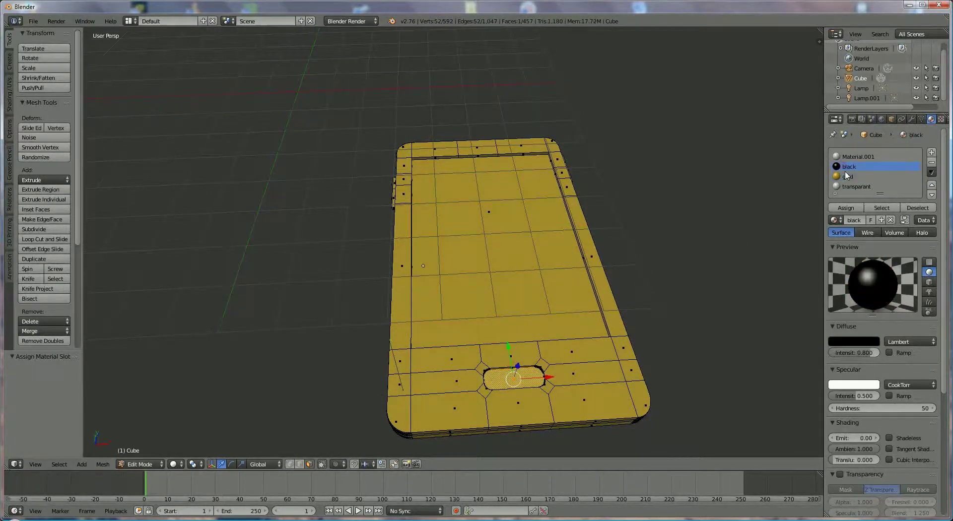
{"action": "left_click", "coordinate": [846, 207]}
{"action": "middle_click_drag", "start_coordinate": [624, 249], "coordinate": [555, 267]}
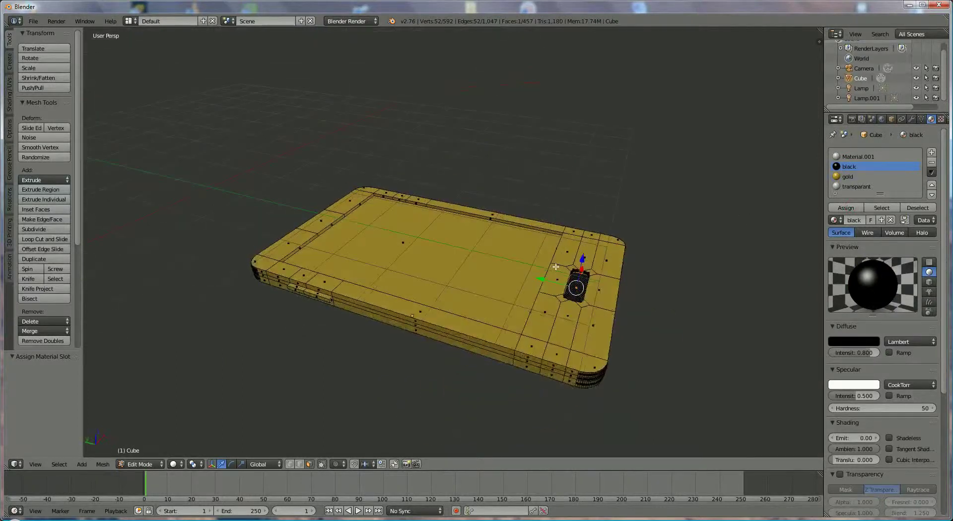
{"action": "middle_click_drag", "start_coordinate": [337, 307], "coordinate": [362, 363]}
{"action": "scroll", "coordinate": [388, 371], "scroll_direction": "up", "scroll_amount": 2}
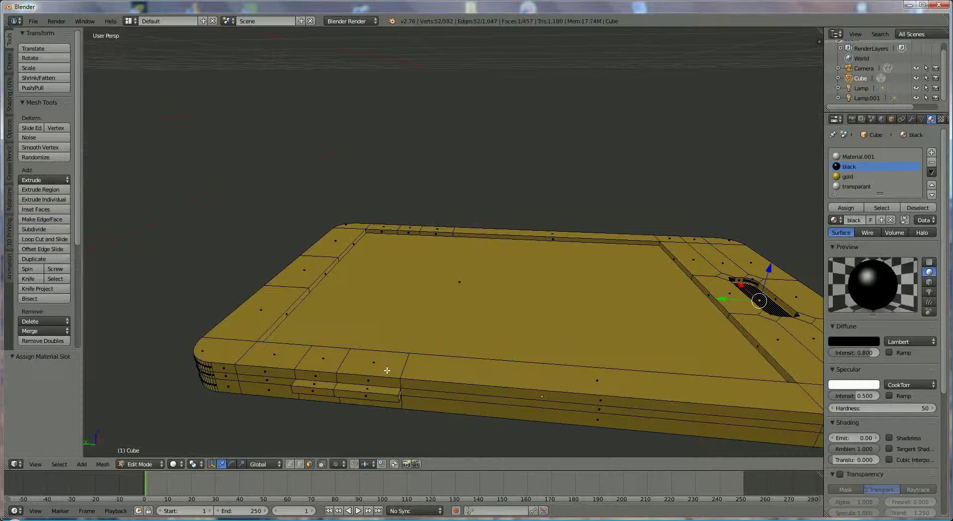
- Select the side faces and inset faces along the phone's side button strip
{"action": "right_click", "coordinate": [385, 393], "text": "shift"}
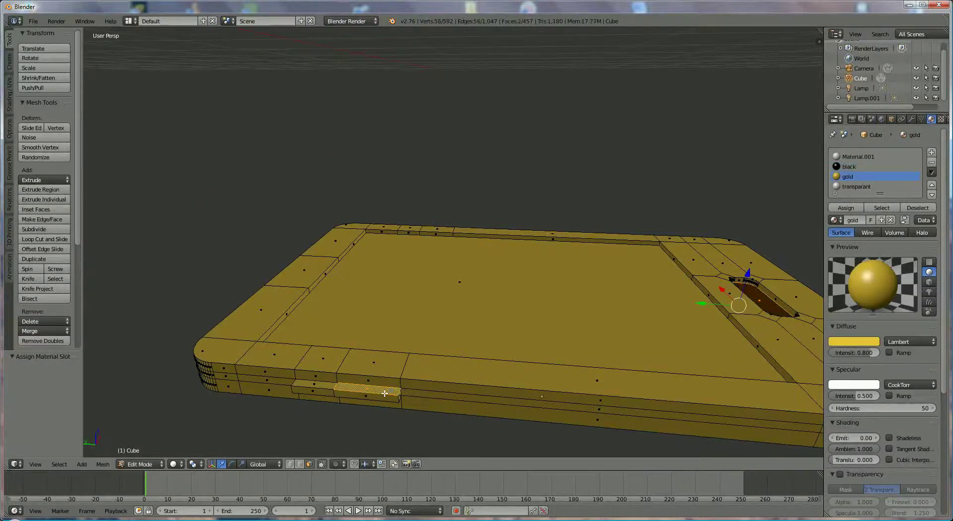
{"action": "right_click", "coordinate": [330, 386], "text": "shift"}
{"action": "right_click", "coordinate": [313, 392], "text": "shift"}
{"action": "right_click", "coordinate": [397, 400], "text": "shift"}
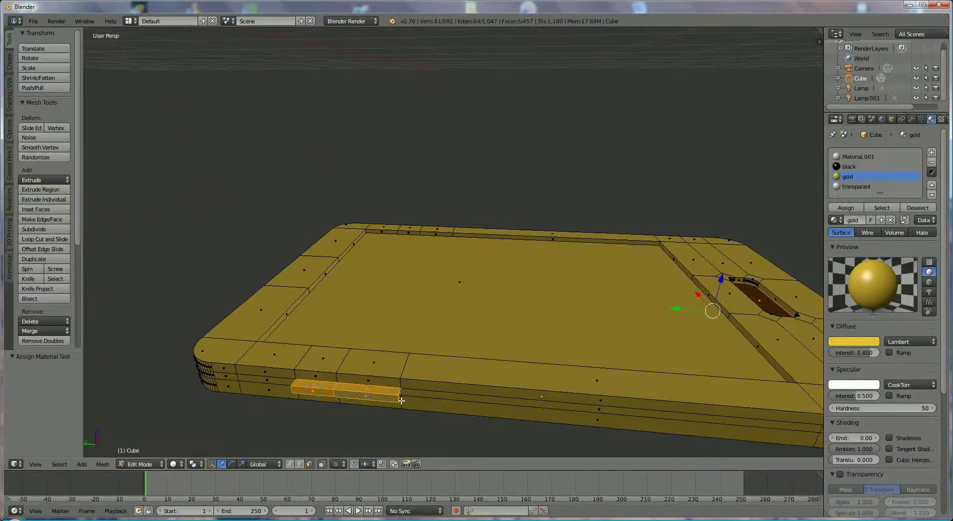
{"action": "middle_click_drag", "start_coordinate": [378, 403], "coordinate": [350, 390]}
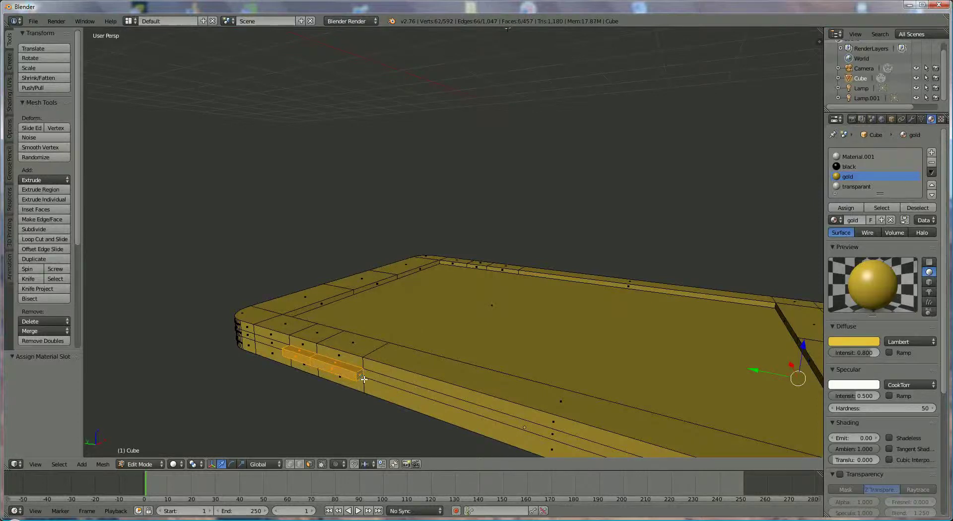
{"action": "right_click", "coordinate": [386, 382], "text": "shift"}
{"action": "middle_click_drag", "start_coordinate": [452, 384], "coordinate": [512, 334]}
{"action": "right_click", "coordinate": [517, 369], "text": "shift"}
{"action": "right_click", "coordinate": [509, 361], "text": "shift"}
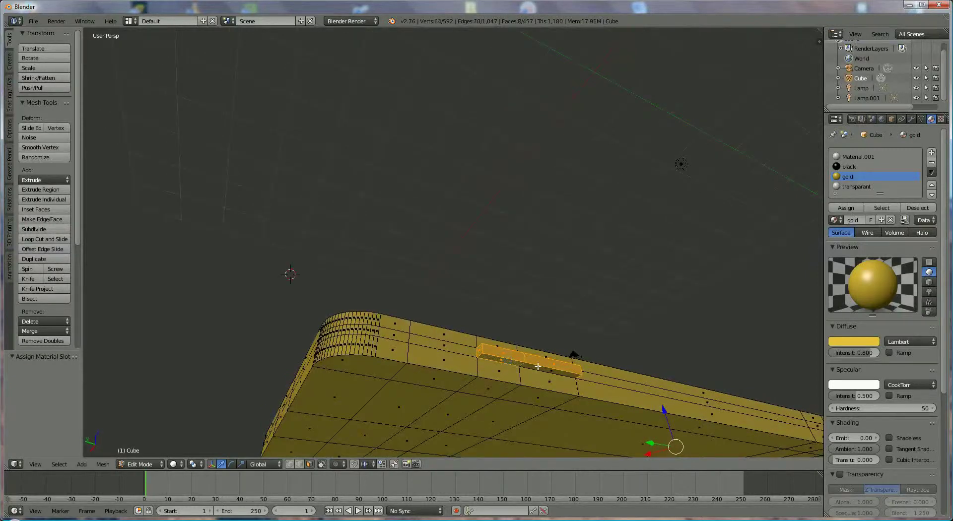
{"action": "right_click", "coordinate": [546, 371], "text": "shift"}
{"action": "middle_click_drag", "start_coordinate": [546, 371], "coordinate": [459, 360]}
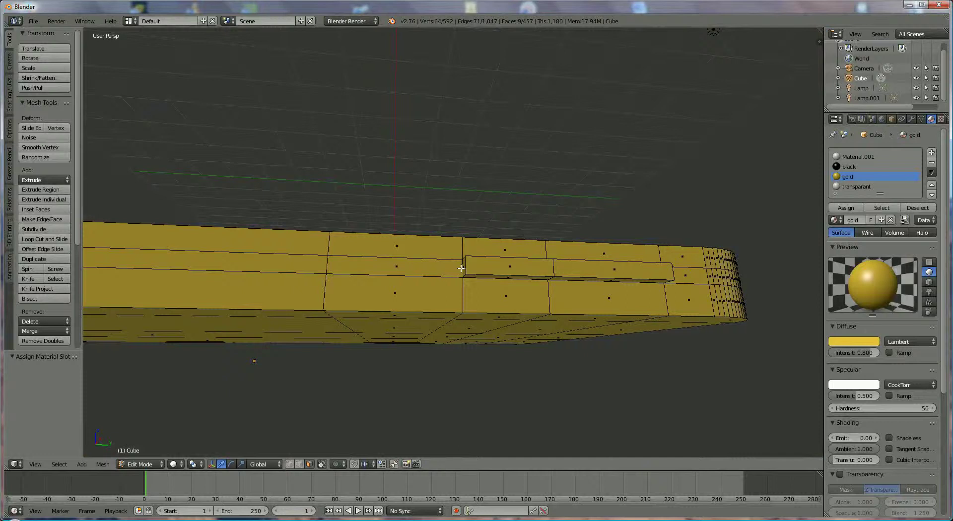
{"action": "right_click", "coordinate": [494, 273], "text": "shift"}
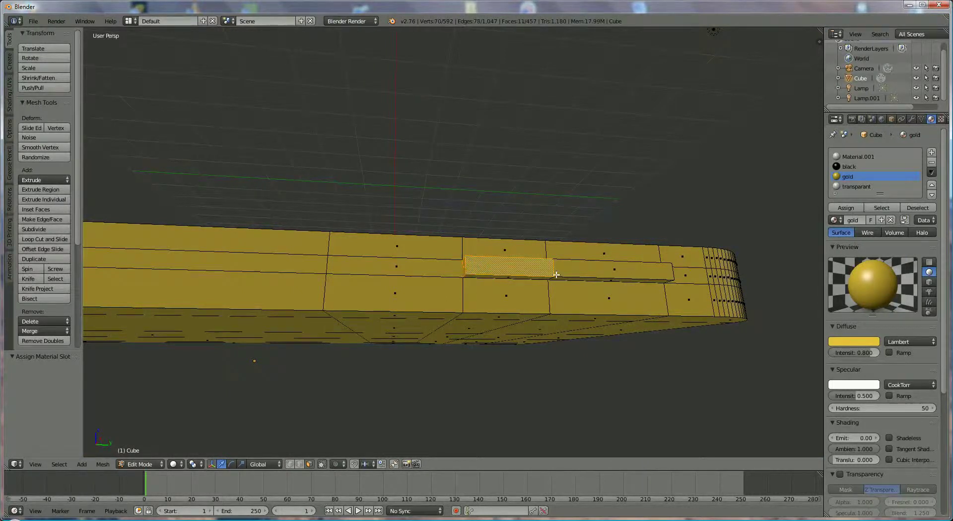
{"action": "right_click", "coordinate": [589, 272], "text": "shift"}
- Add the top, end and underside faces of the button bar to the selection
{"action": "middle_click_drag", "start_coordinate": [588, 282], "coordinate": [487, 335]}
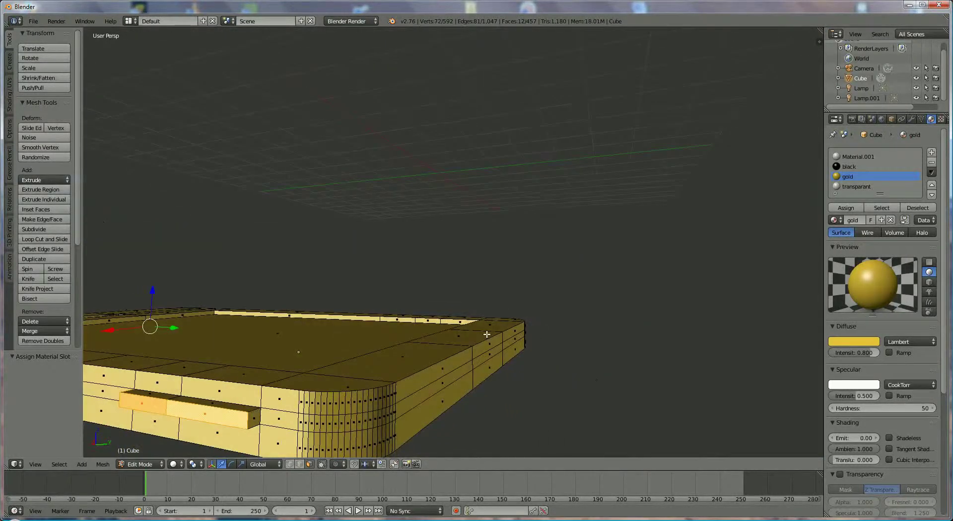
{"action": "right_click", "coordinate": [234, 400], "text": "shift"}
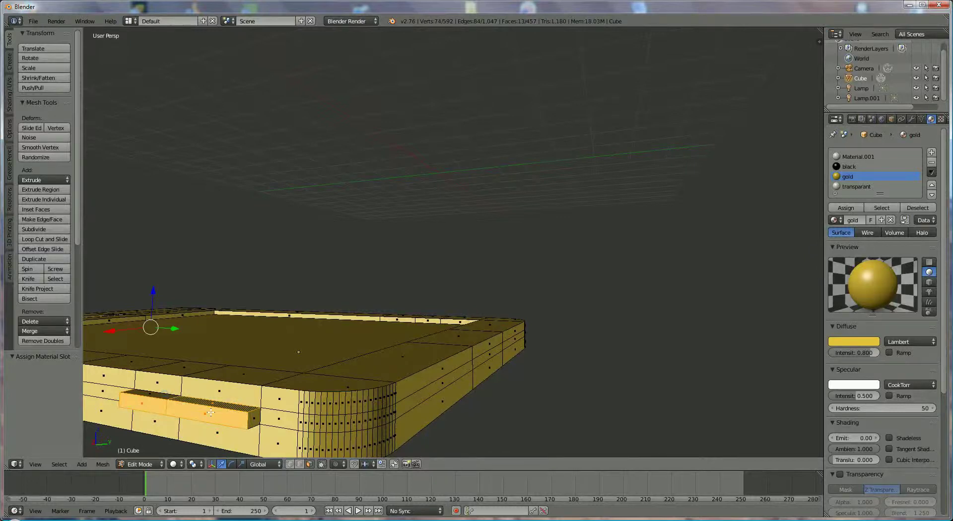
{"action": "right_click", "coordinate": [248, 419], "text": "shift"}
{"action": "right_click", "coordinate": [160, 394], "text": "shift"}
{"action": "middle_click_drag", "start_coordinate": [160, 395], "coordinate": [281, 234]}
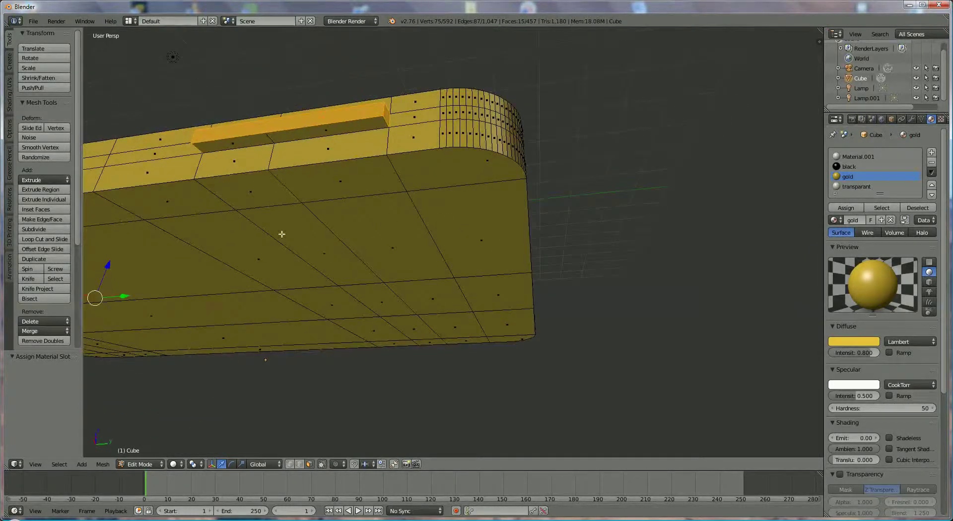
{"action": "right_click", "coordinate": [259, 142], "text": "shift"}
{"action": "right_click", "coordinate": [300, 136], "text": "shift"}
{"action": "middle_click_drag", "start_coordinate": [300, 170], "coordinate": [496, 264]}
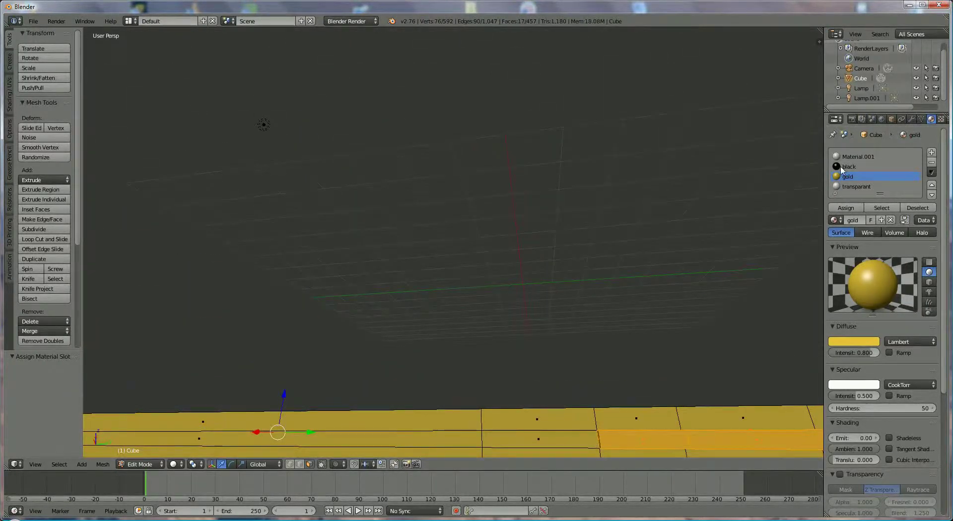
- Assign the black material to the selected side button faces
{"action": "left_click", "coordinate": [849, 167]}
{"action": "left_click", "coordinate": [846, 207]}
{"action": "middle_click_drag", "start_coordinate": [548, 267], "coordinate": [537, 322]}
- Give the large inner screen face the transparant material
{"action": "right_click", "coordinate": [500, 382]}
{"action": "left_click", "coordinate": [844, 177]}
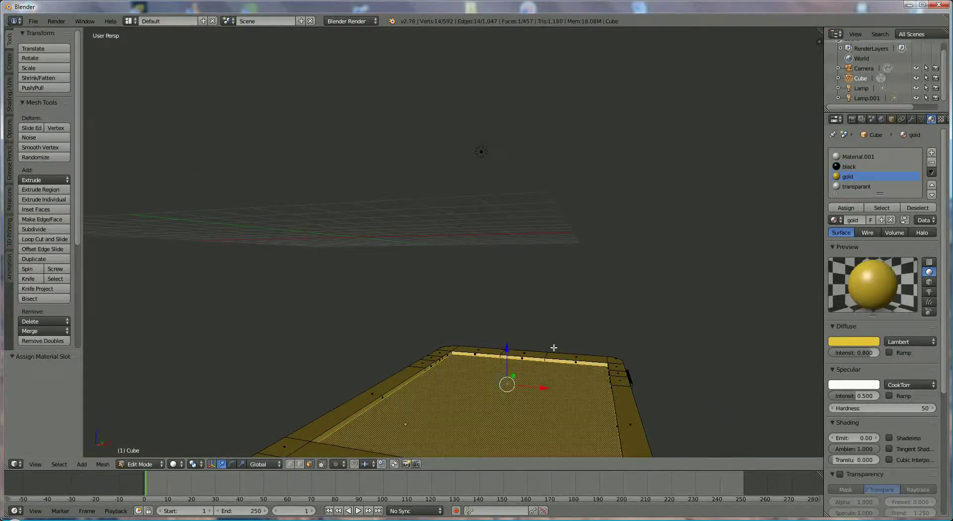
{"action": "left_click", "coordinate": [852, 187]}
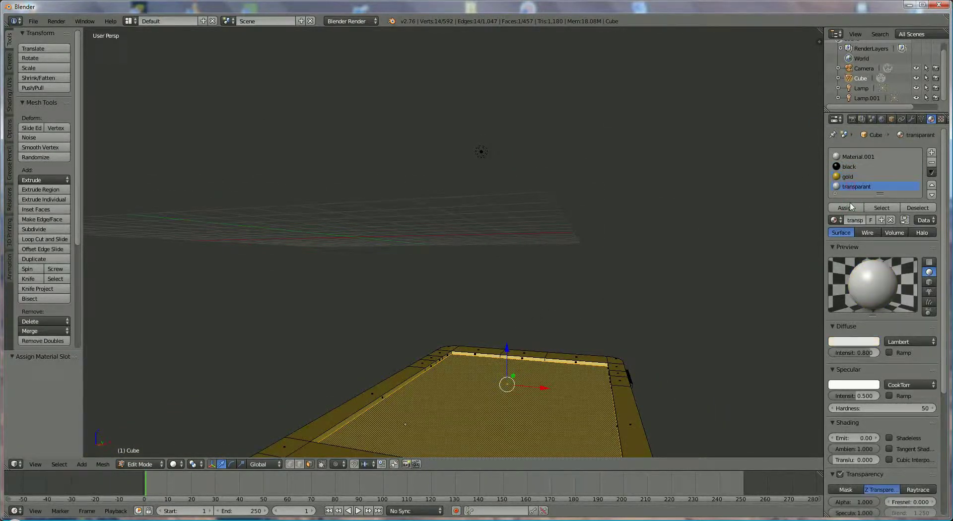
{"action": "left_click", "coordinate": [847, 208]}
{"action": "scroll", "coordinate": [577, 312], "scroll_direction": "down", "scroll_amount": 3}
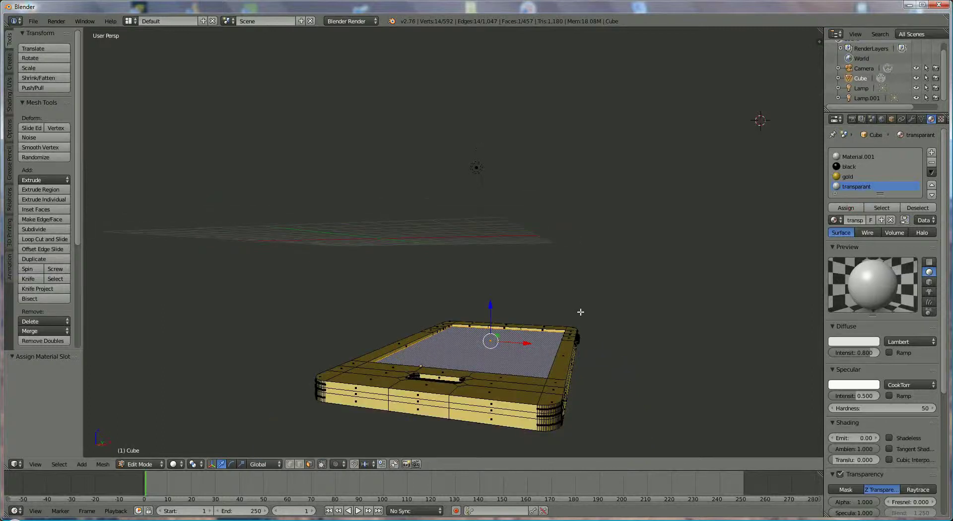
{"action": "middle_click_drag", "start_coordinate": [582, 309], "coordinate": [532, 286]}
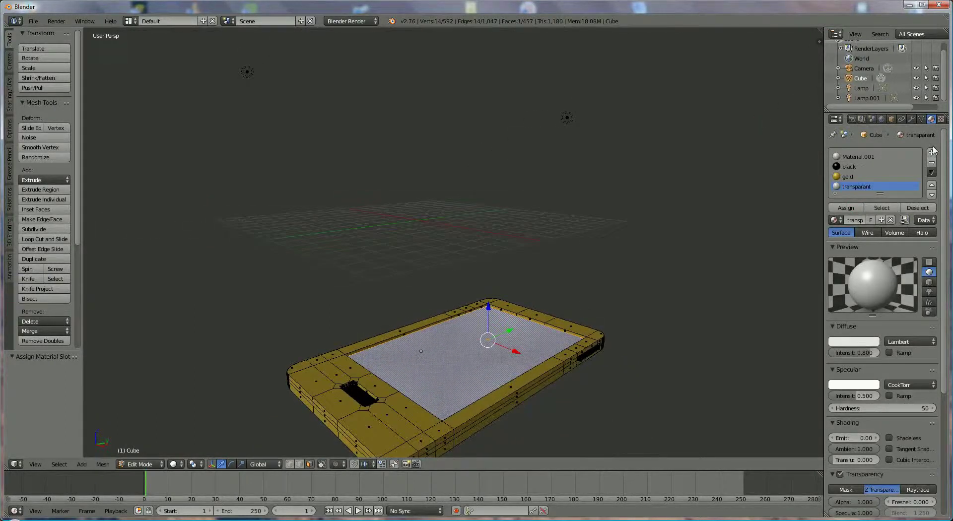
- Render a preview of the phone, then switch the editor back to the 3D View
{"action": "left_click", "coordinate": [852, 120]}
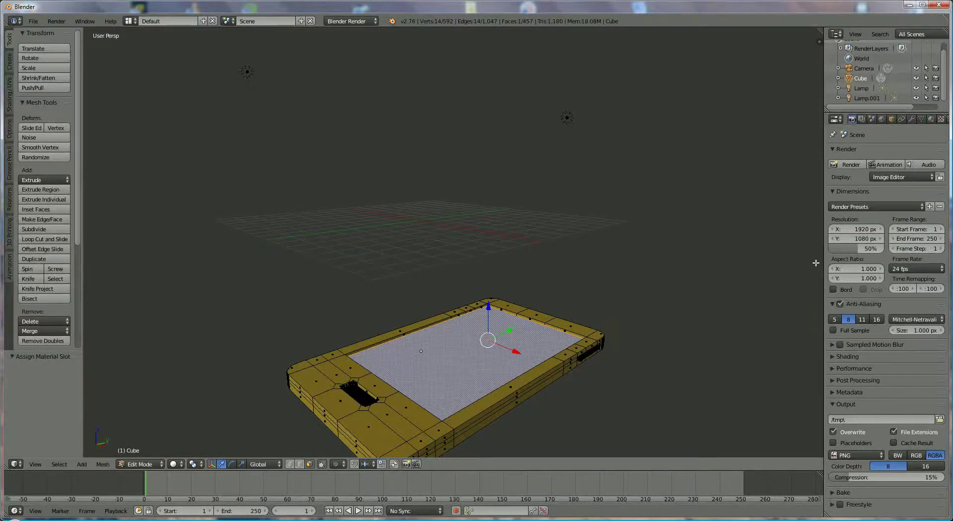
{"action": "left_click", "coordinate": [848, 164]}
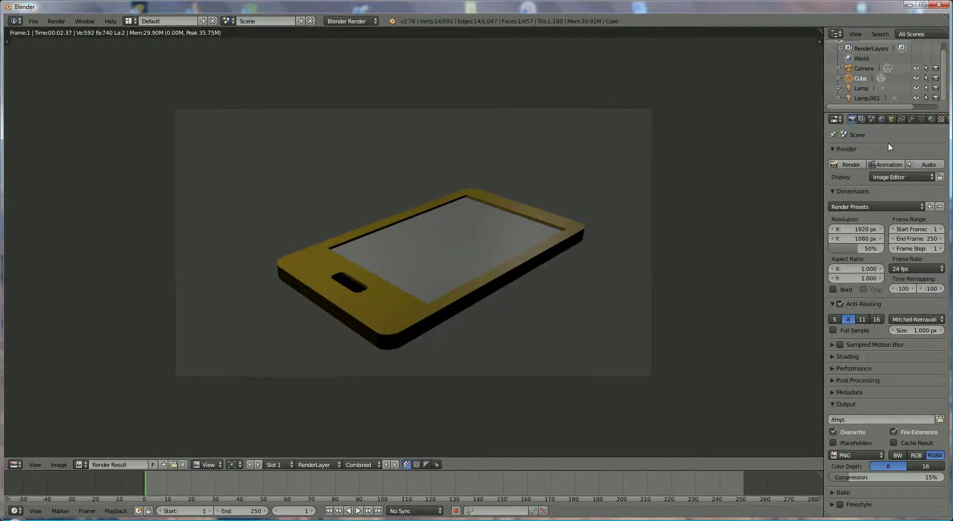
{"action": "left_click", "coordinate": [15, 465]}
{"action": "left_click", "coordinate": [20, 452]}
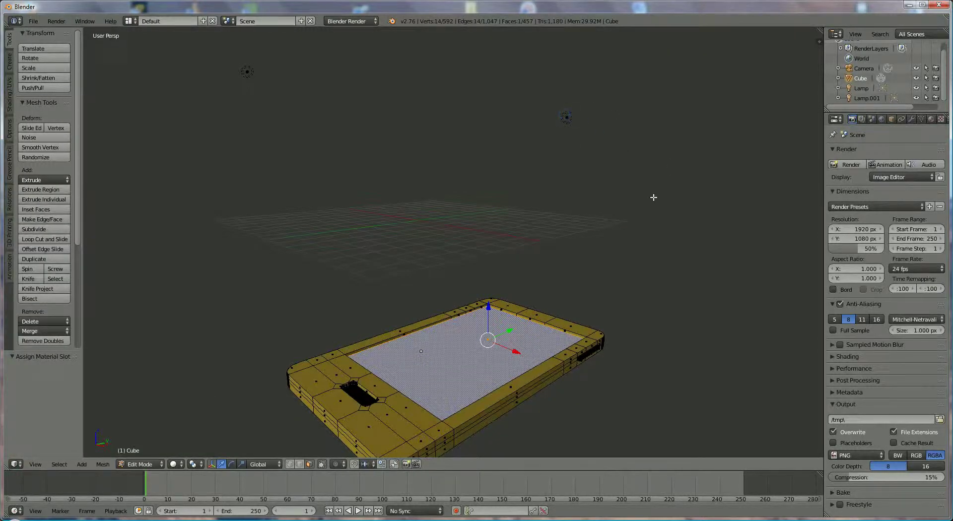
{"action": "middle_click_drag", "start_coordinate": [653, 197], "coordinate": [557, 267]}
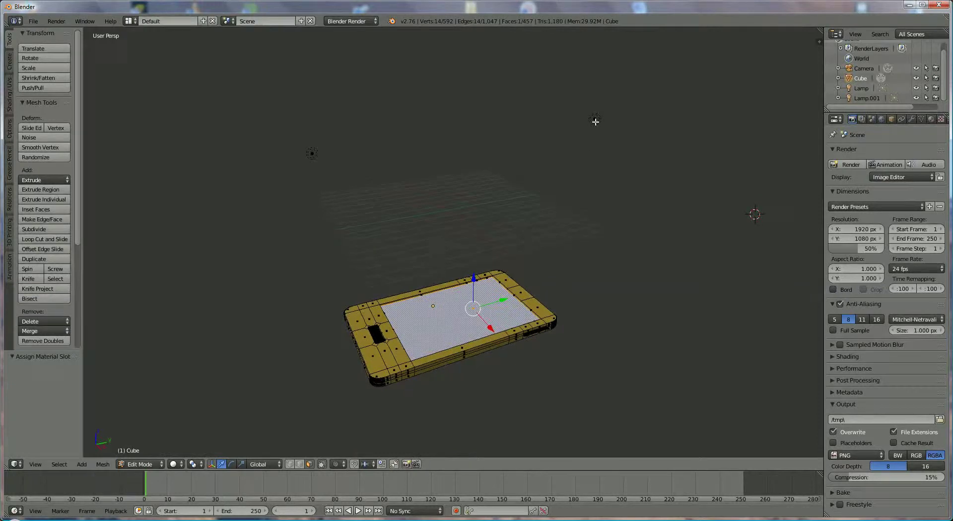
- Return to Object Mode and move Lamp.001 along the X and Y axes
{"action": "left_click", "coordinate": [139, 464]}
{"action": "left_click", "coordinate": [135, 453]}
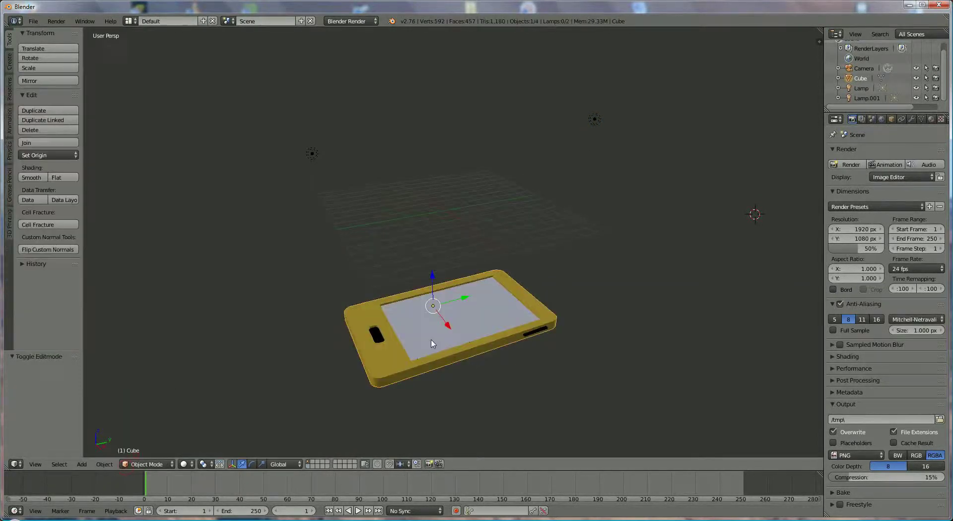
{"action": "right_click", "coordinate": [584, 126]}
{"action": "key", "text": "g"}
{"action": "key", "text": "x"}
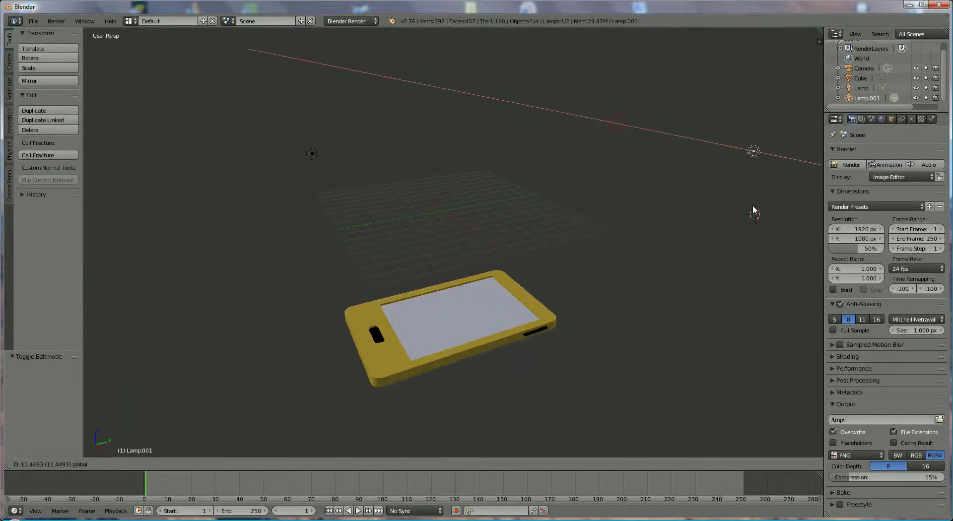
{"action": "left_click", "coordinate": [753, 204]}
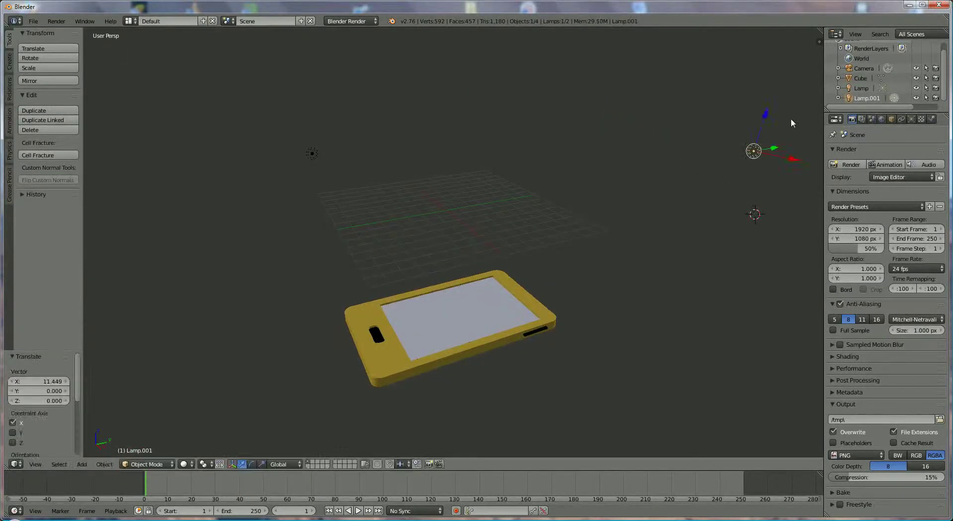
{"action": "key", "text": "g"}
{"action": "key", "text": "y"}
{"action": "left_click", "coordinate": [759, 162]}
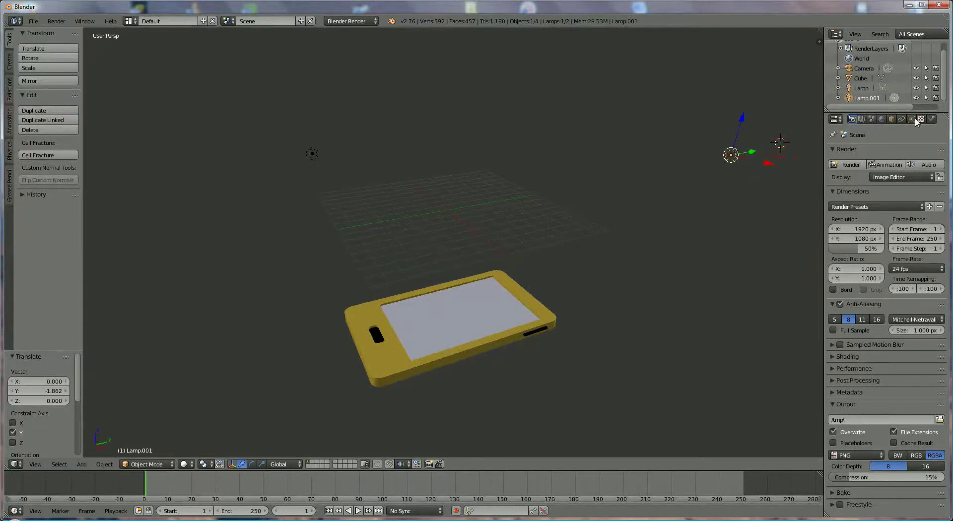
- Set the energy of both Lamp.001 and Lamp to 3
{"action": "left_click", "coordinate": [912, 119]}
{"action": "left_click", "coordinate": [865, 286]}
{"action": "type", "text": "1.02"}
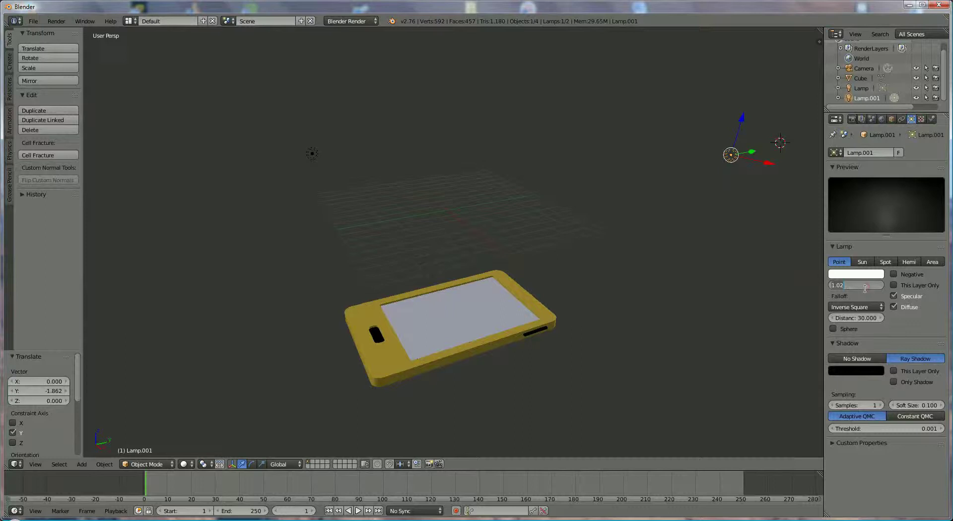
{"action": "key", "text": "Return"}
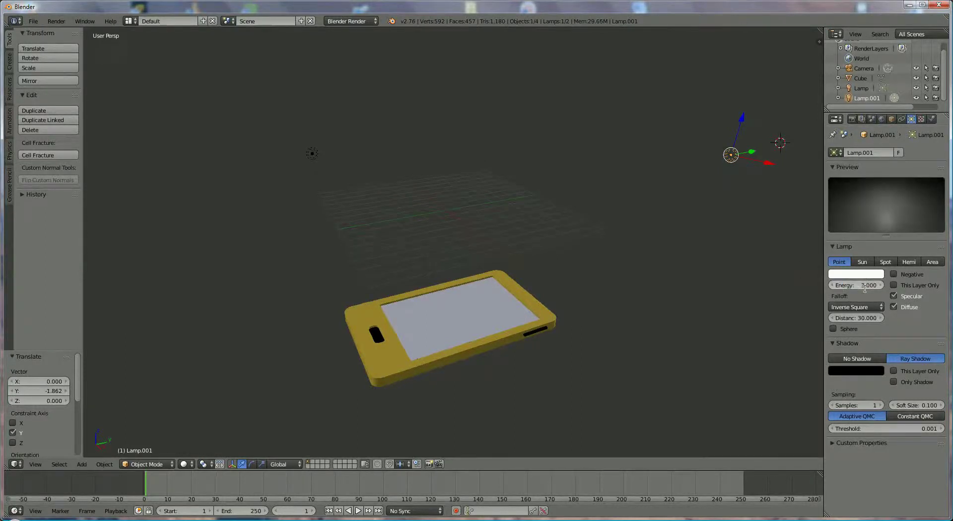
{"action": "left_click", "coordinate": [882, 88]}
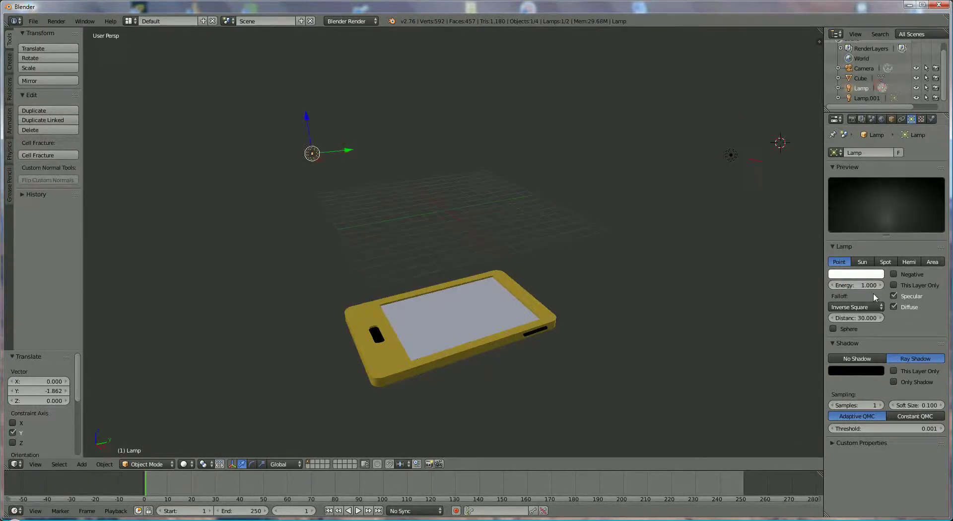
{"action": "left_click", "coordinate": [865, 285]}
{"action": "type", "text": "3"}
{"action": "key", "text": "Return"}
- Move the lamp named Lamp along the X and Y axes
{"action": "middle_click_drag", "start_coordinate": [366, 217], "coordinate": [359, 253]}
{"action": "key", "text": "g"}
{"action": "key", "text": "x"}
{"action": "left_click", "coordinate": [459, 328]}
{"action": "key", "text": "g"}
{"action": "key", "text": "y"}
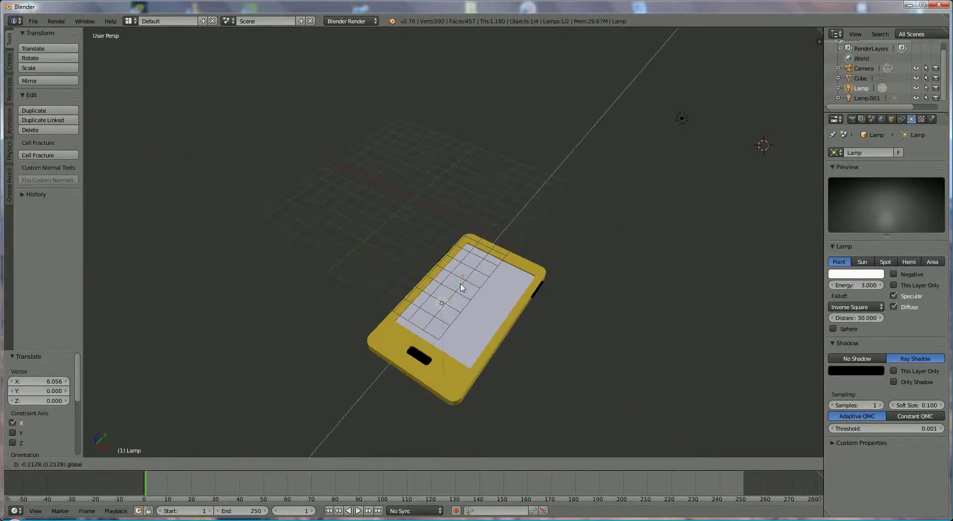
{"action": "left_click", "coordinate": [422, 368]}
- Move Lamp.001 along Z and X, then render the lit phone
{"action": "right_click", "coordinate": [681, 118]}
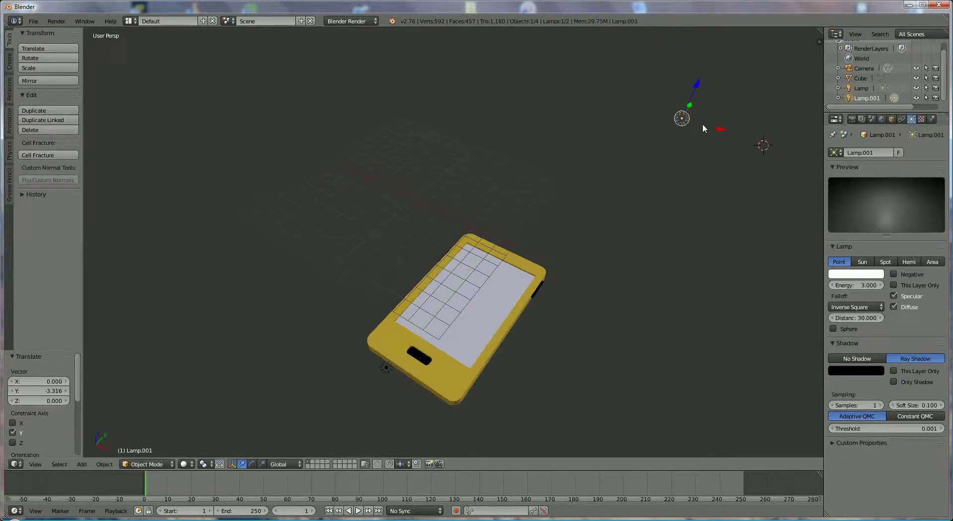
{"action": "key", "text": "g"}
{"action": "key", "text": "z"}
{"action": "left_click", "coordinate": [662, 198]}
{"action": "key", "text": "g"}
{"action": "key", "text": "x"}
{"action": "left_click", "coordinate": [602, 219]}
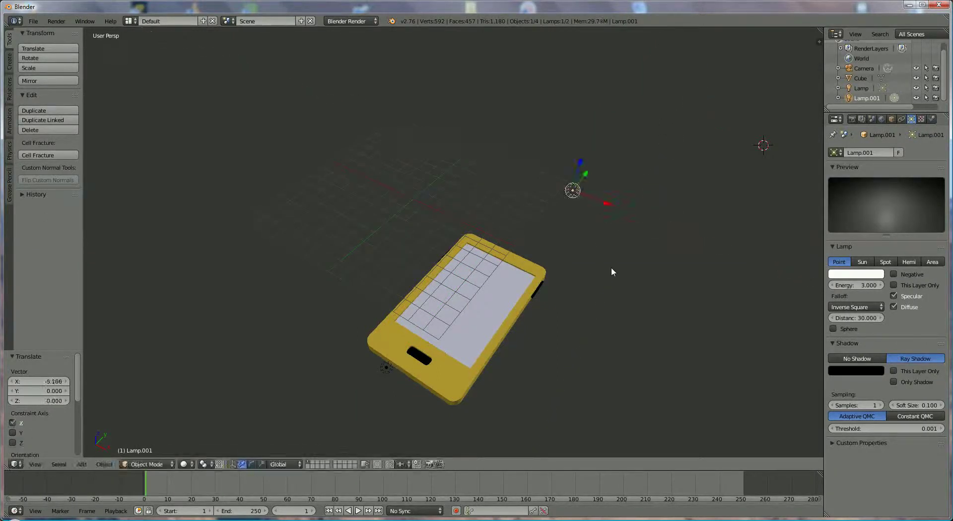
{"action": "left_click", "coordinate": [852, 120]}
{"action": "left_click", "coordinate": [841, 164]}
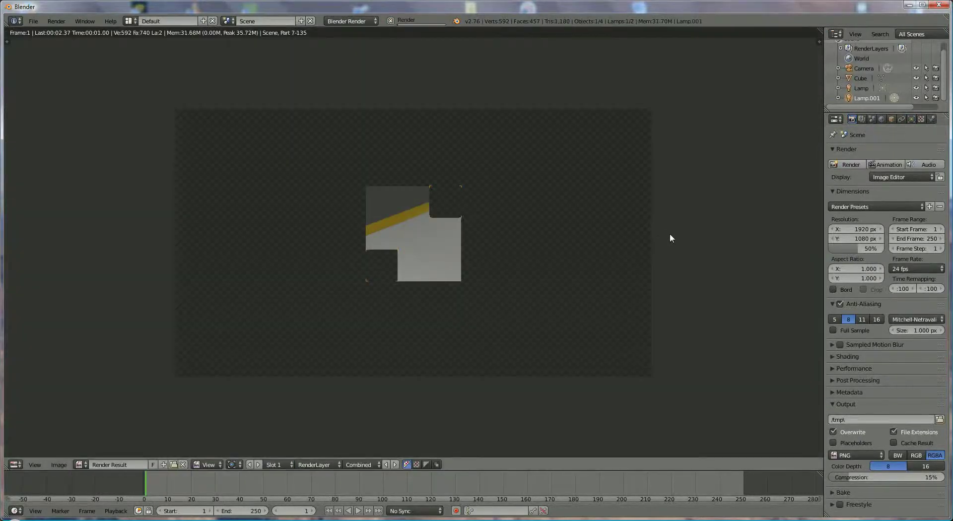